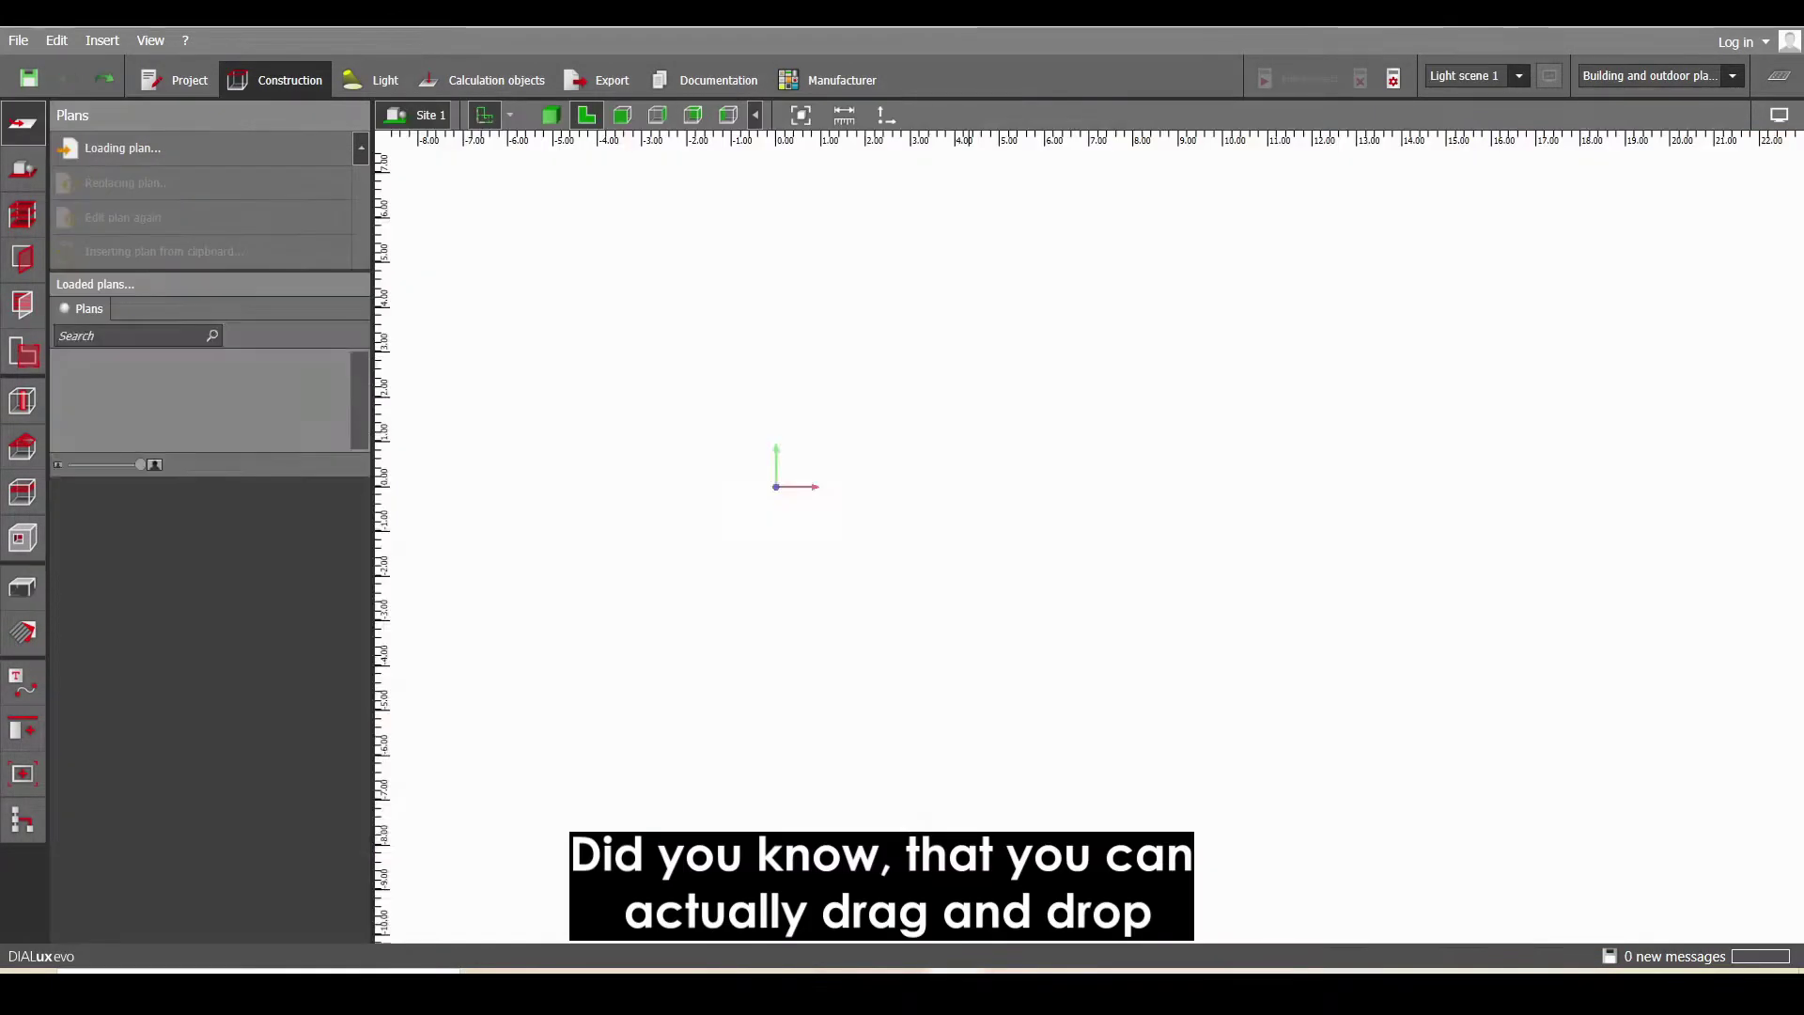
- Import the CAD plan Plans and rcp.dwg and configure its origin and units
left_click_drag(1106, 650, 1107, 648)
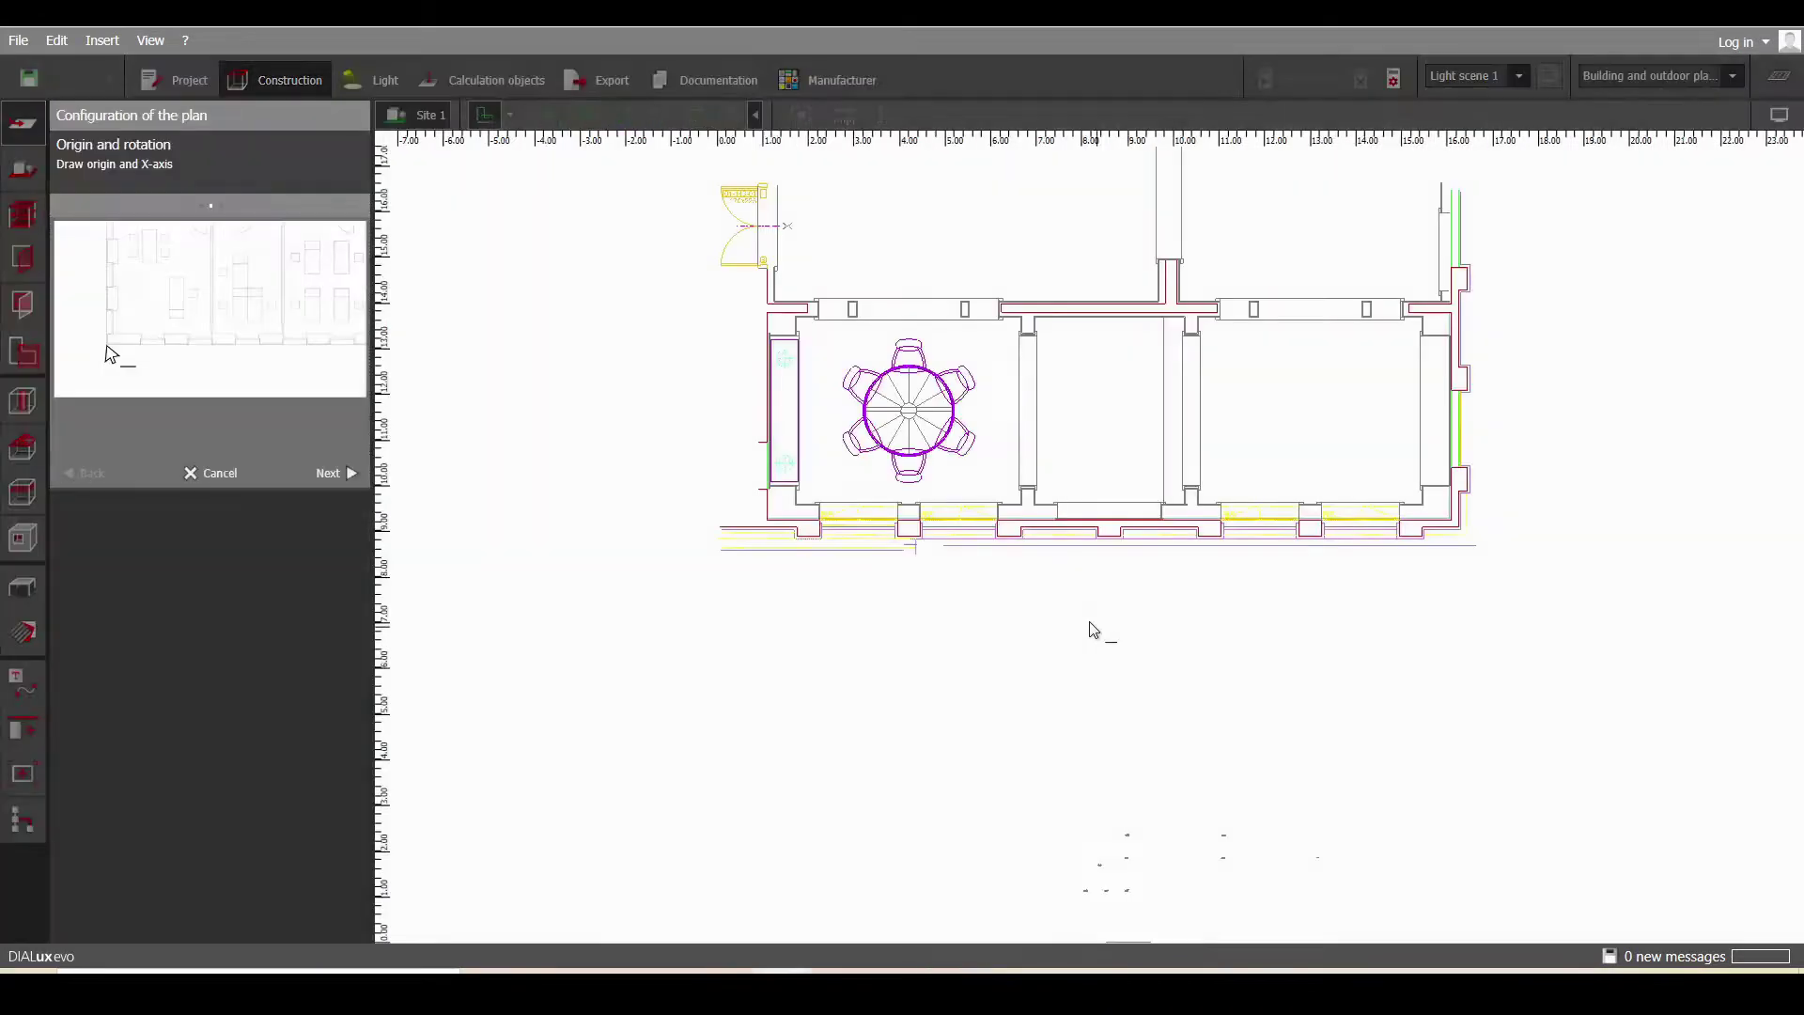
scroll(830, 467, "up", 11)
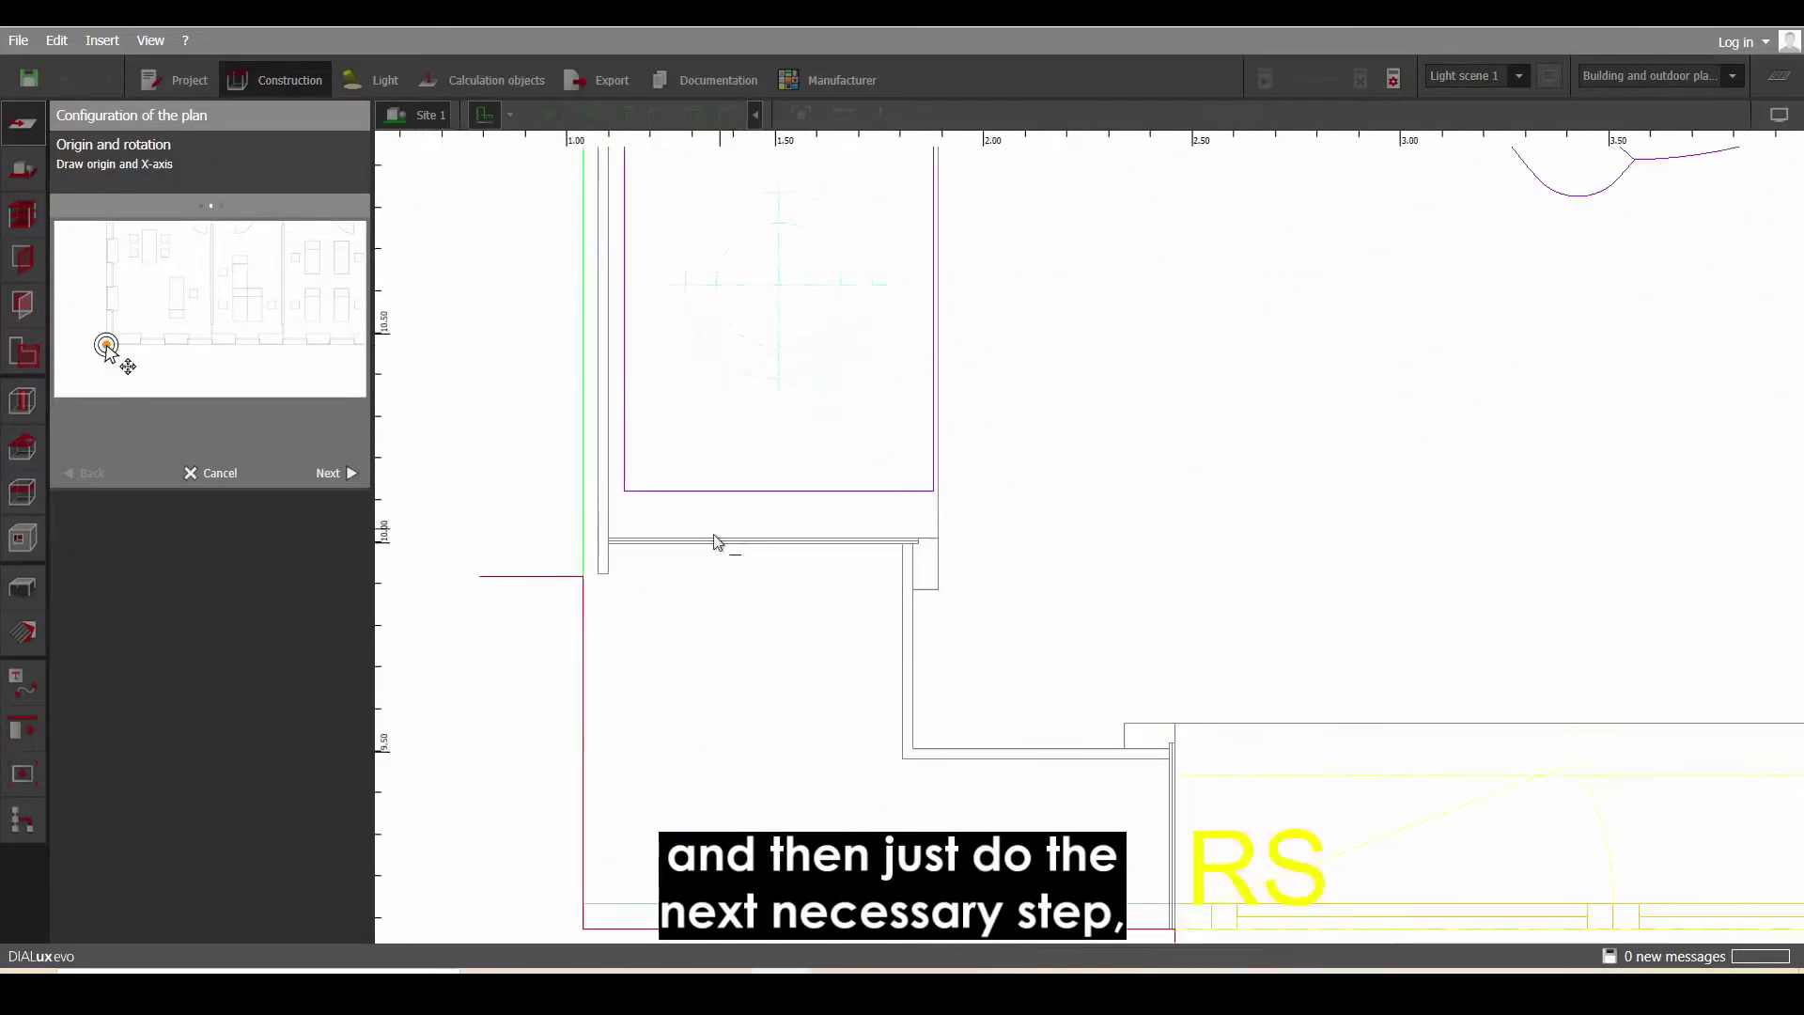
scroll(717, 543, "up", 3)
left_click(1105, 554)
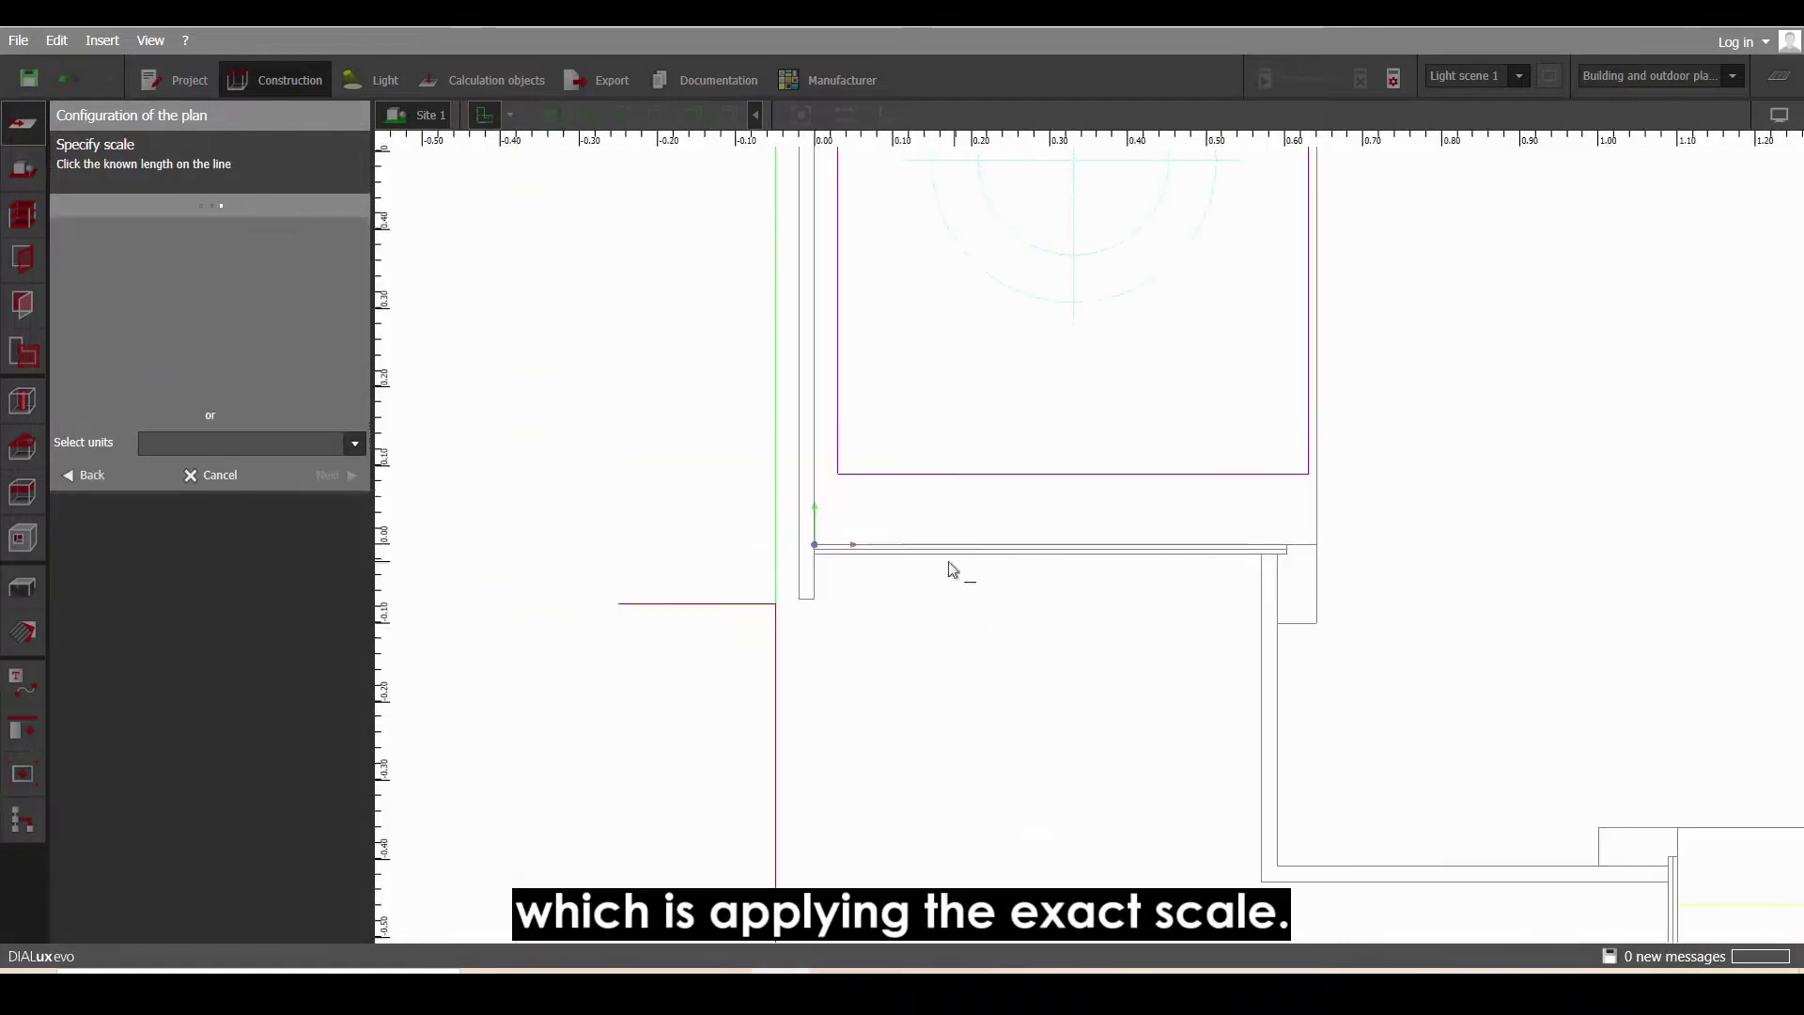
left_click(356, 444)
left_click(335, 547)
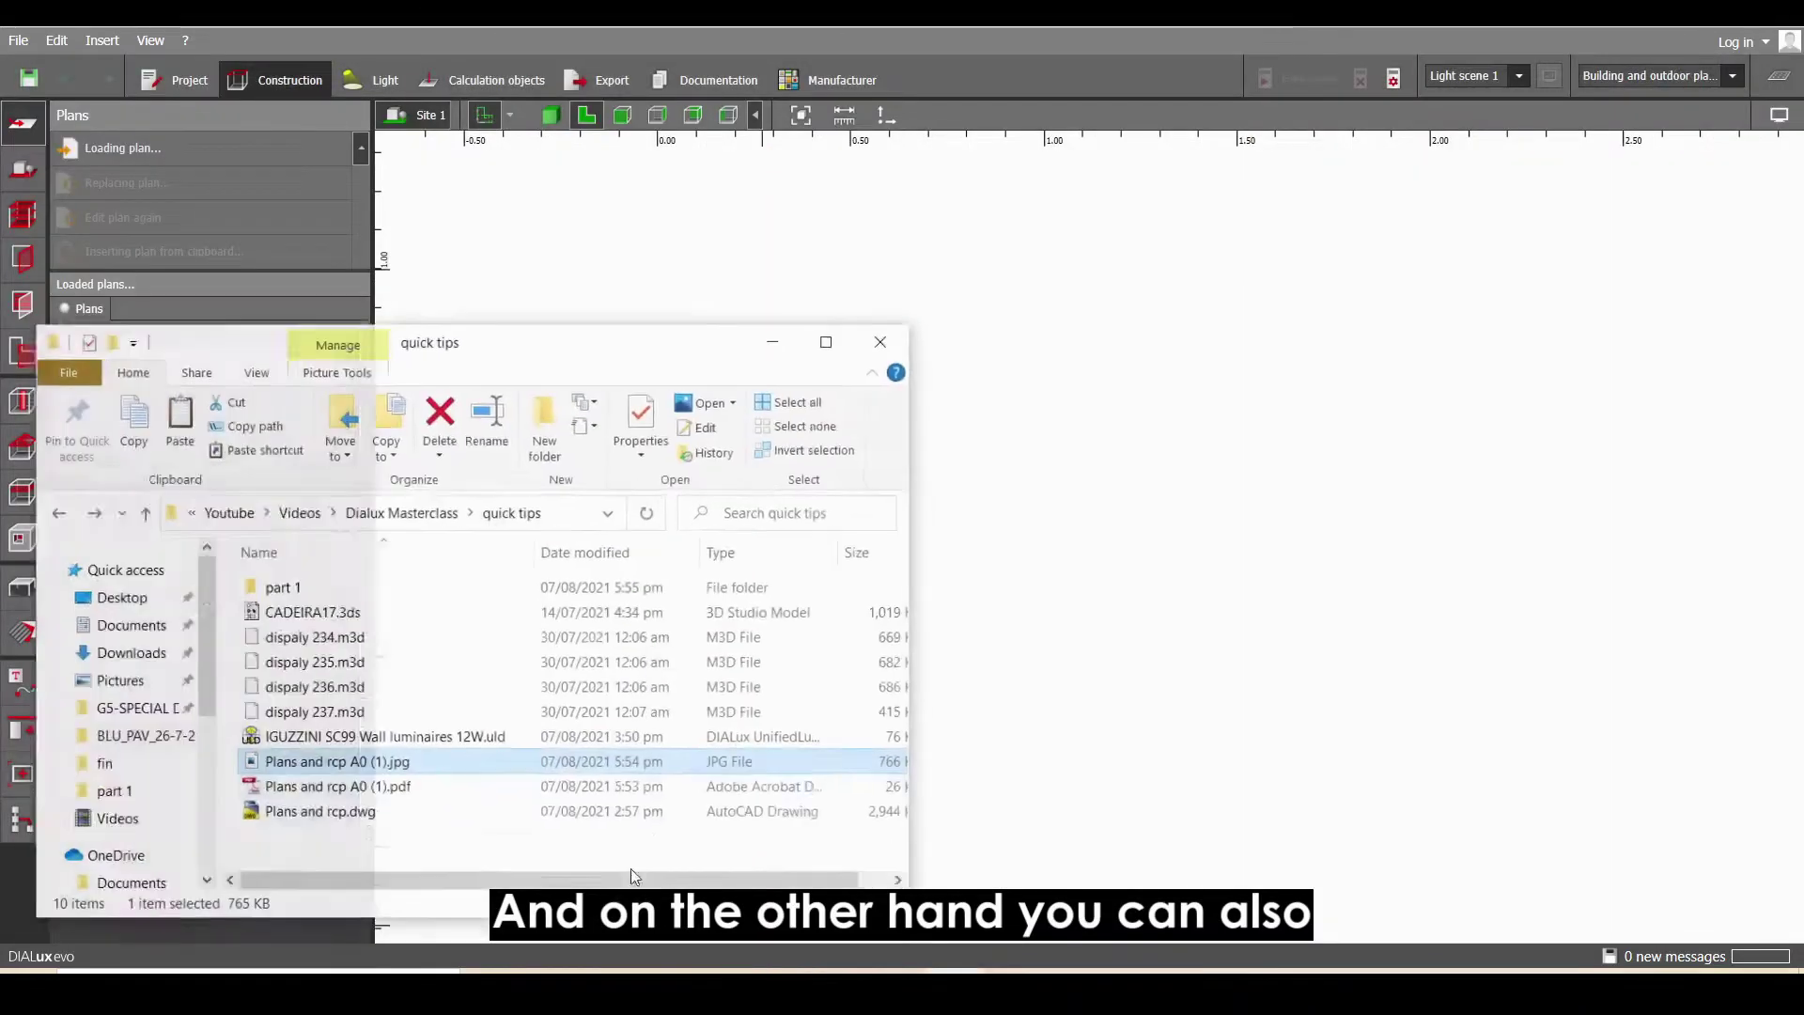
- Import the image plan Plans and rcp A0 (1).jpg and set its origin at the inner wall corner with the X-axis along the wall
left_click_drag(319, 753, 1075, 706)
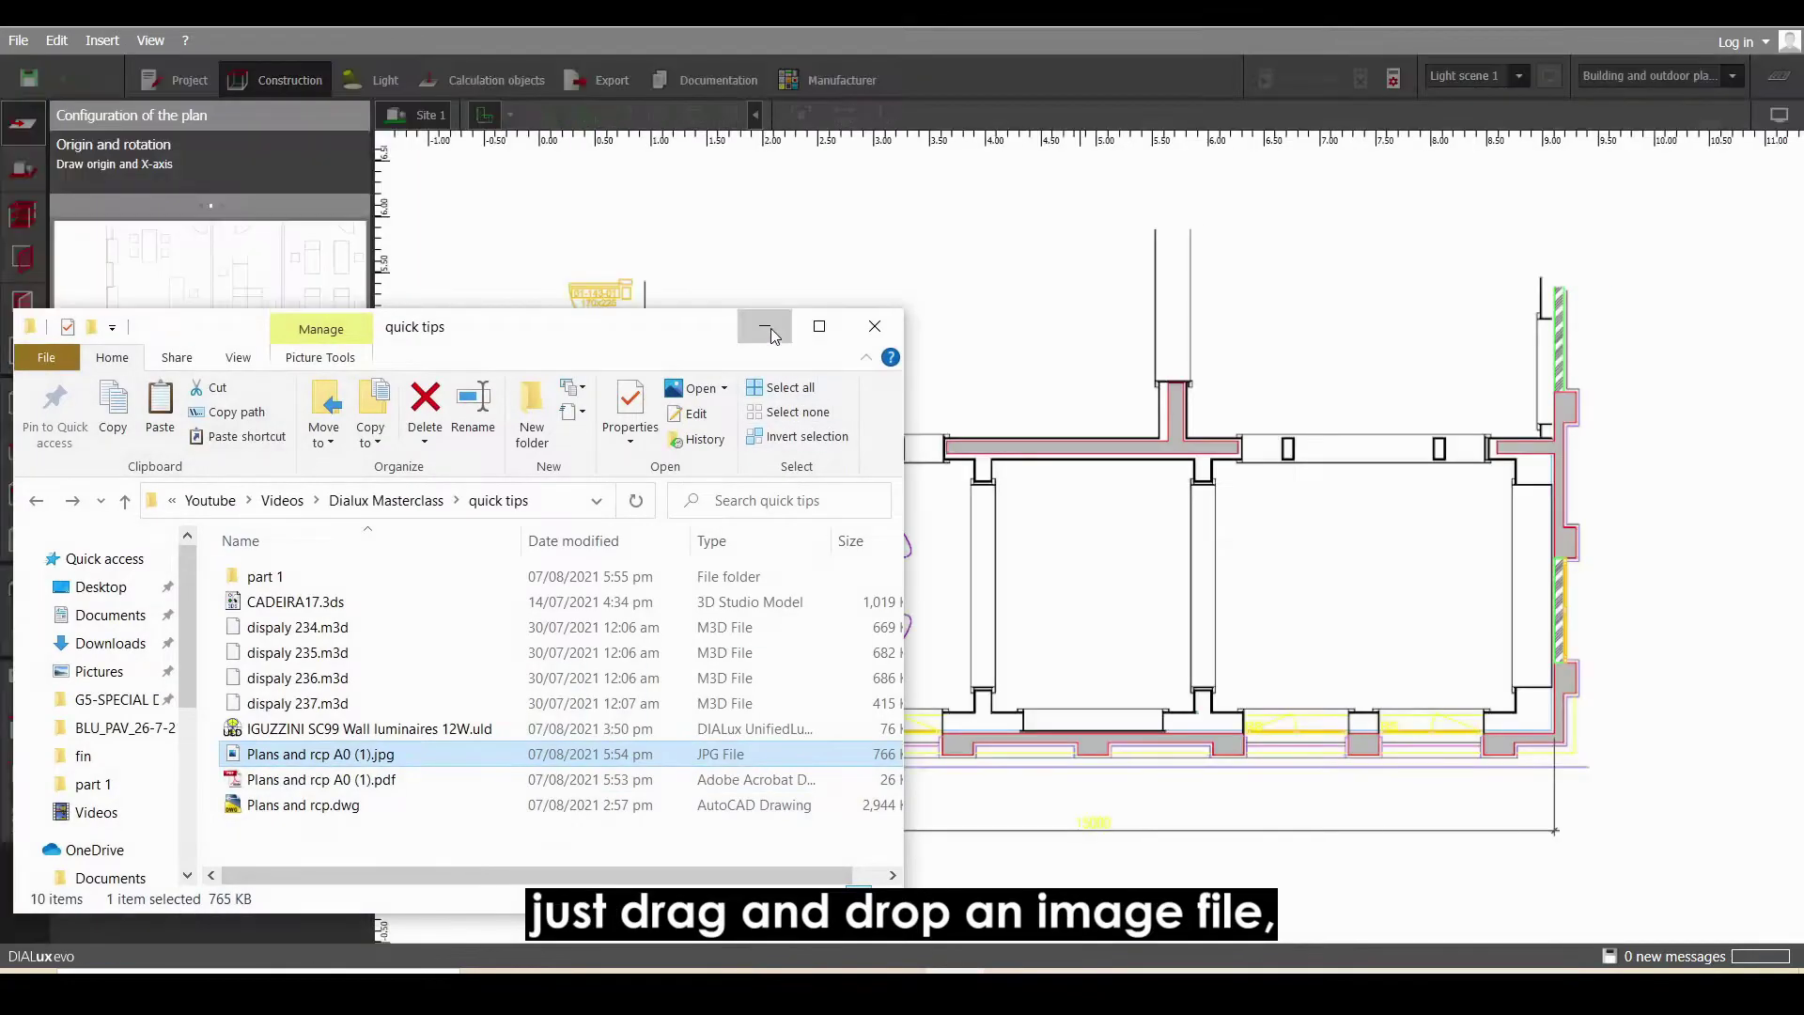
left_click(765, 327)
scroll(641, 761, "up", 10)
scroll(618, 691, "up", 3)
left_click(601, 661)
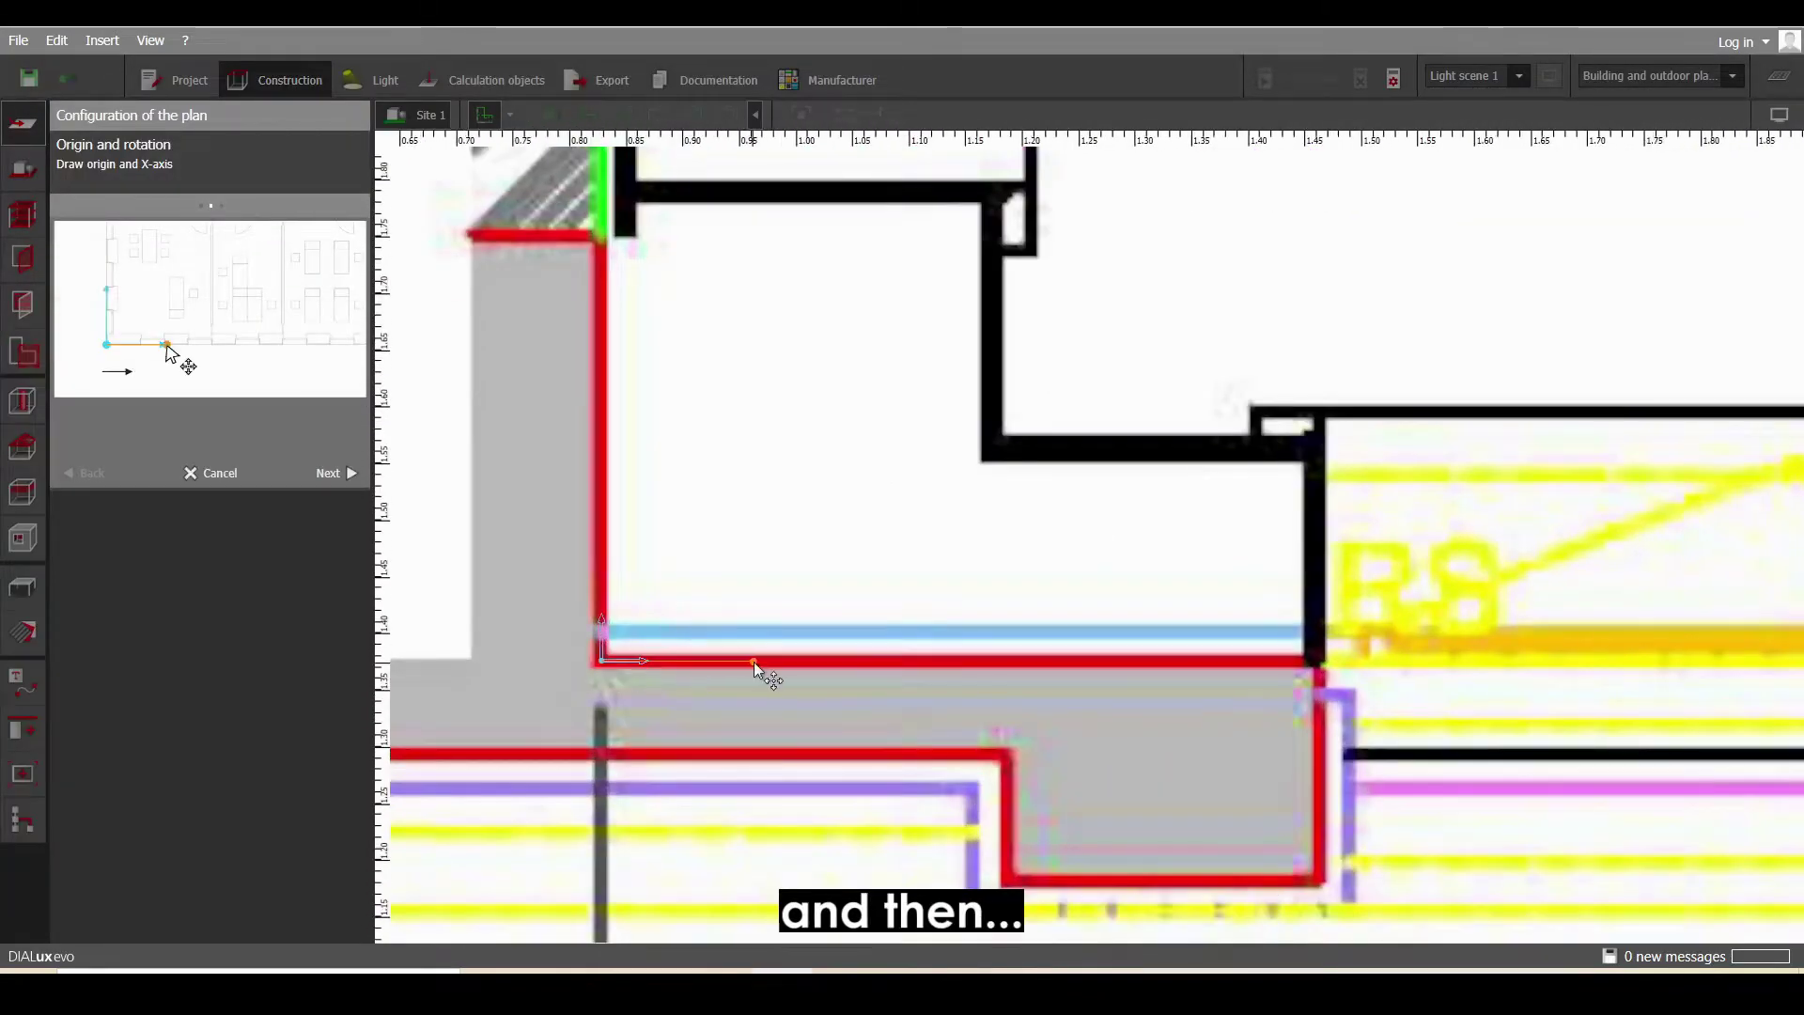
left_click(753, 661)
- Scale the image plan by marking the building's 15000 dimension between the inner wall corners as 15 m, and finish the plan configuration
scroll(856, 648, "down", 4)
scroll(866, 648, "down", 3)
middle_click_drag(1257, 664, 805, 470)
scroll(1663, 648, "up", 3)
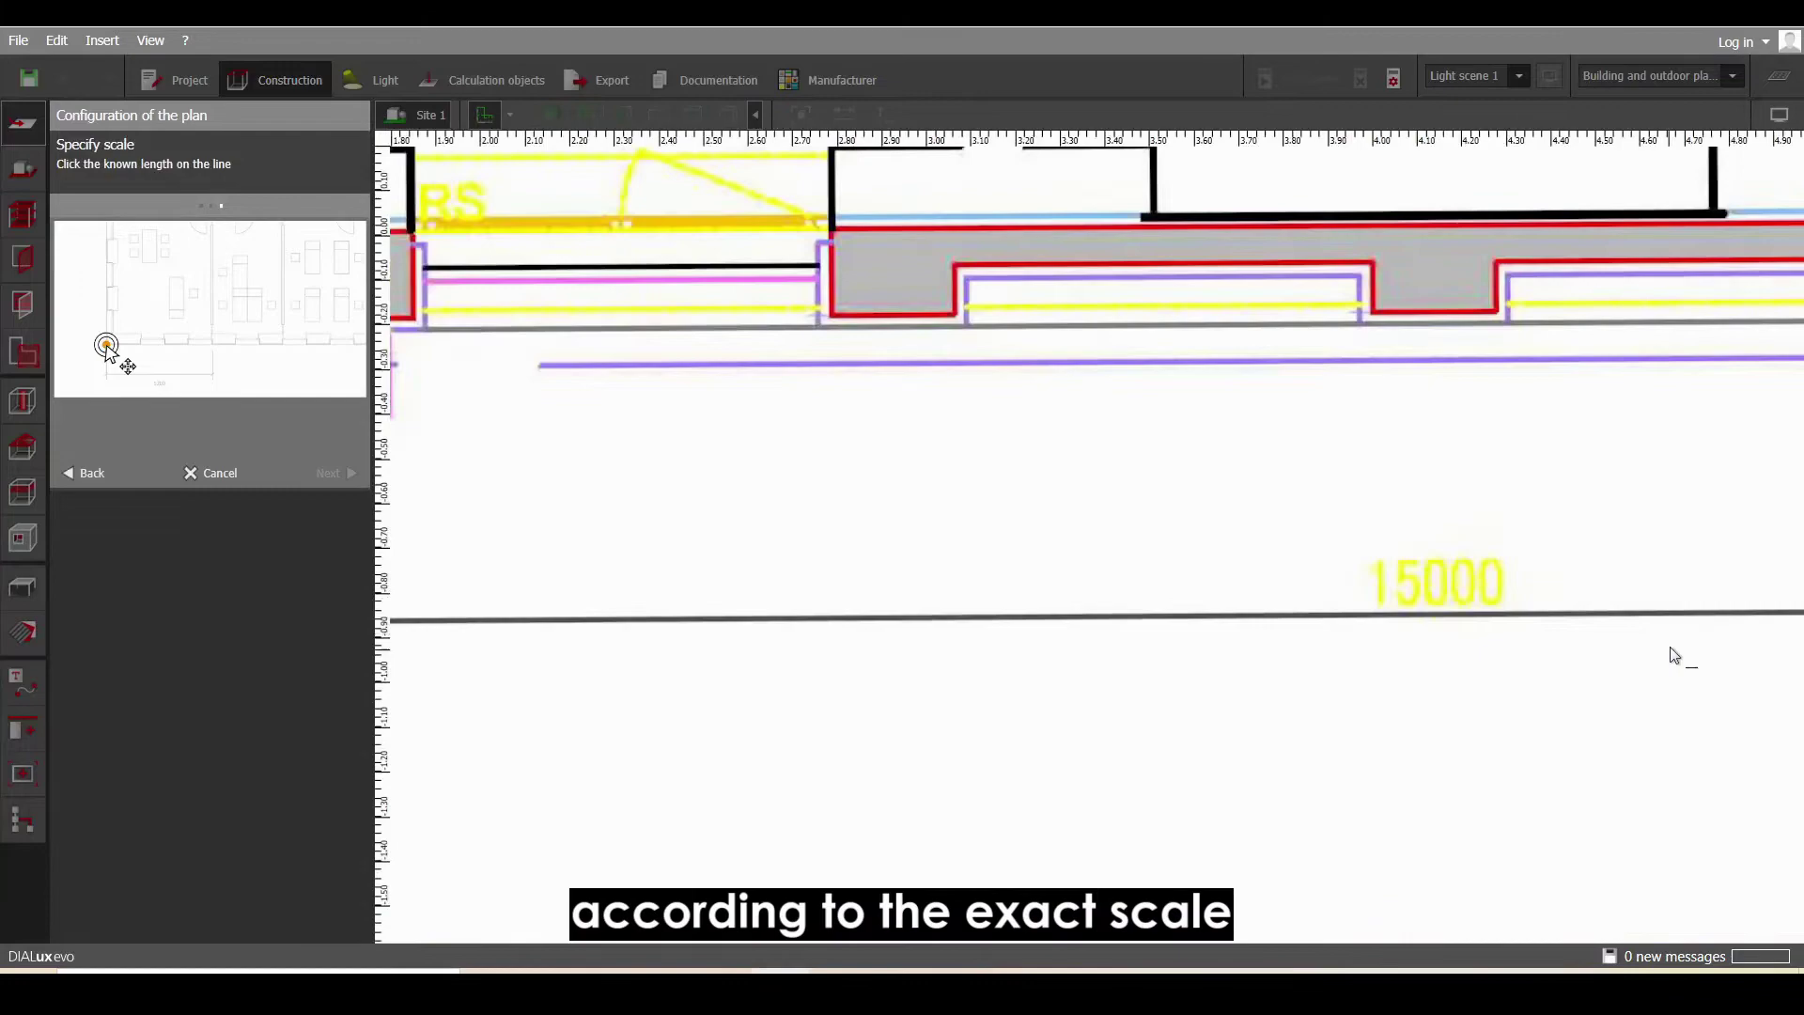
scroll(1126, 562, "down", 3)
middle_click_drag(564, 394, 1099, 537)
scroll(1097, 537, "up", 5)
scroll(1101, 543, "down", 3)
scroll(1419, 528, "up", 3)
left_click(1418, 528)
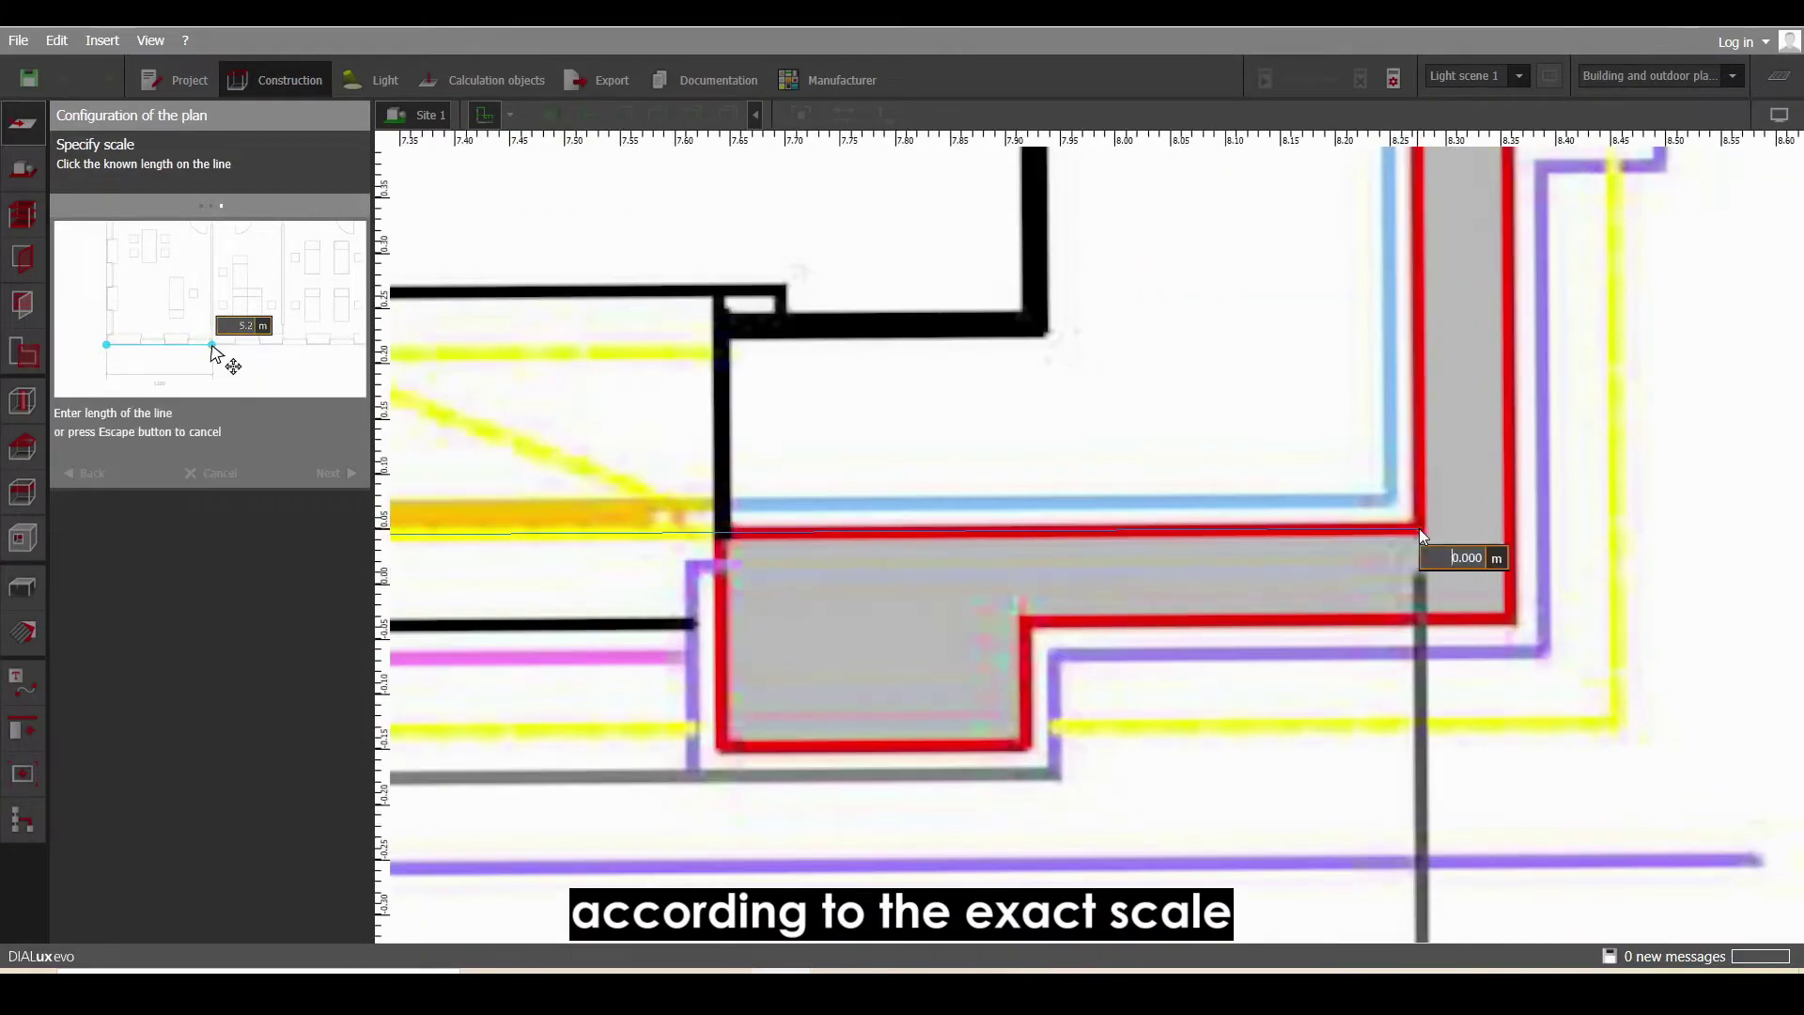
type("15")
key("Return")
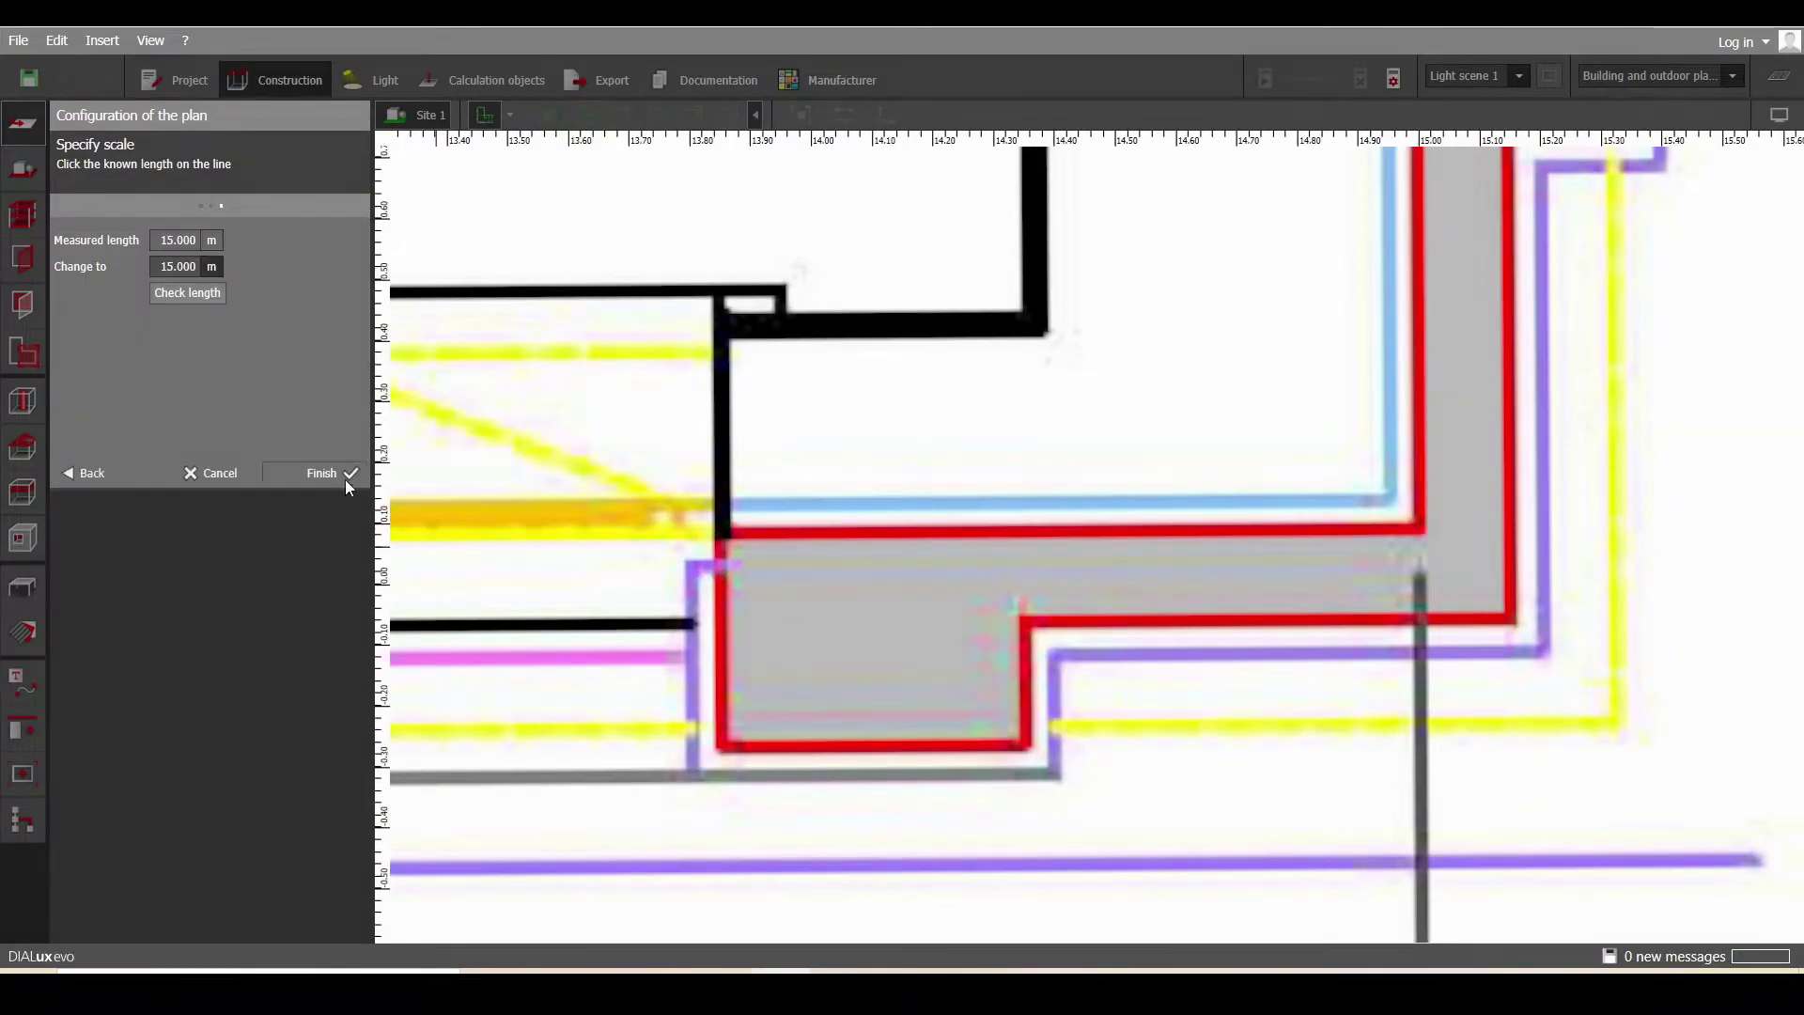
left_click(344, 475)
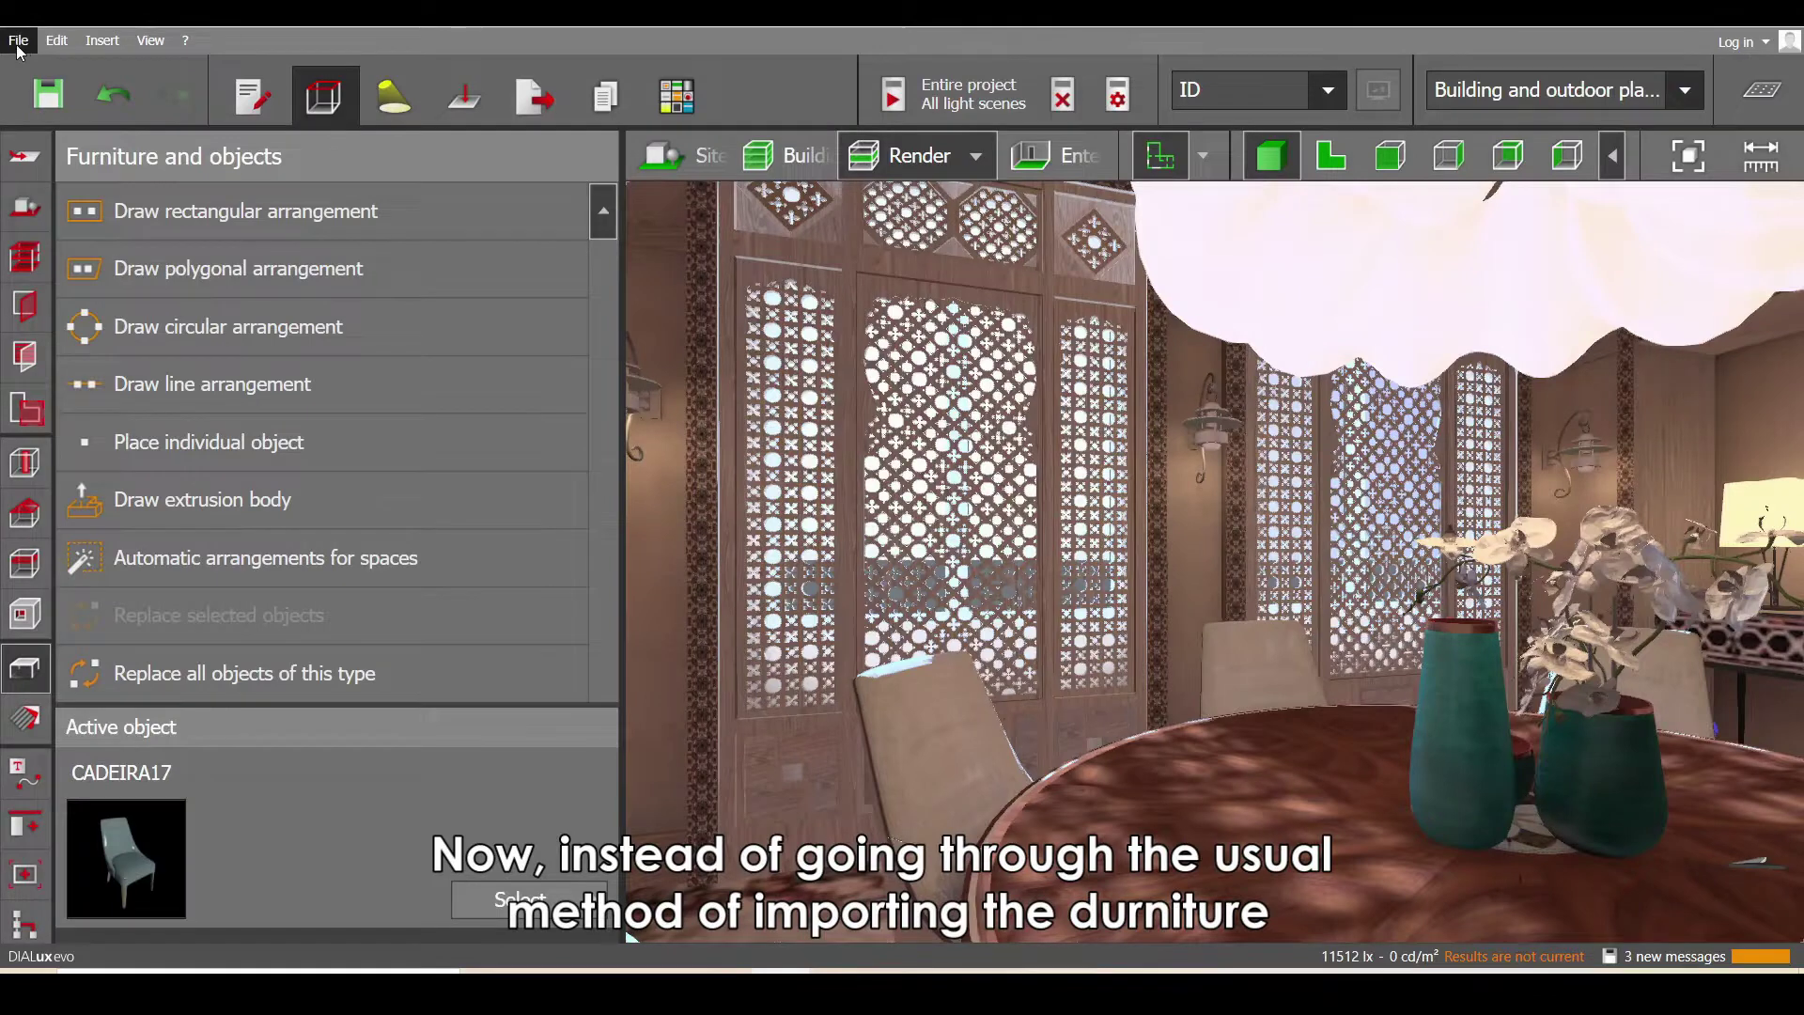
- Import the furniture file CADEIRA17.3ds into the interior project
left_click(18, 40)
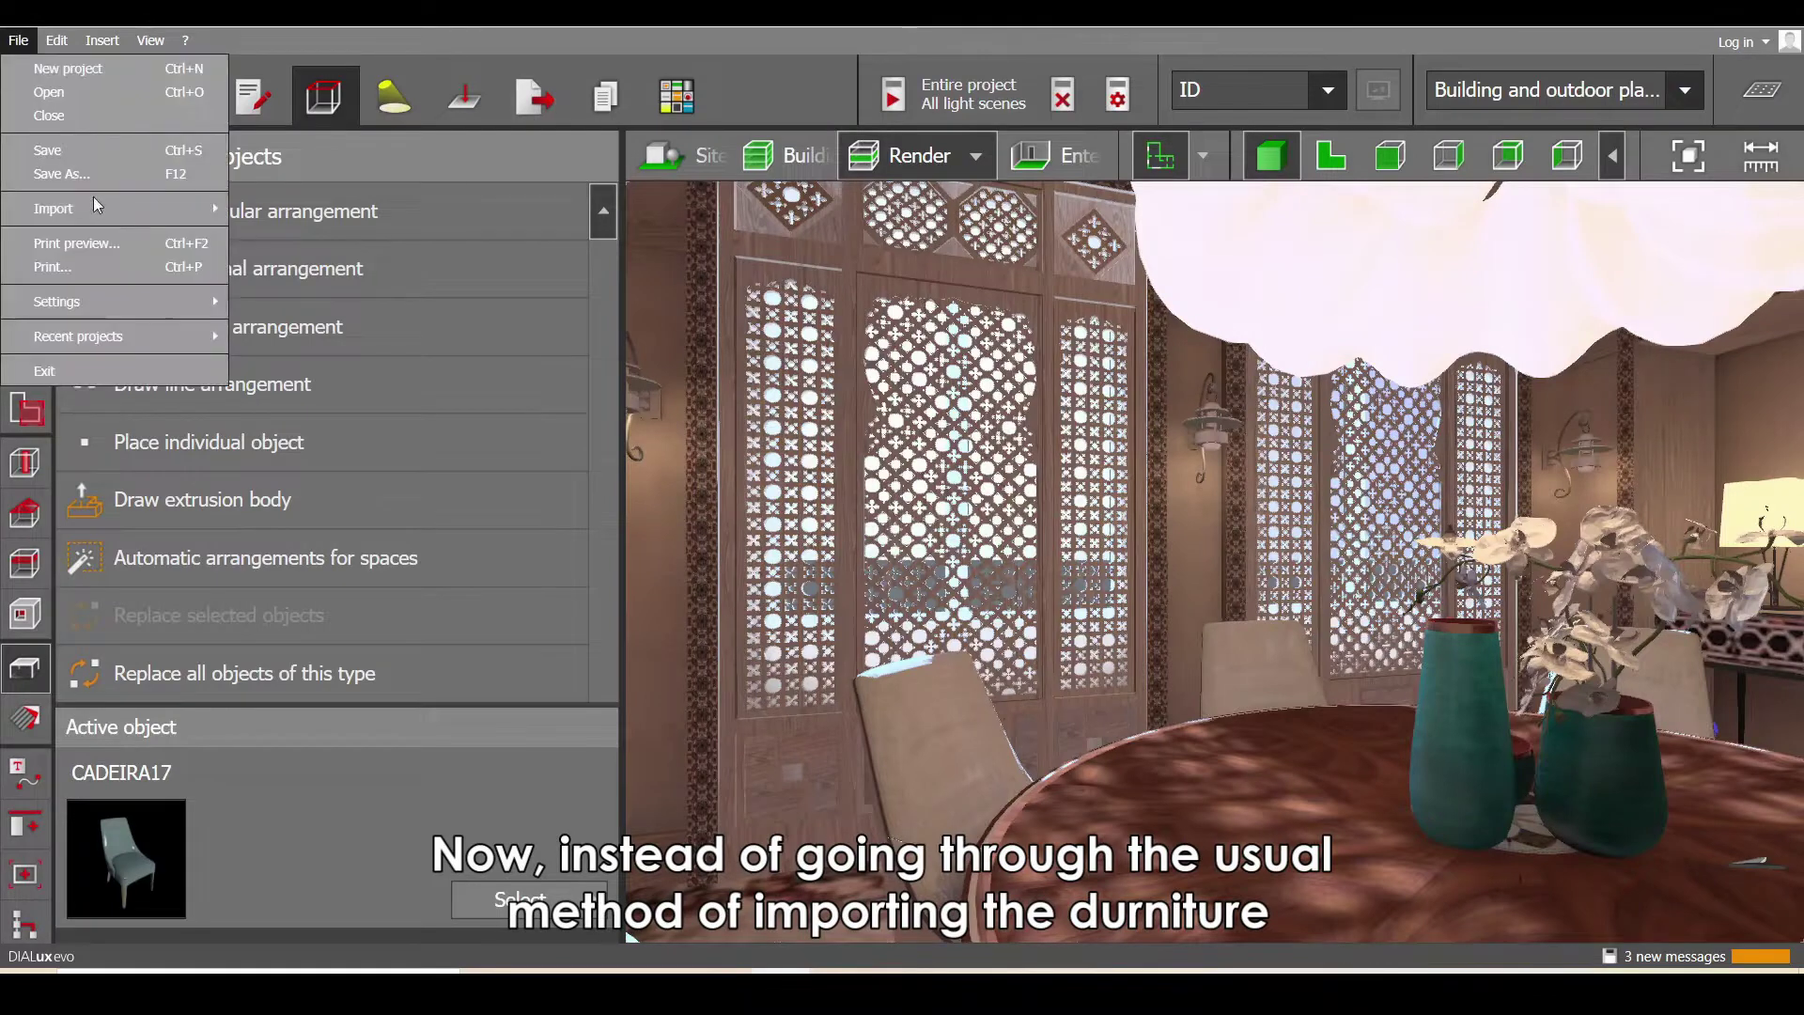
mouse_move(103, 208)
left_click(350, 357)
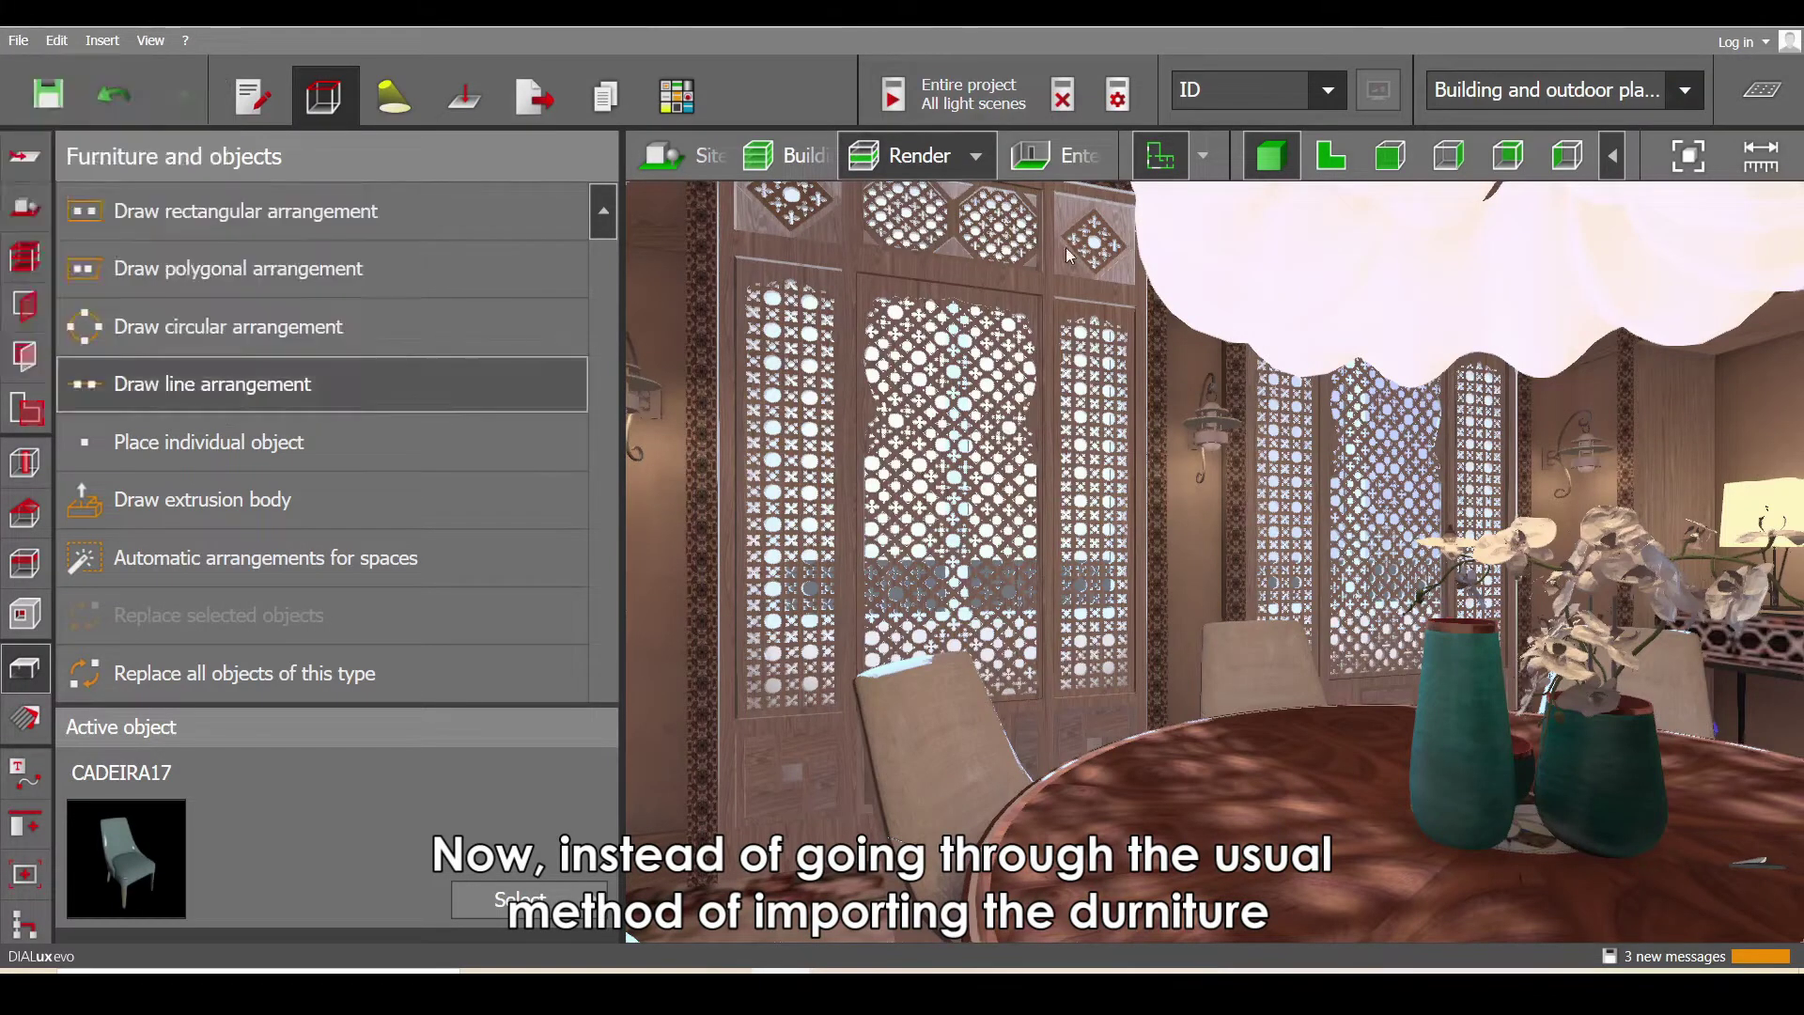
left_click(310, 226)
left_click(706, 557)
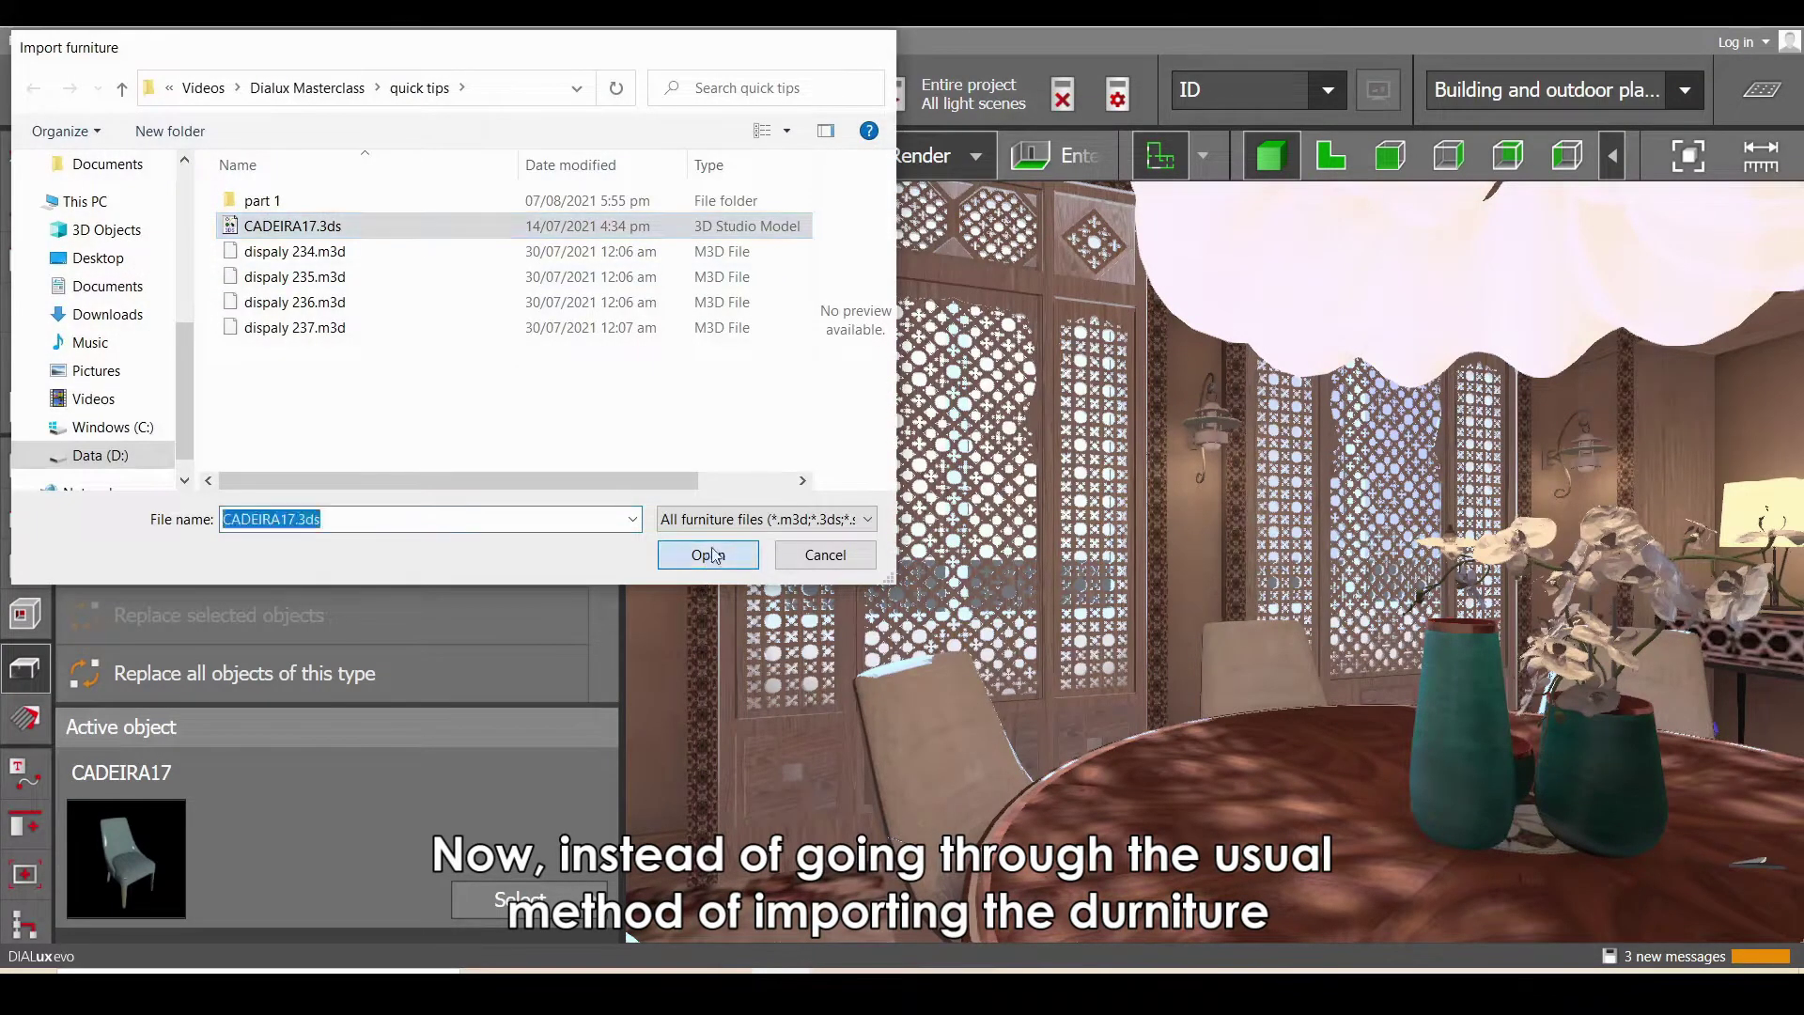
- Move the imported chair in plan view into the room with the round table and set its Z position to 0
left_click(1334, 160)
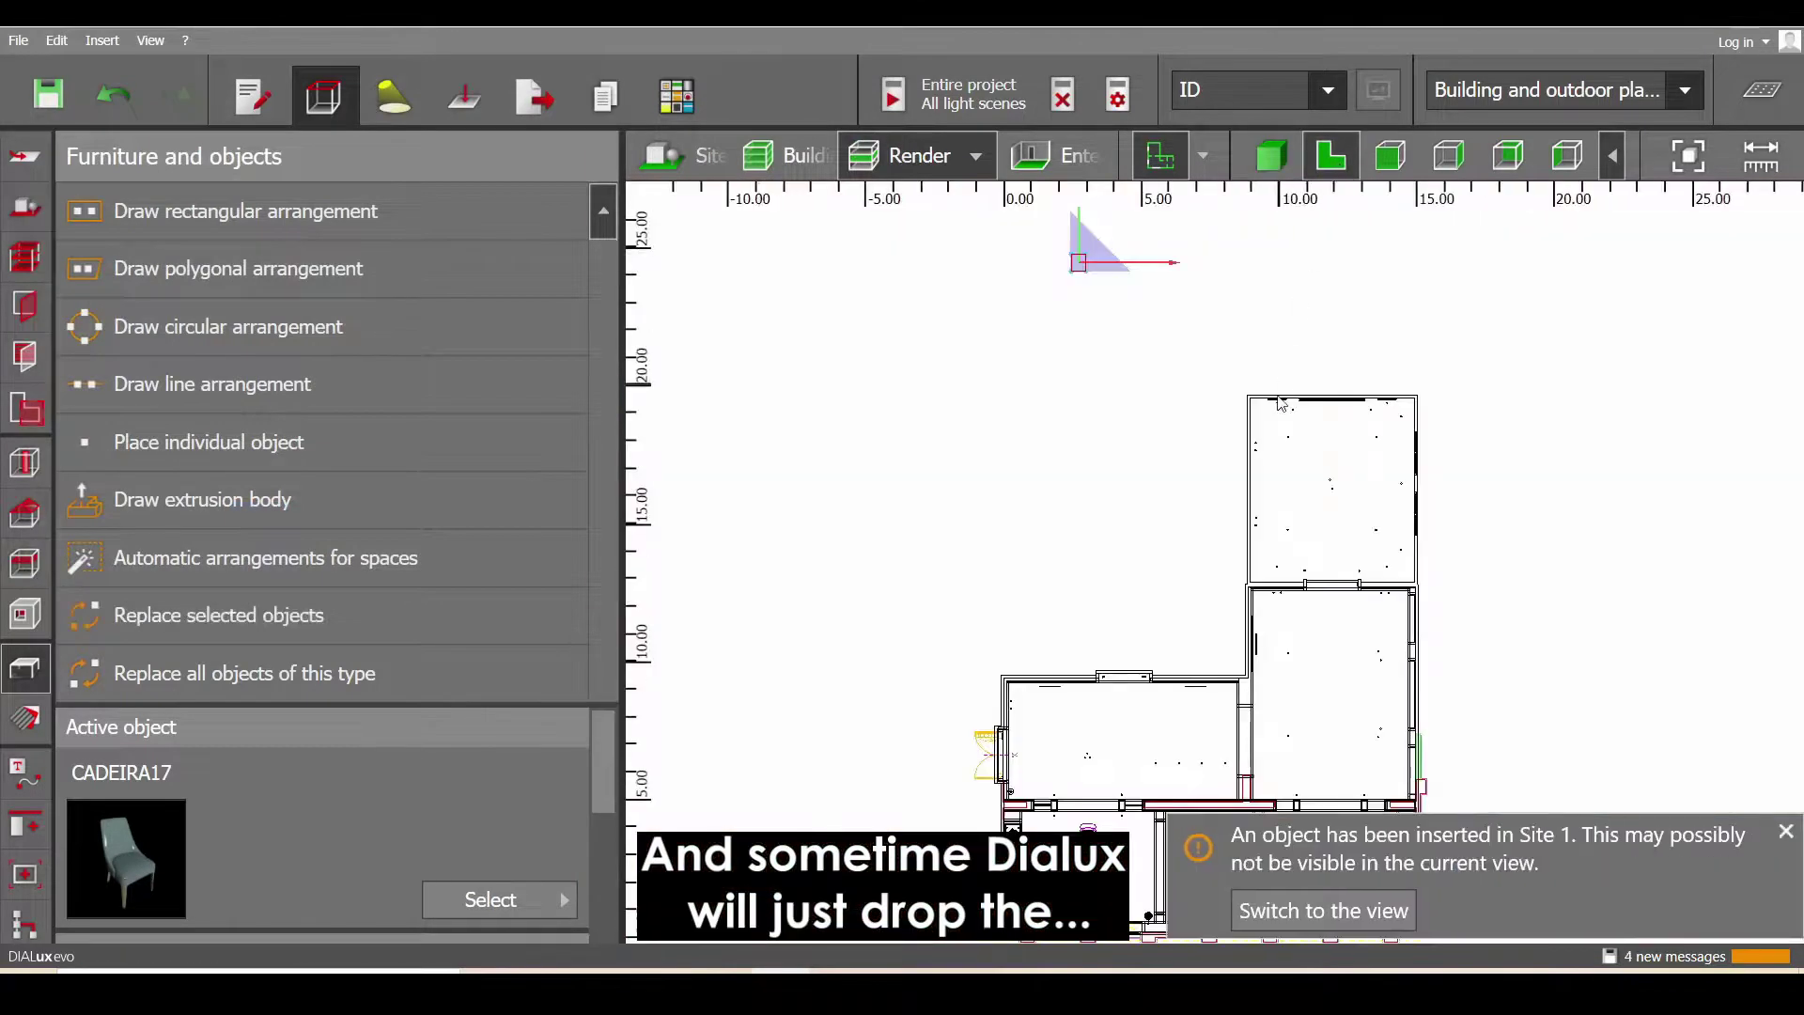
left_click_drag(1142, 243, 1137, 620)
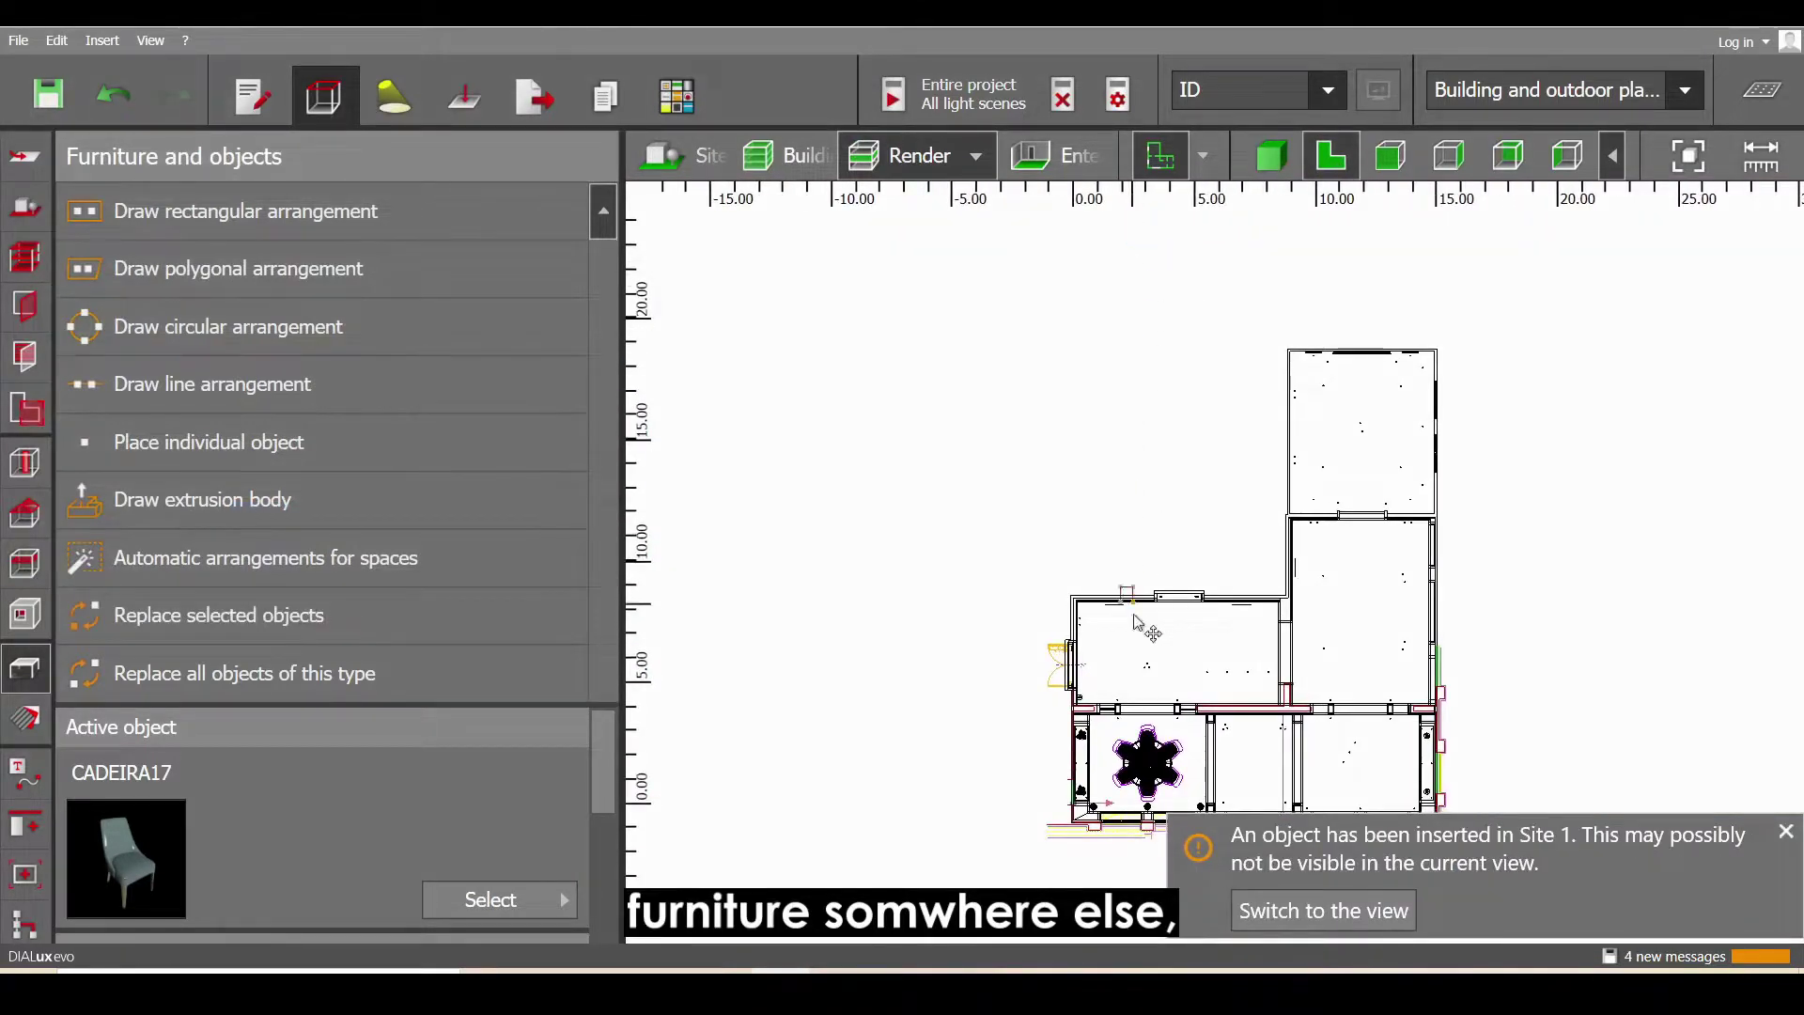
left_click(1136, 755)
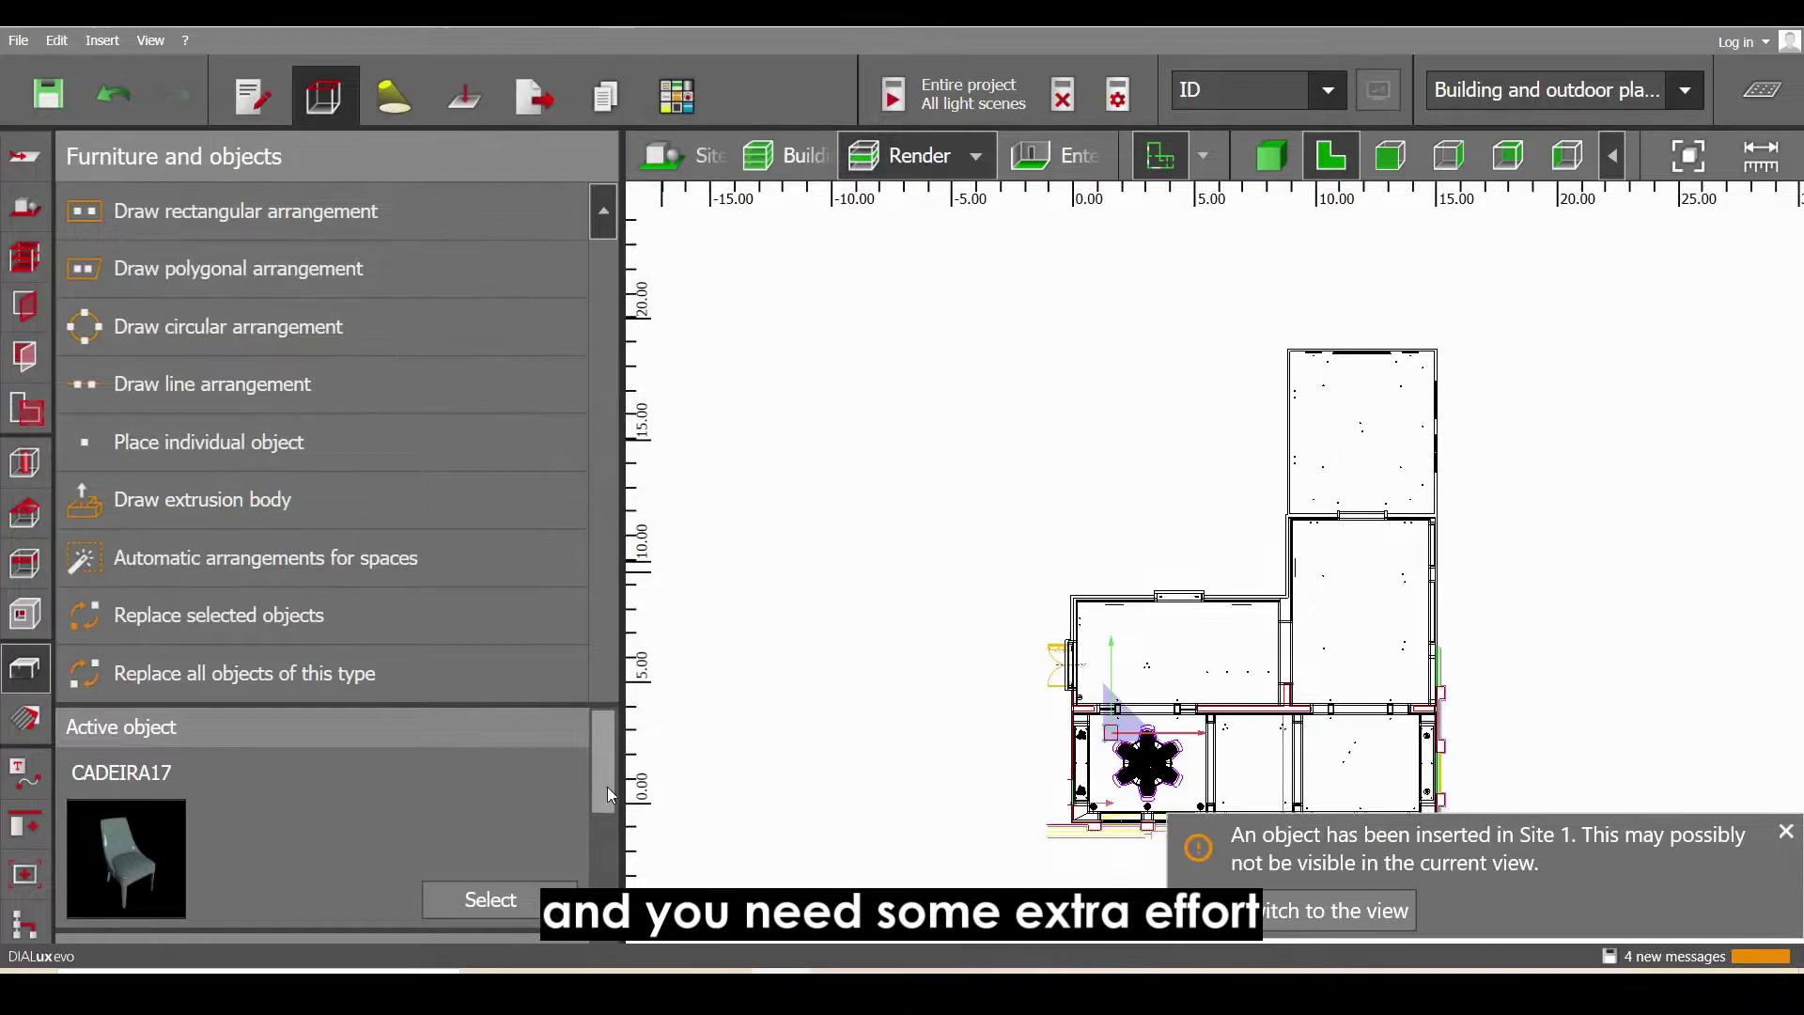
scroll(444, 821, "down", 3)
double_click(443, 815)
type("0")
key("Return")
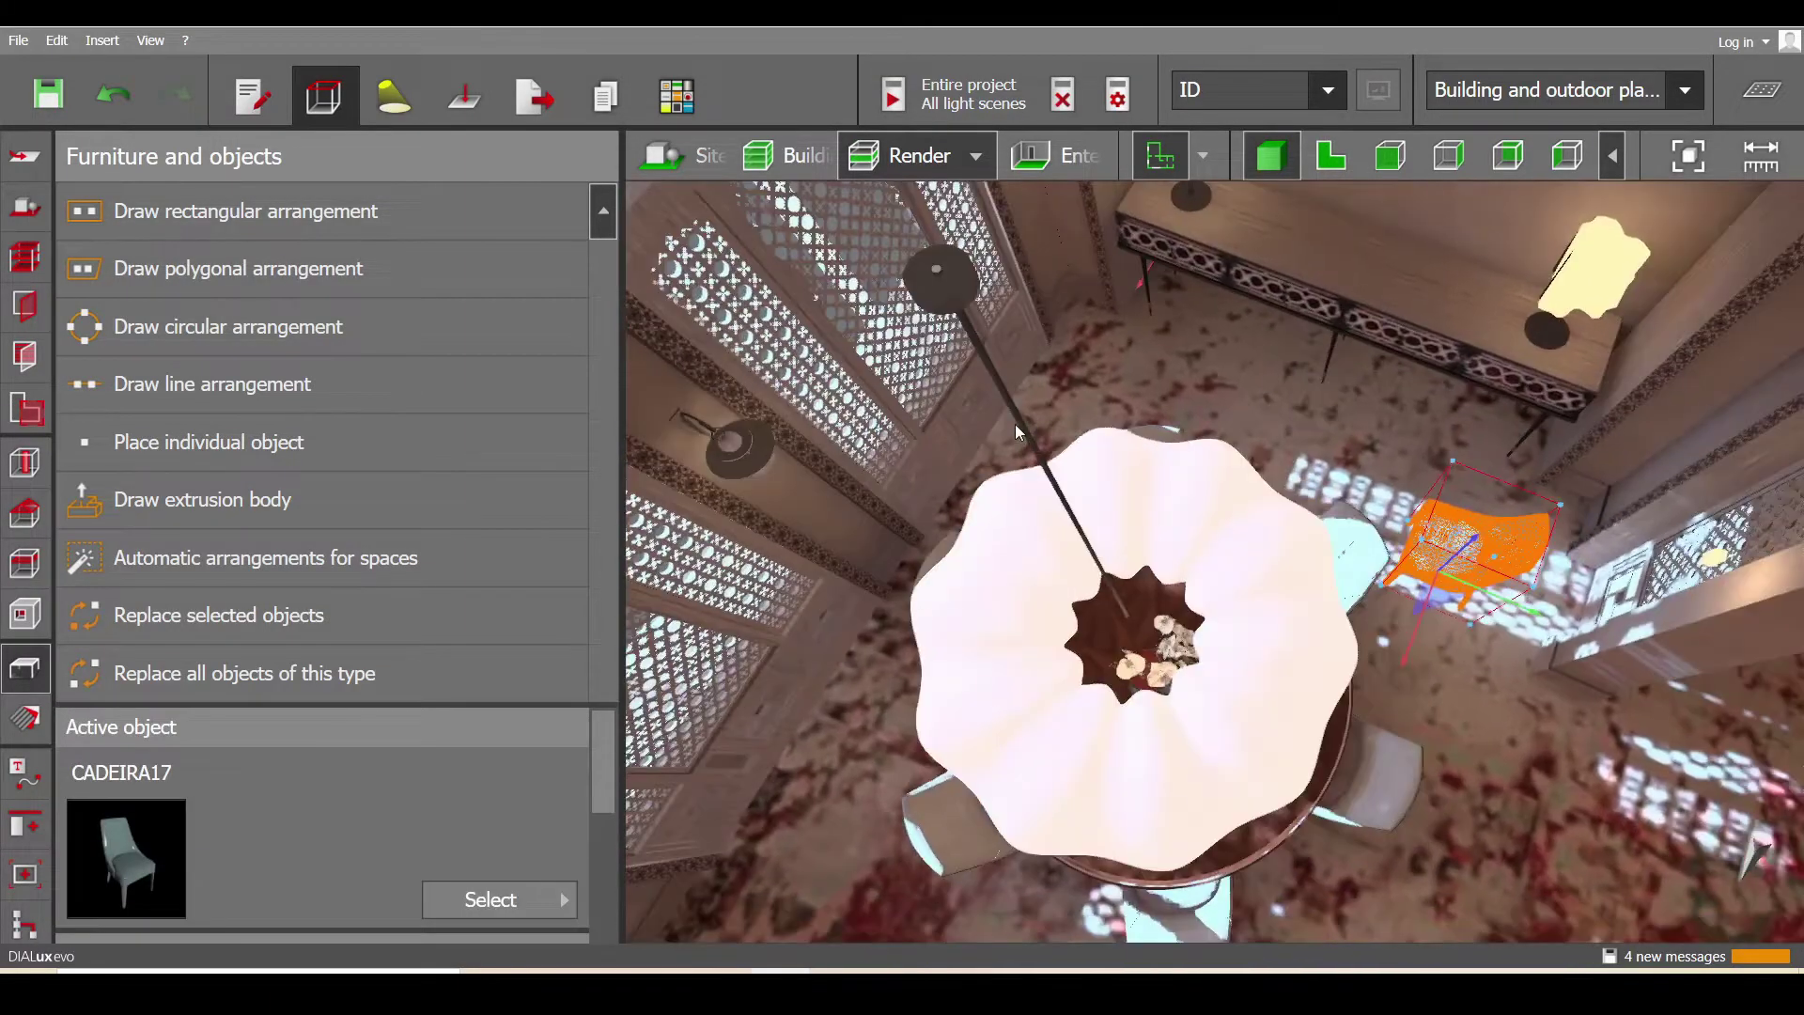
- Insert another CADEIRA17.3ds chair from the quick tips folder directly onto the floor beside the first one in the 3D view
left_click(953, 982)
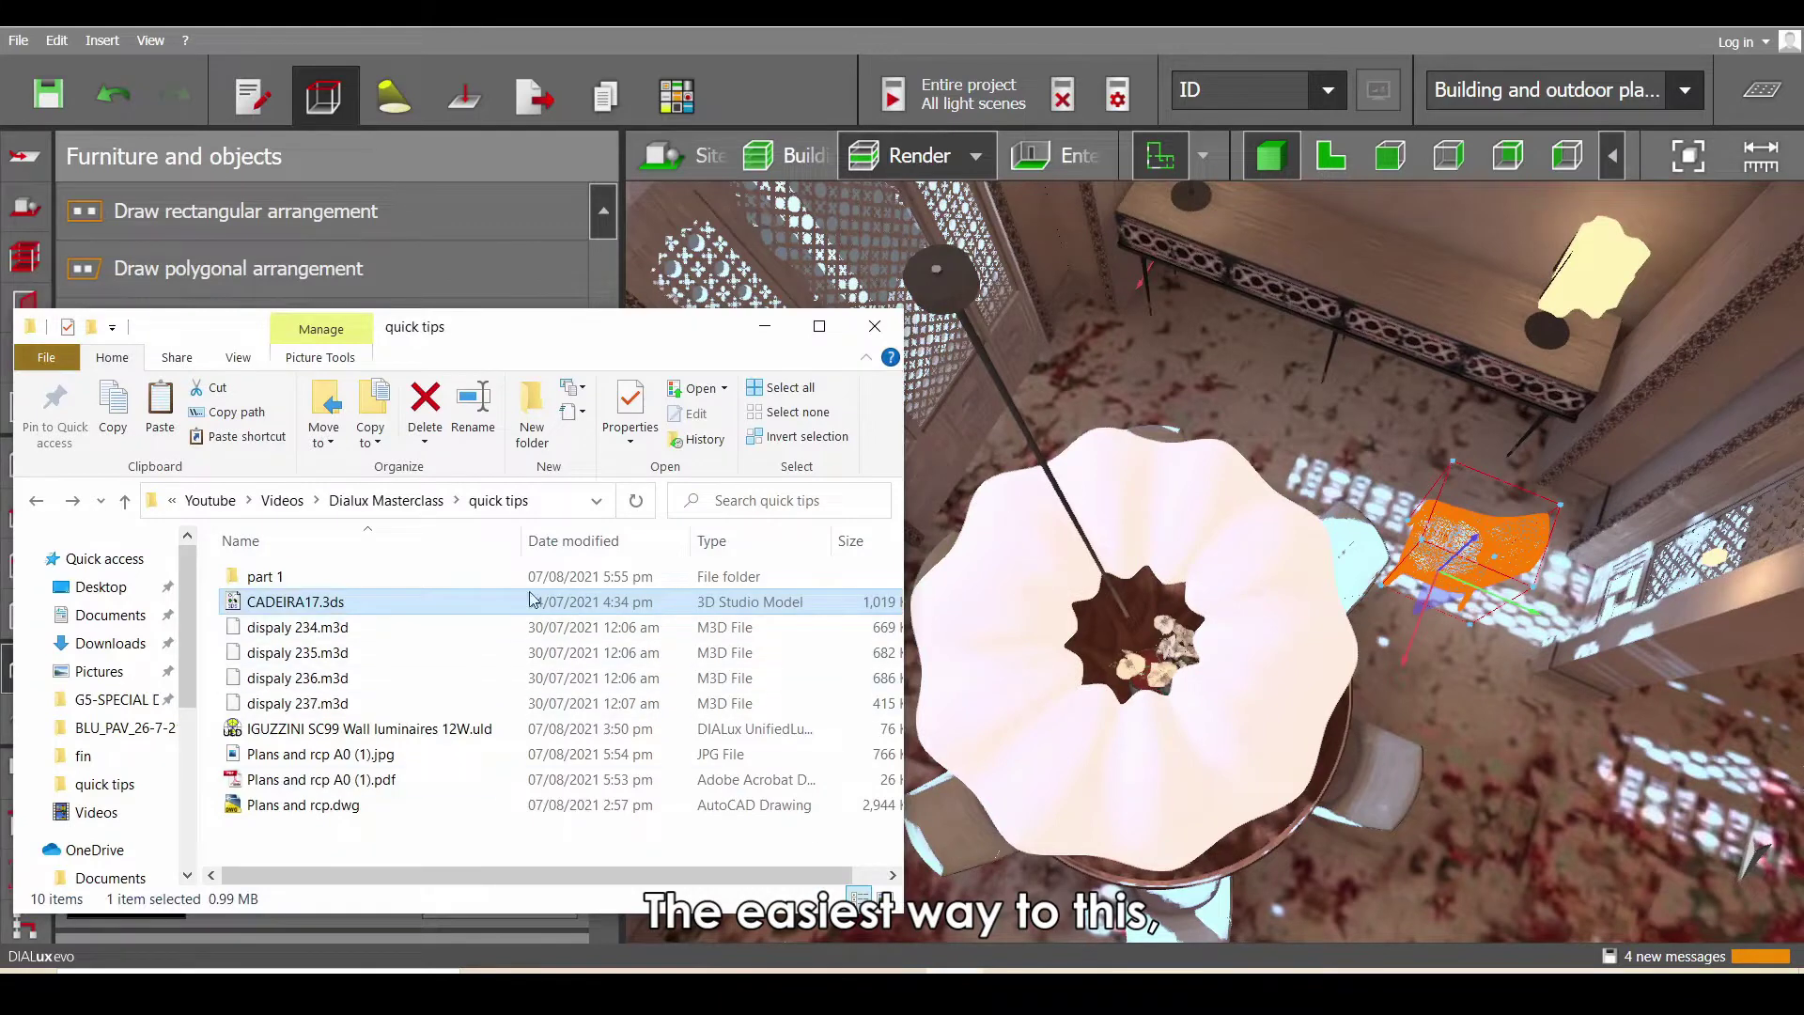
left_click_drag(532, 600, 1491, 707)
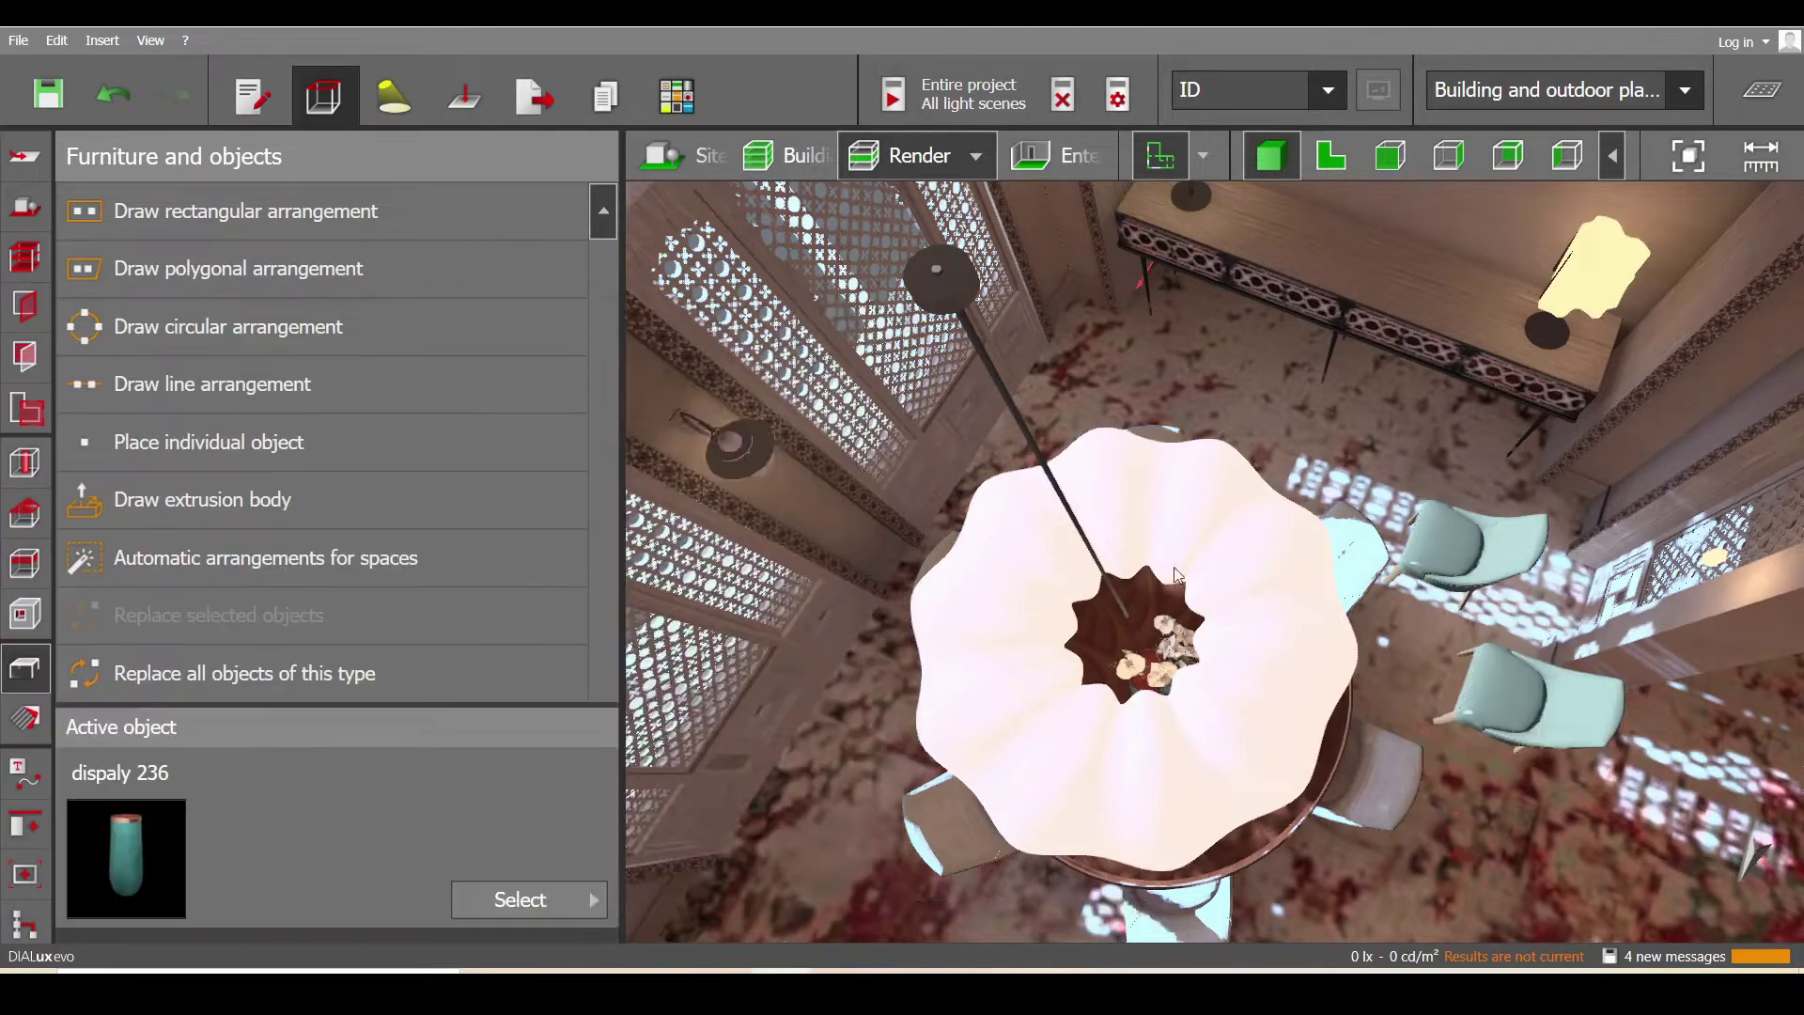
- Insert the vase dispaly 236.m3d from the quick tips folder onto the round tabletop next to the existing vases
scroll(1094, 612, "up", 5)
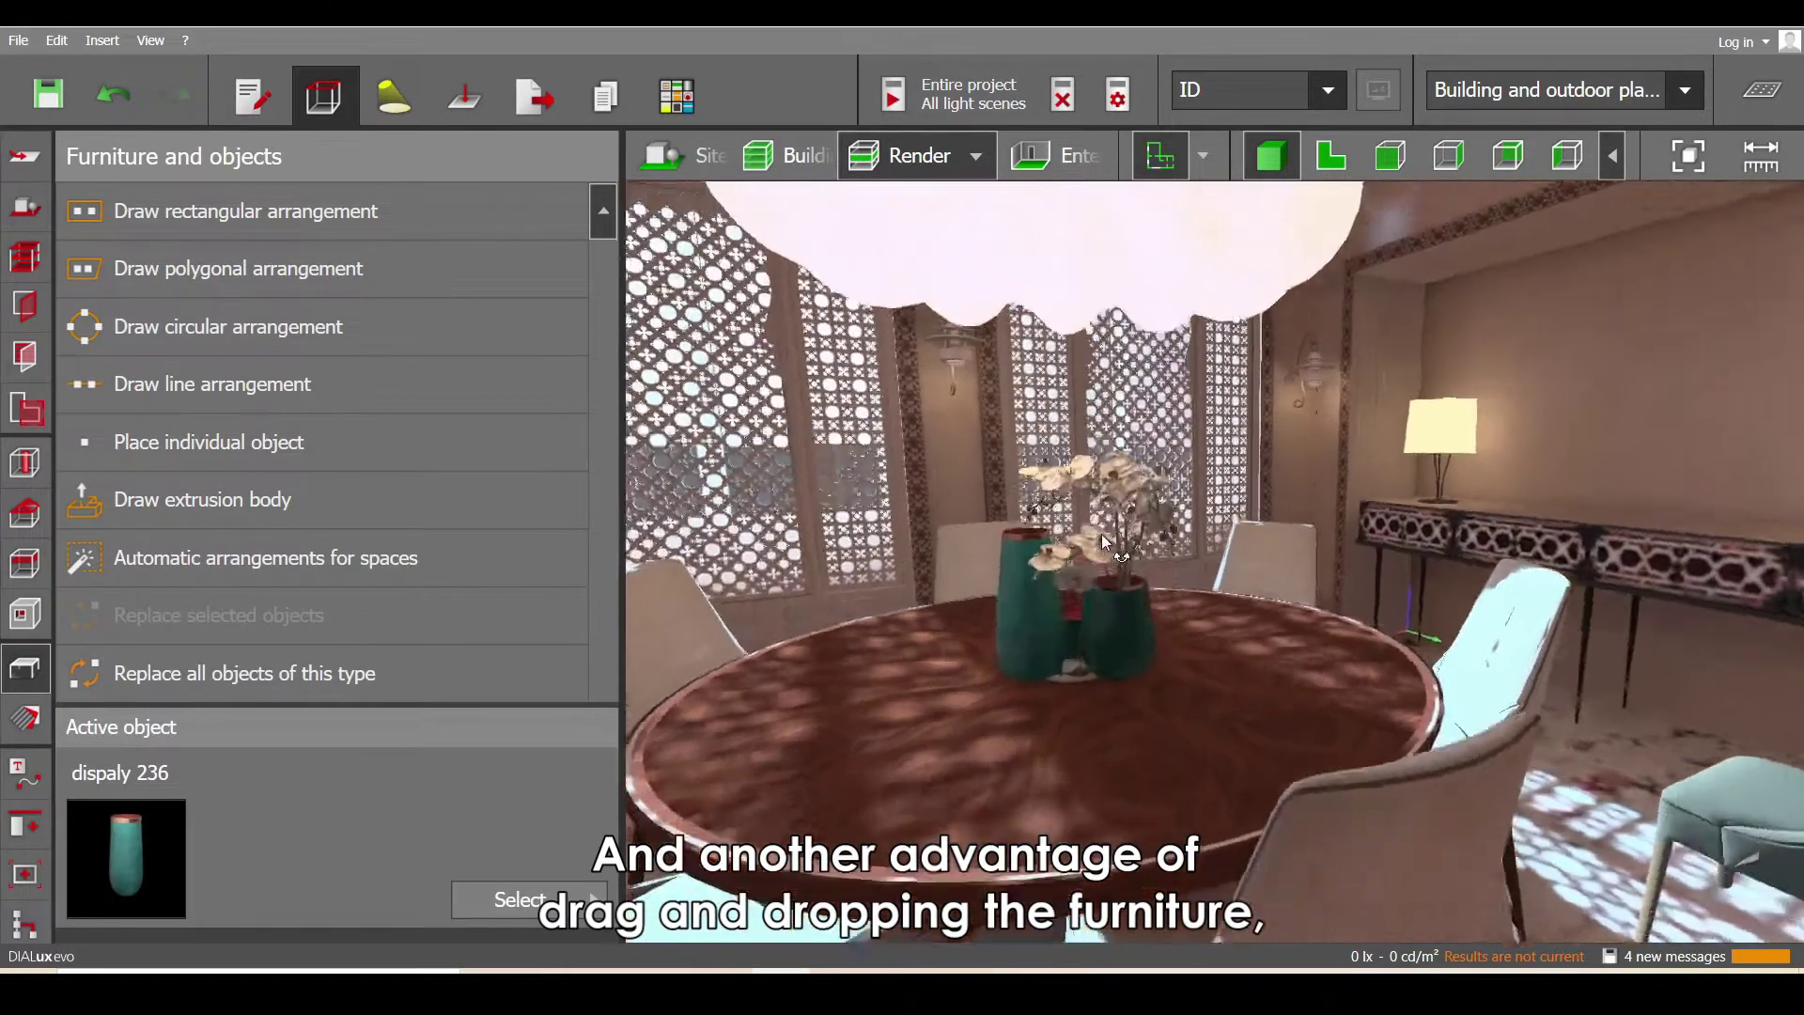
right_click_drag(1101, 534, 1039, 624)
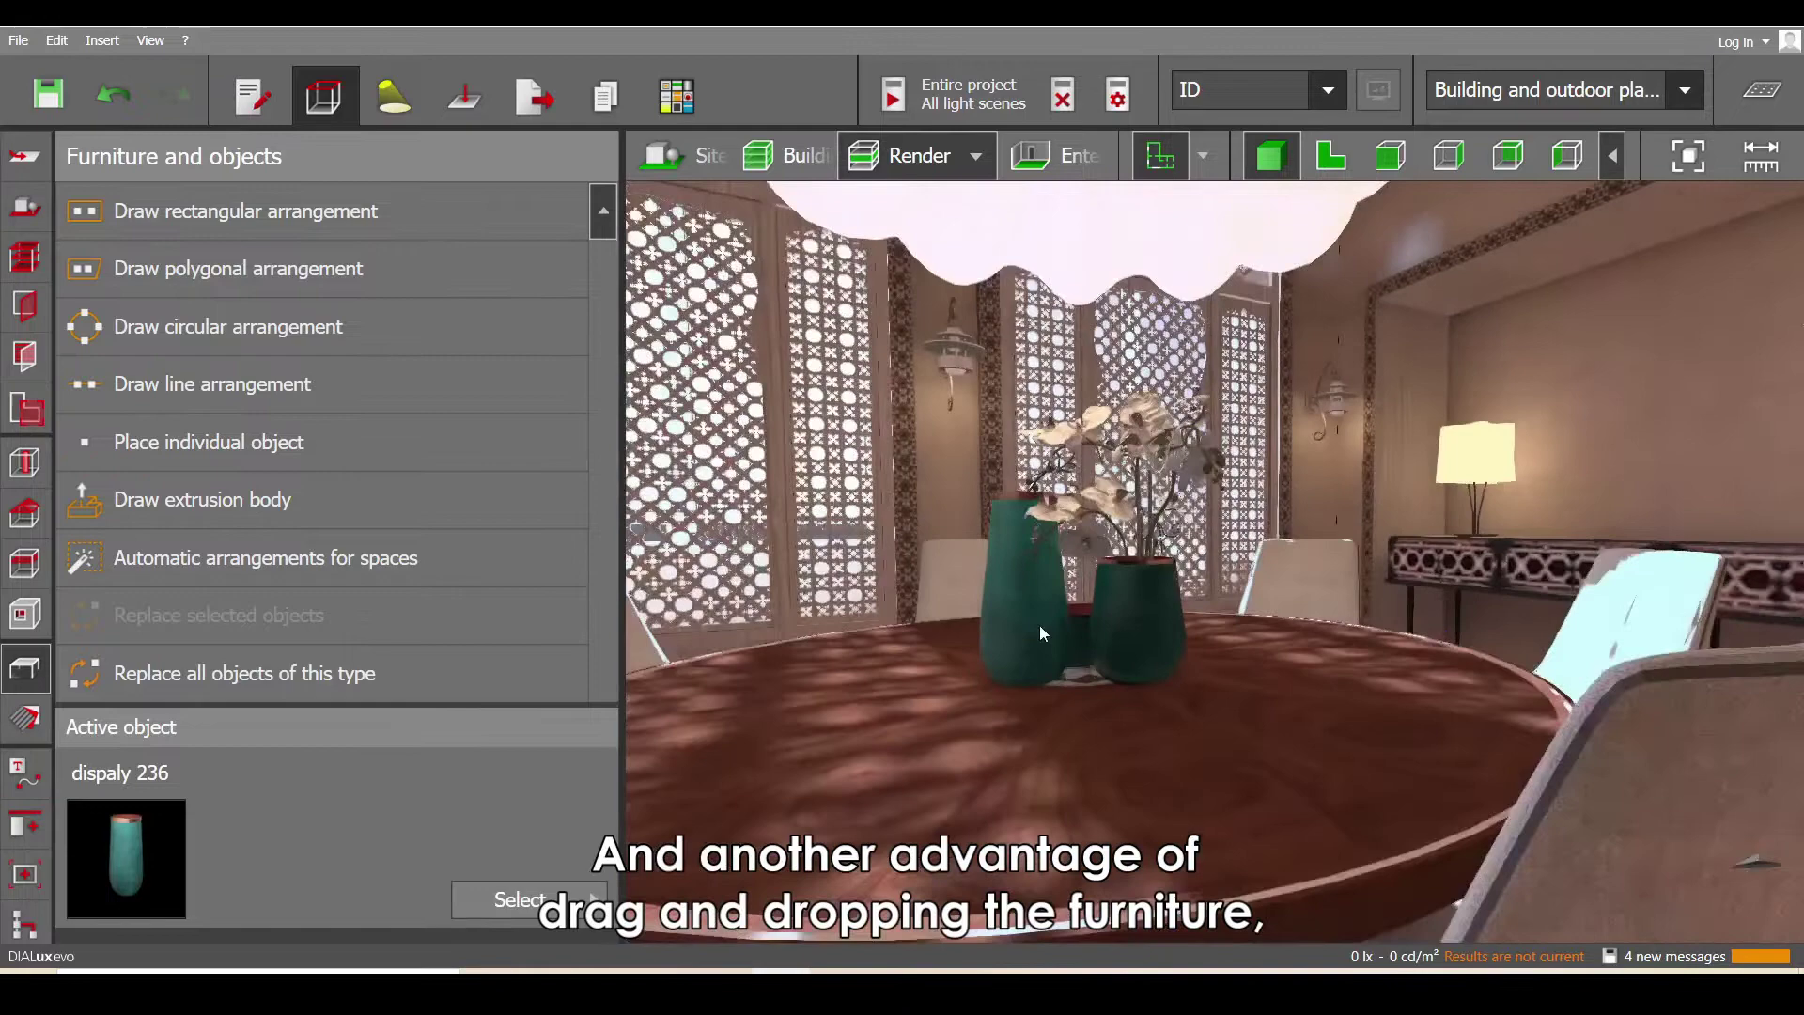
middle_click_drag(1039, 623, 1137, 646)
scroll(1075, 611, "up", 4)
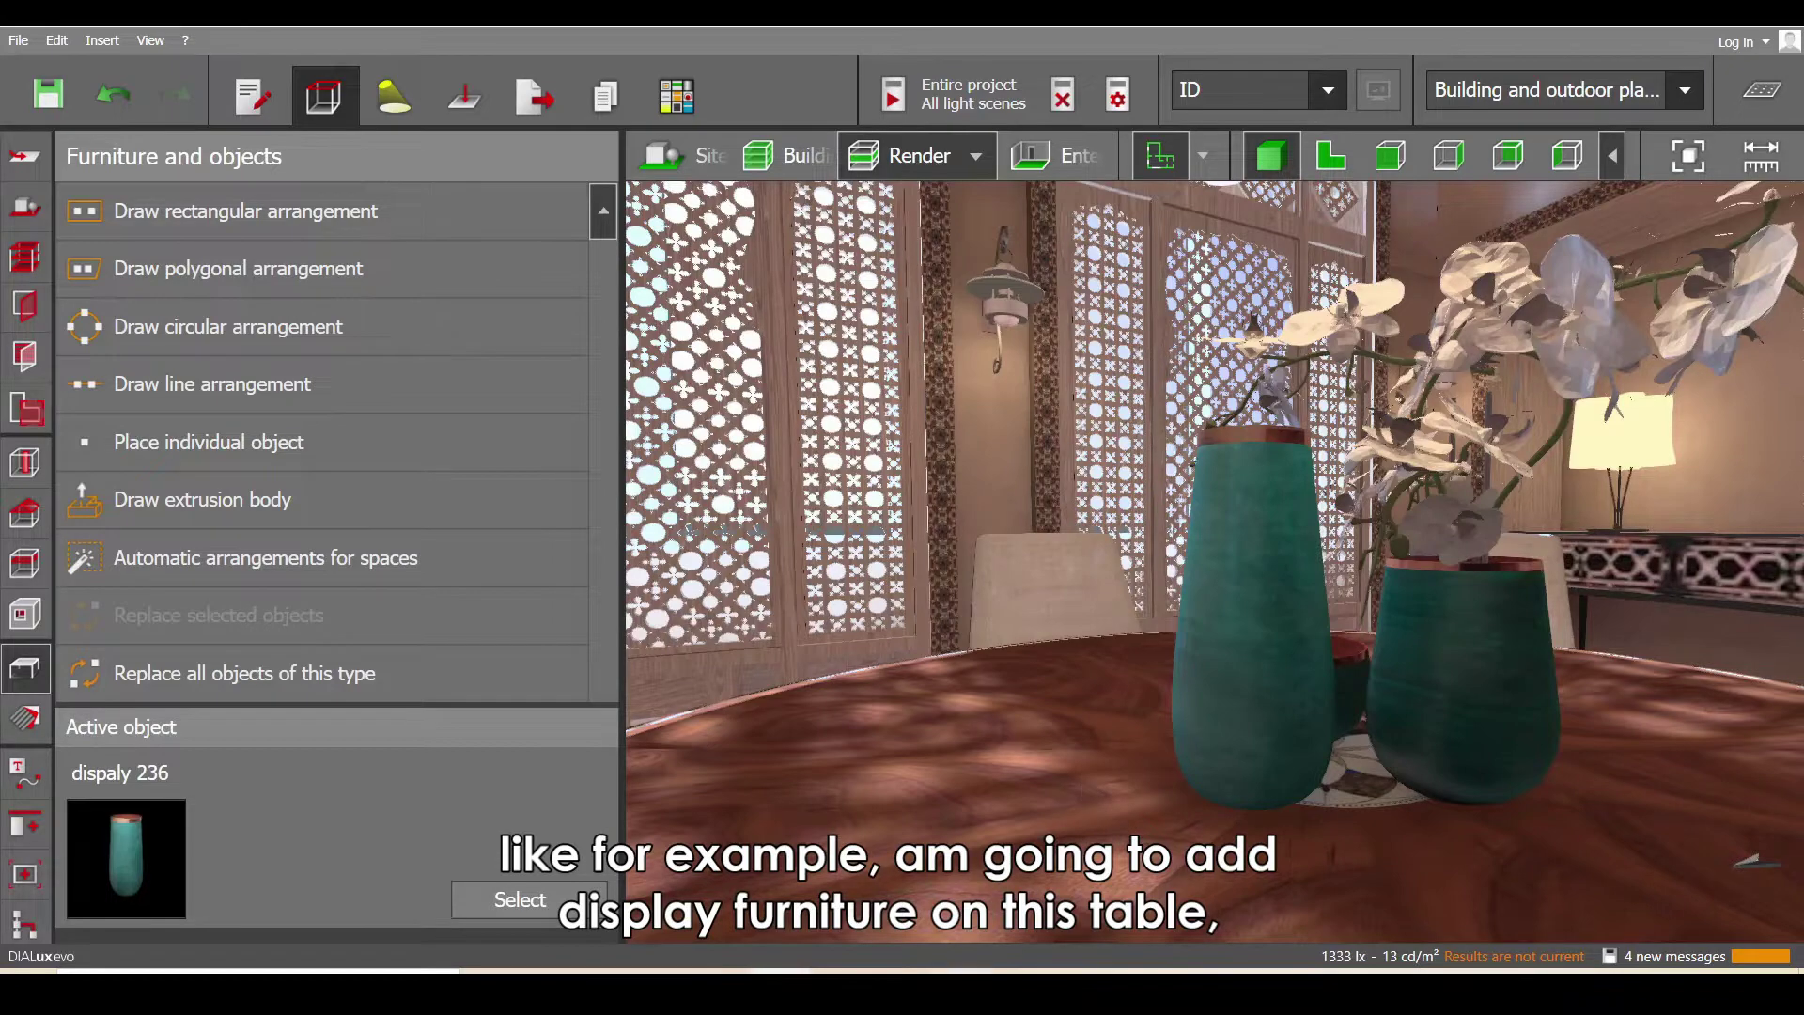
left_click(779, 972)
left_click_drag(439, 681, 1071, 792)
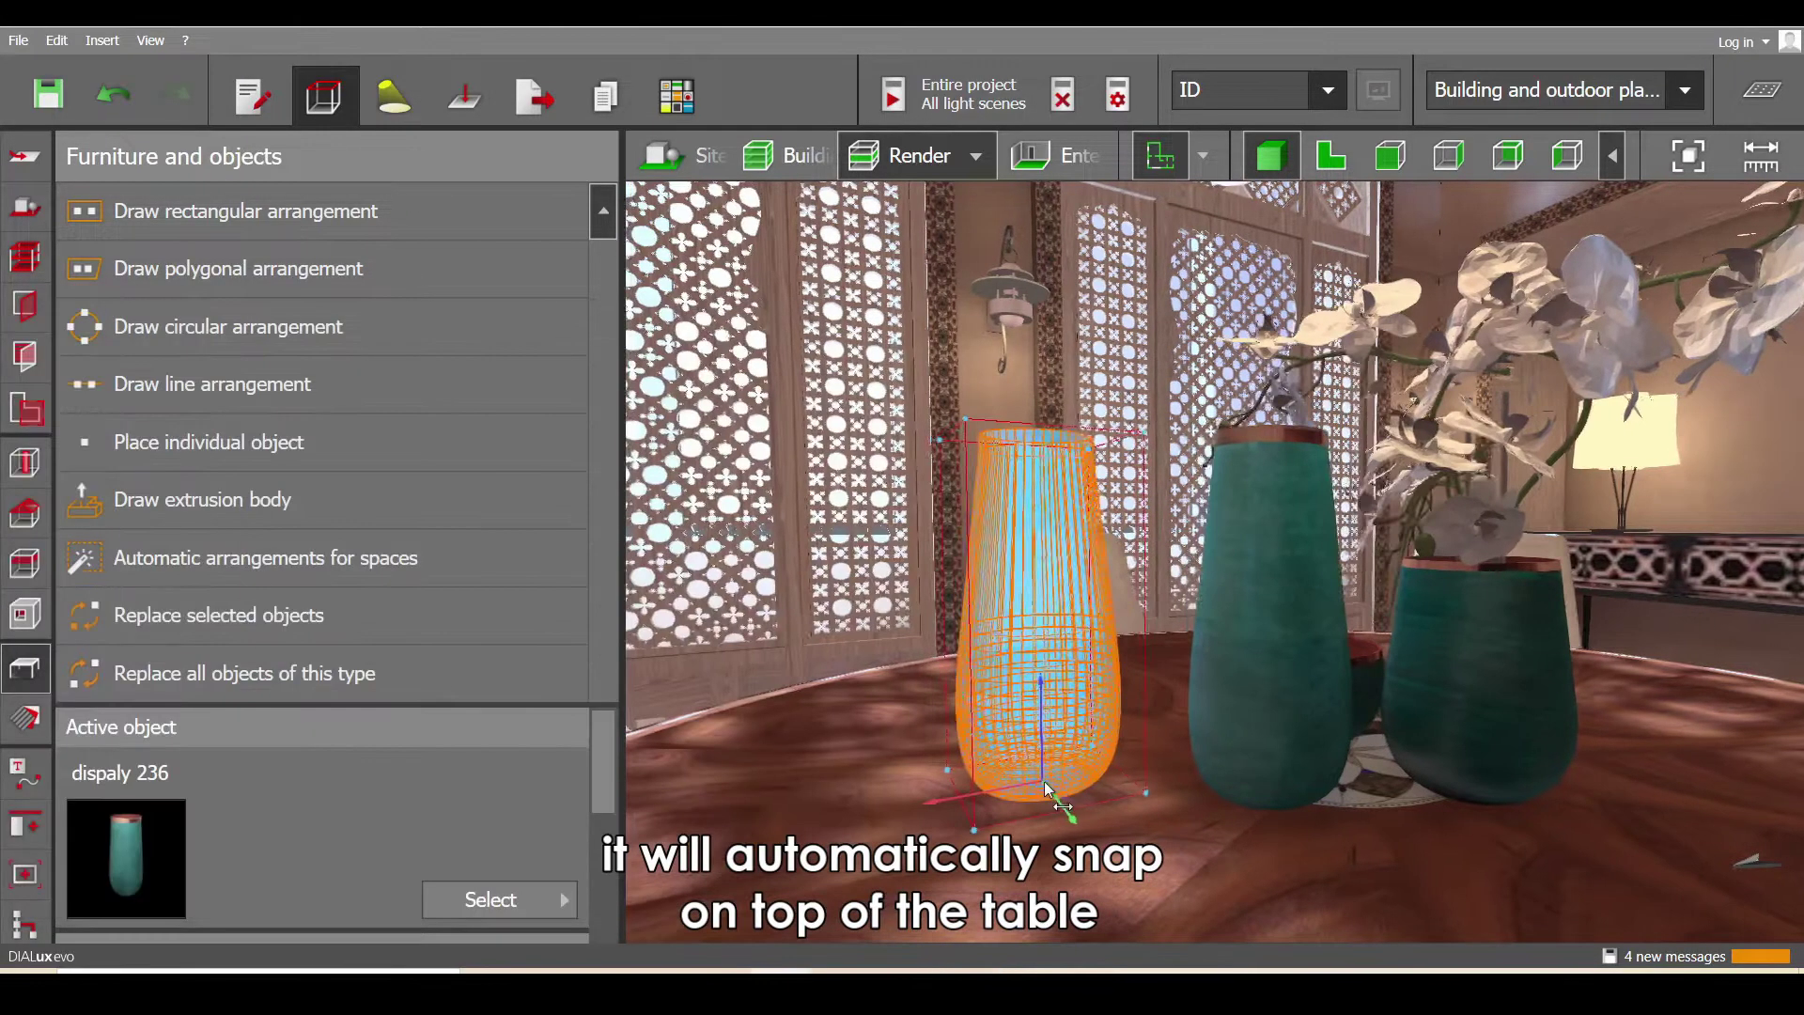
right_click_drag(1071, 792, 1038, 792)
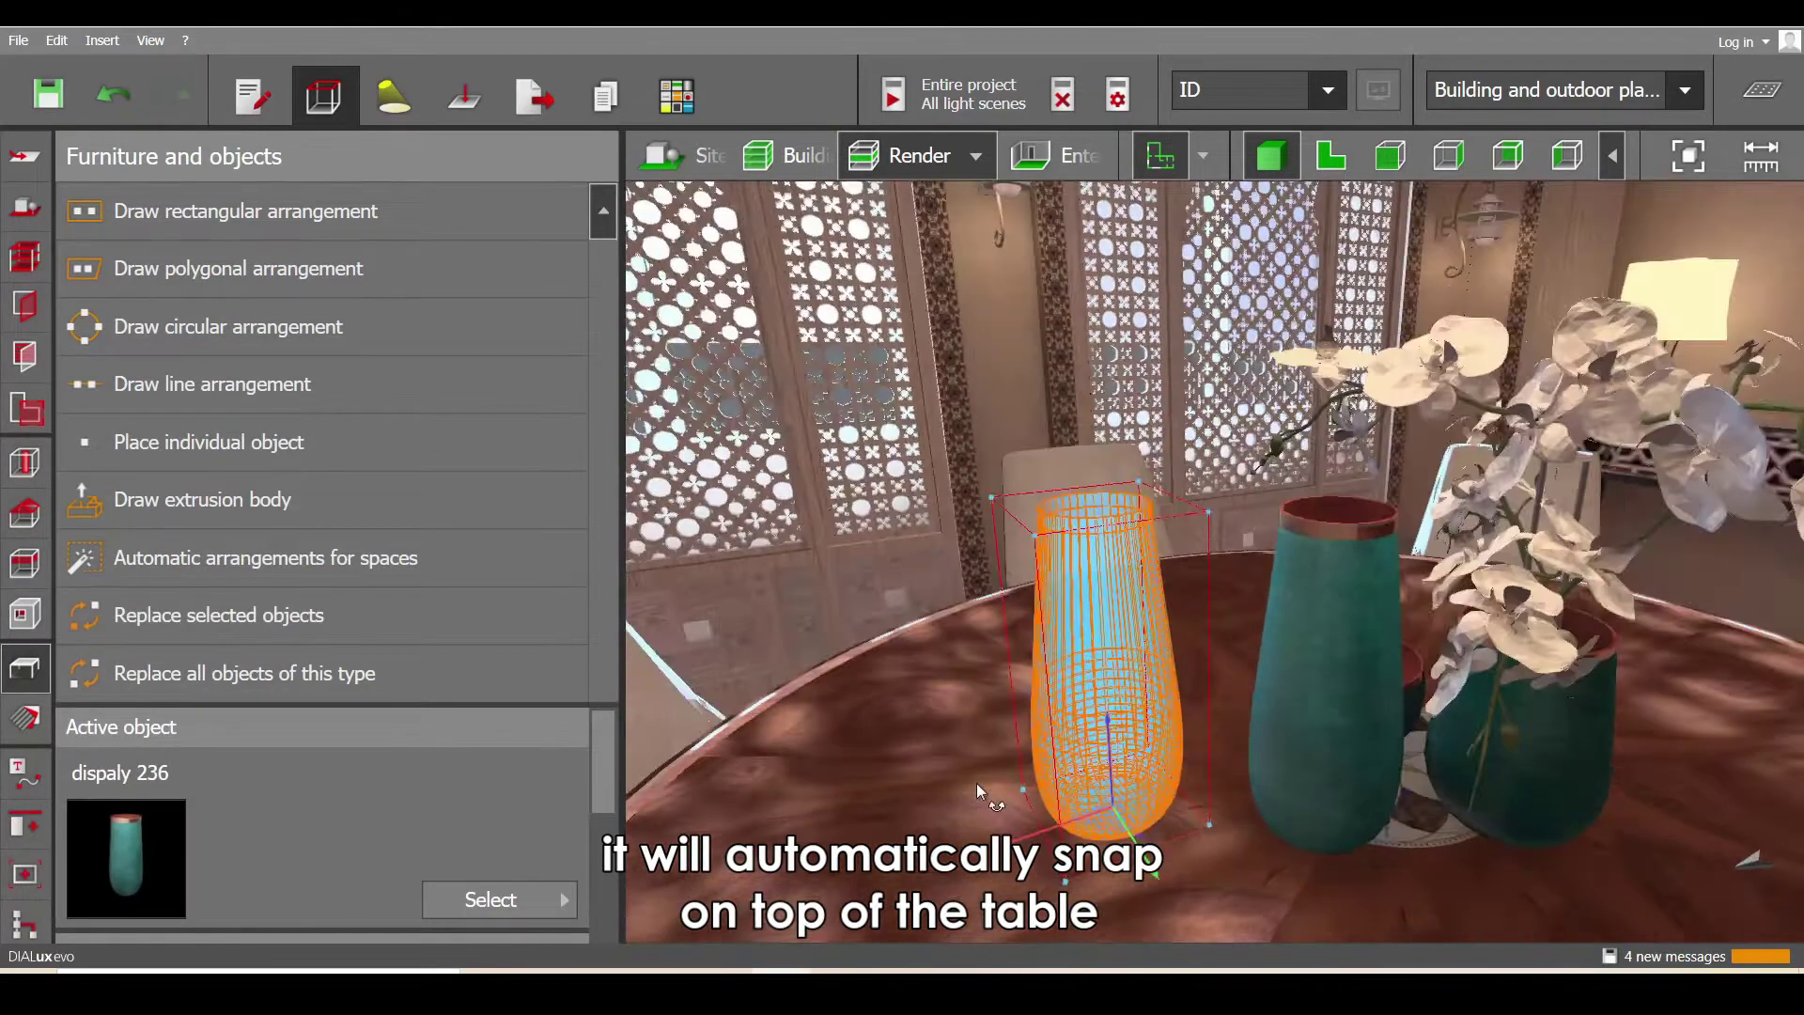
middle_click_drag(1037, 792, 1074, 745)
right_click_drag(1076, 747, 1069, 731)
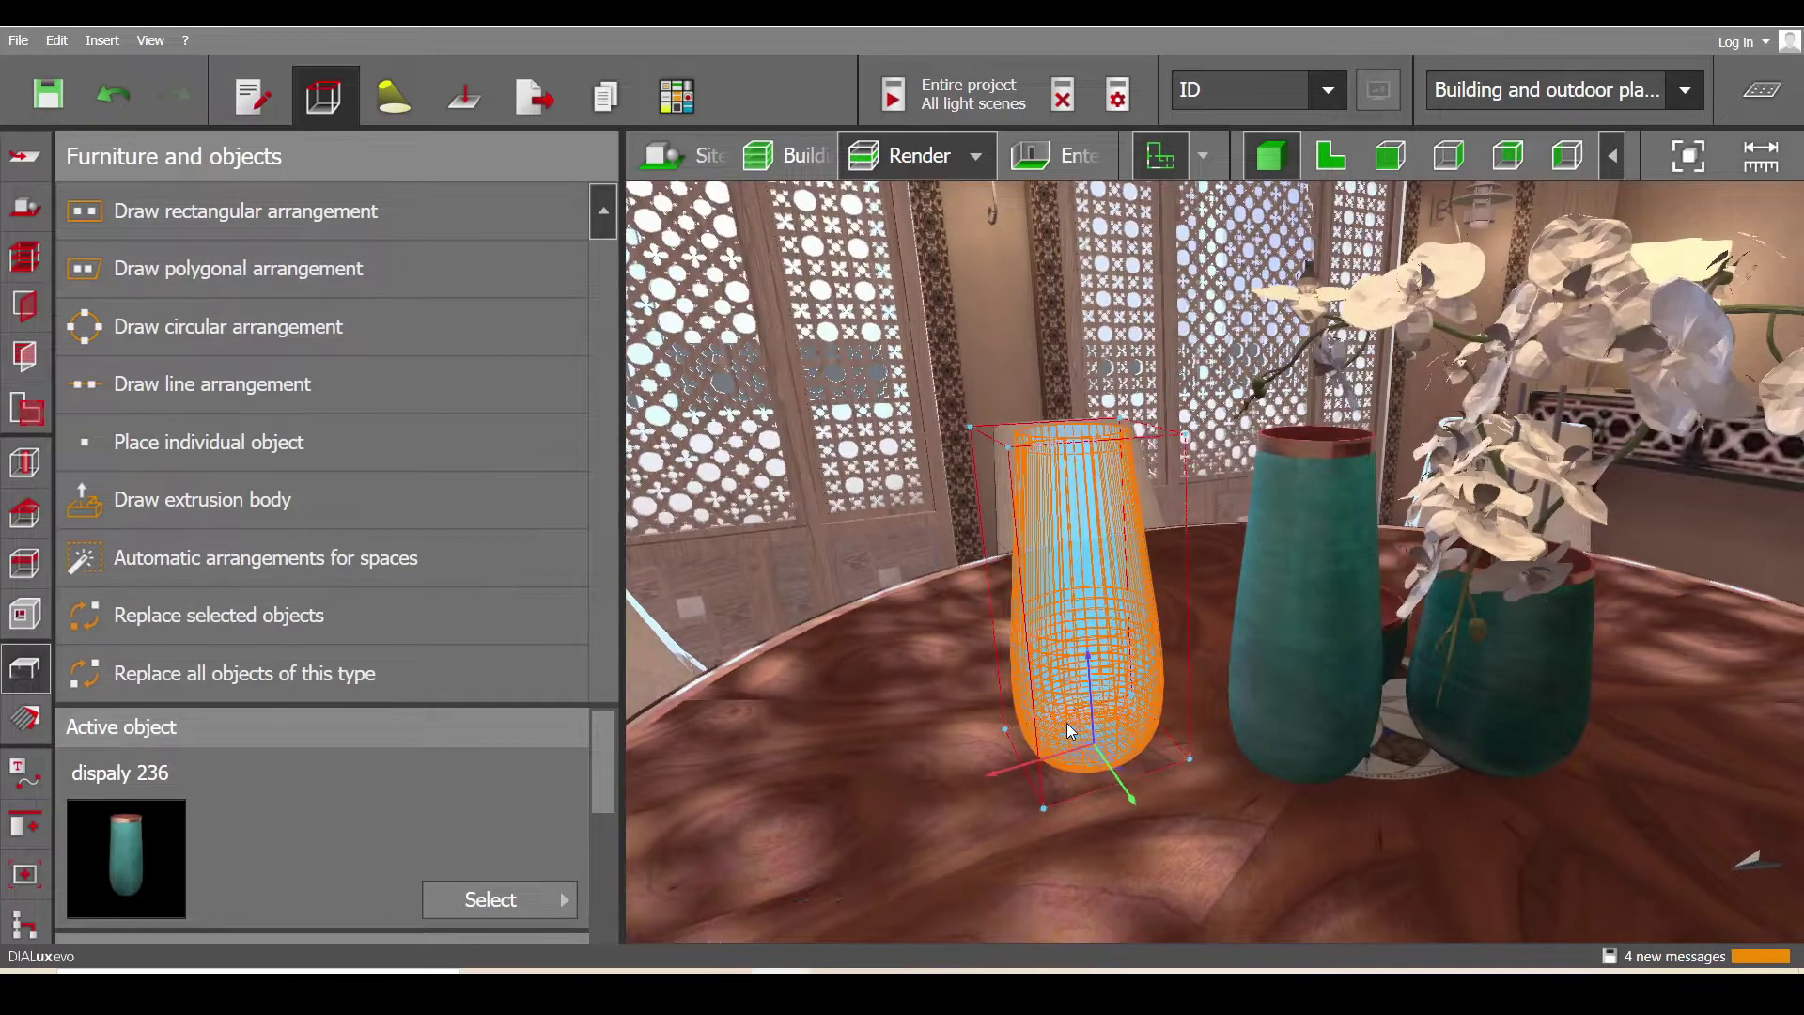
- Insert the luminaire file IGUZZINI SC99 Wall luminaires 12W.uld in plan view near the round table and set its Z position to 2 m
left_click(1332, 162)
left_click(945, 975)
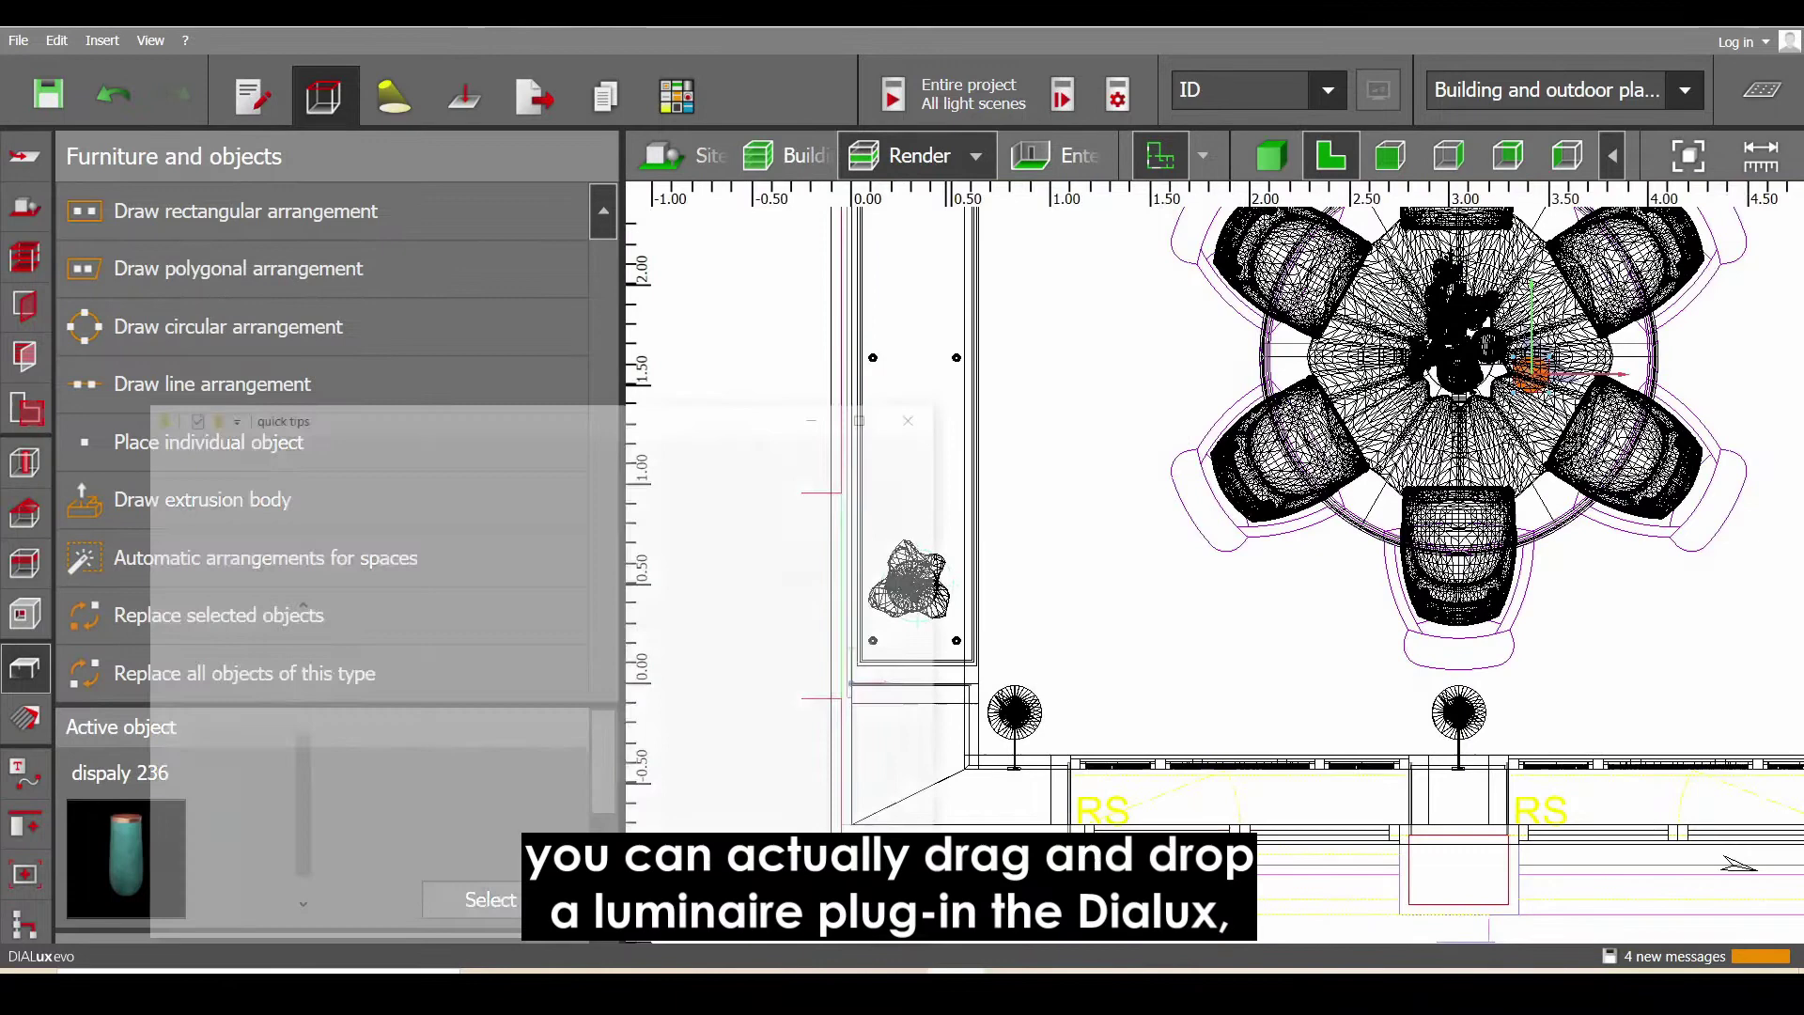
left_click_drag(1172, 620, 1175, 616)
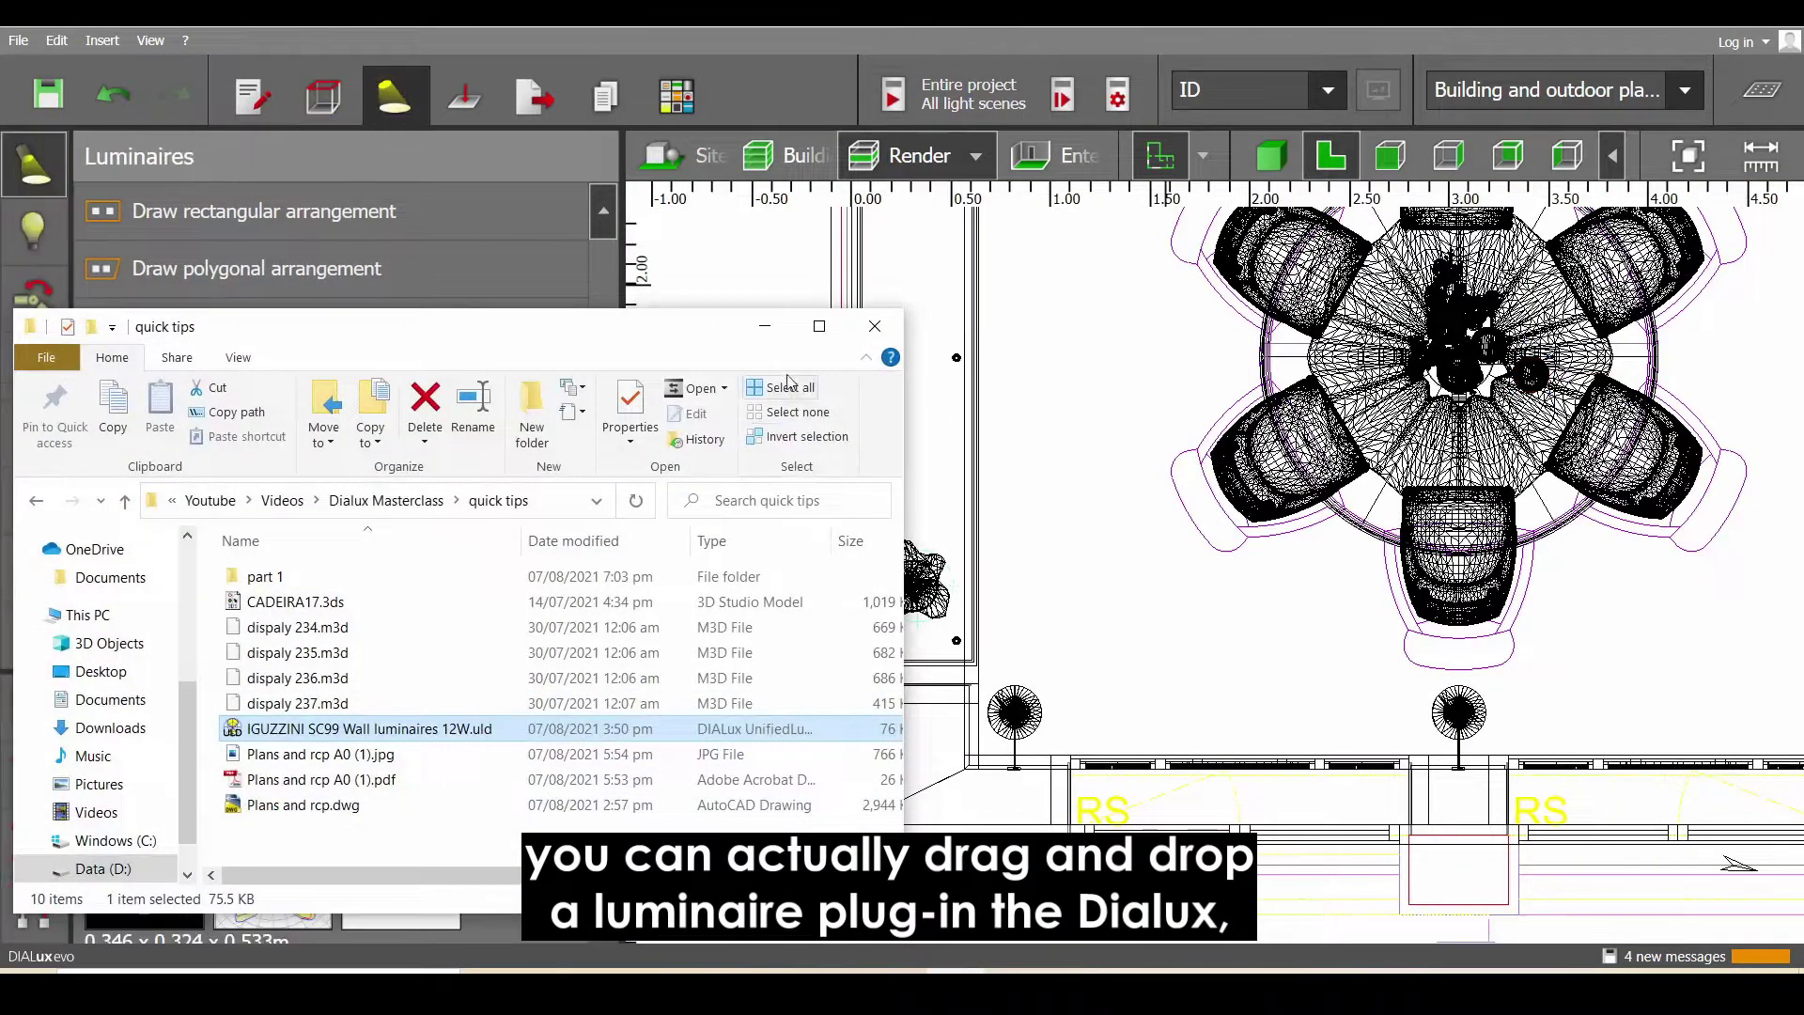
left_click_drag(603, 738, 603, 805)
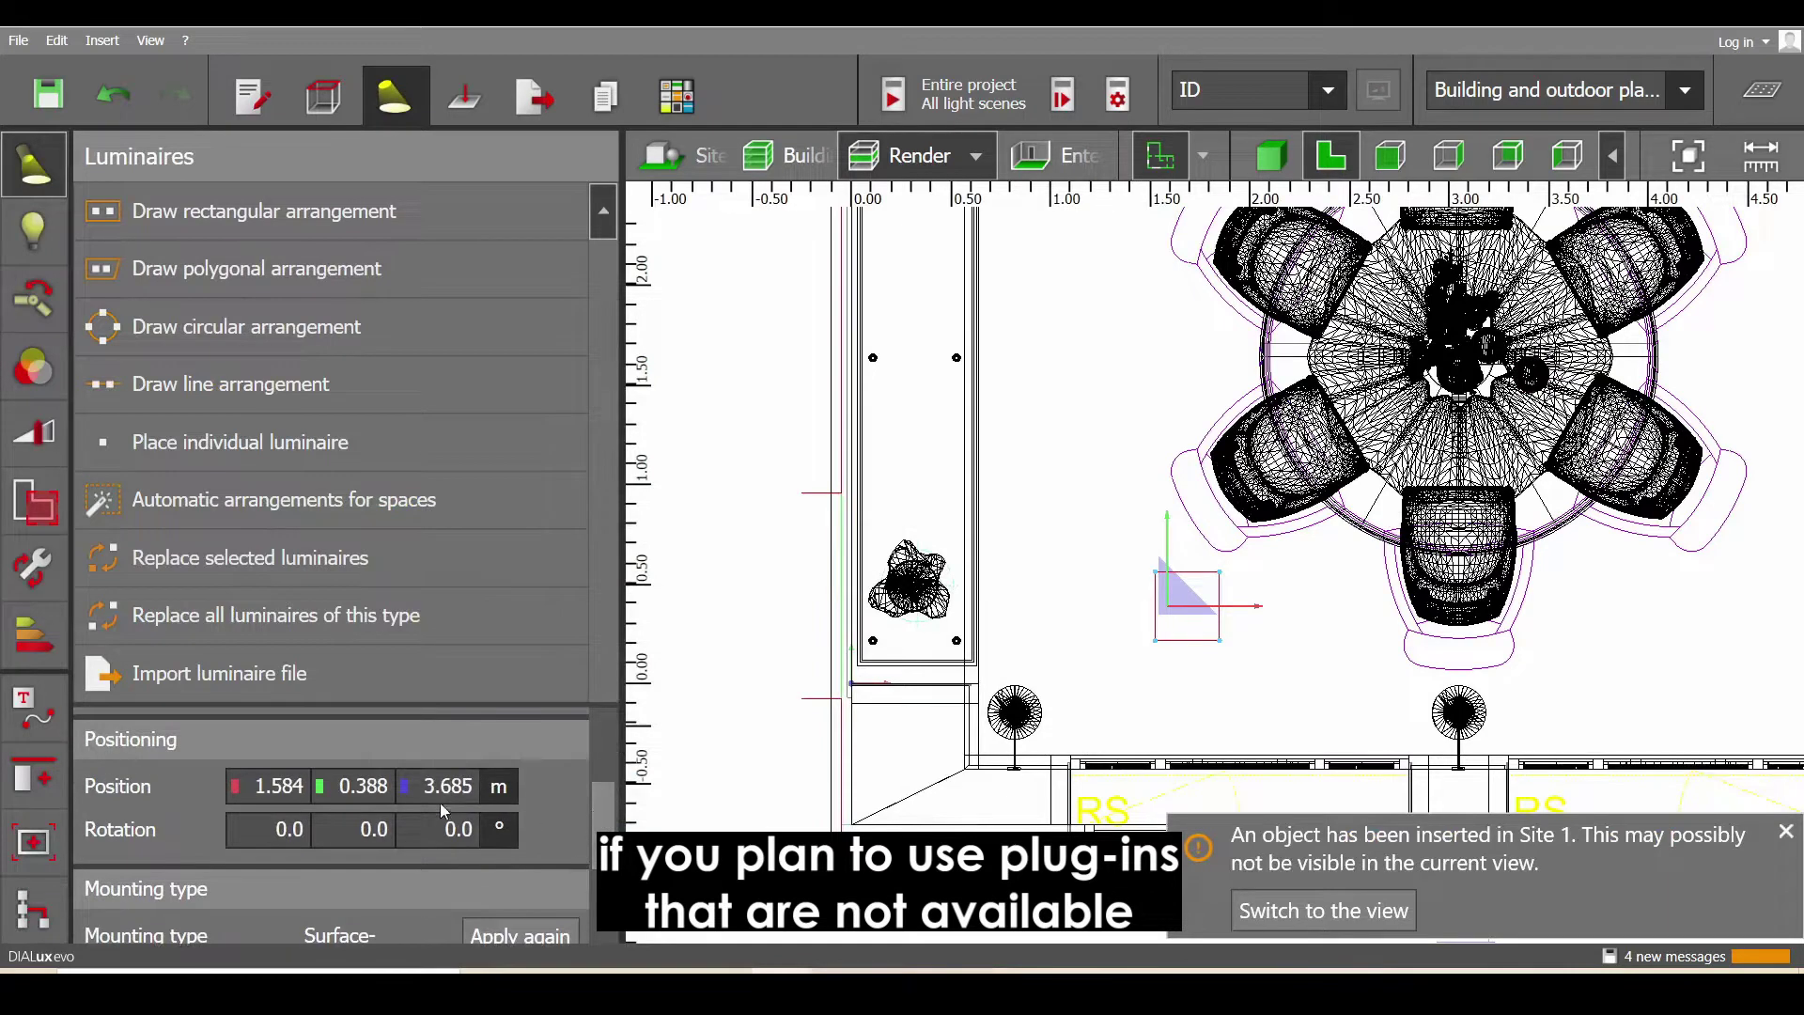
type("2")
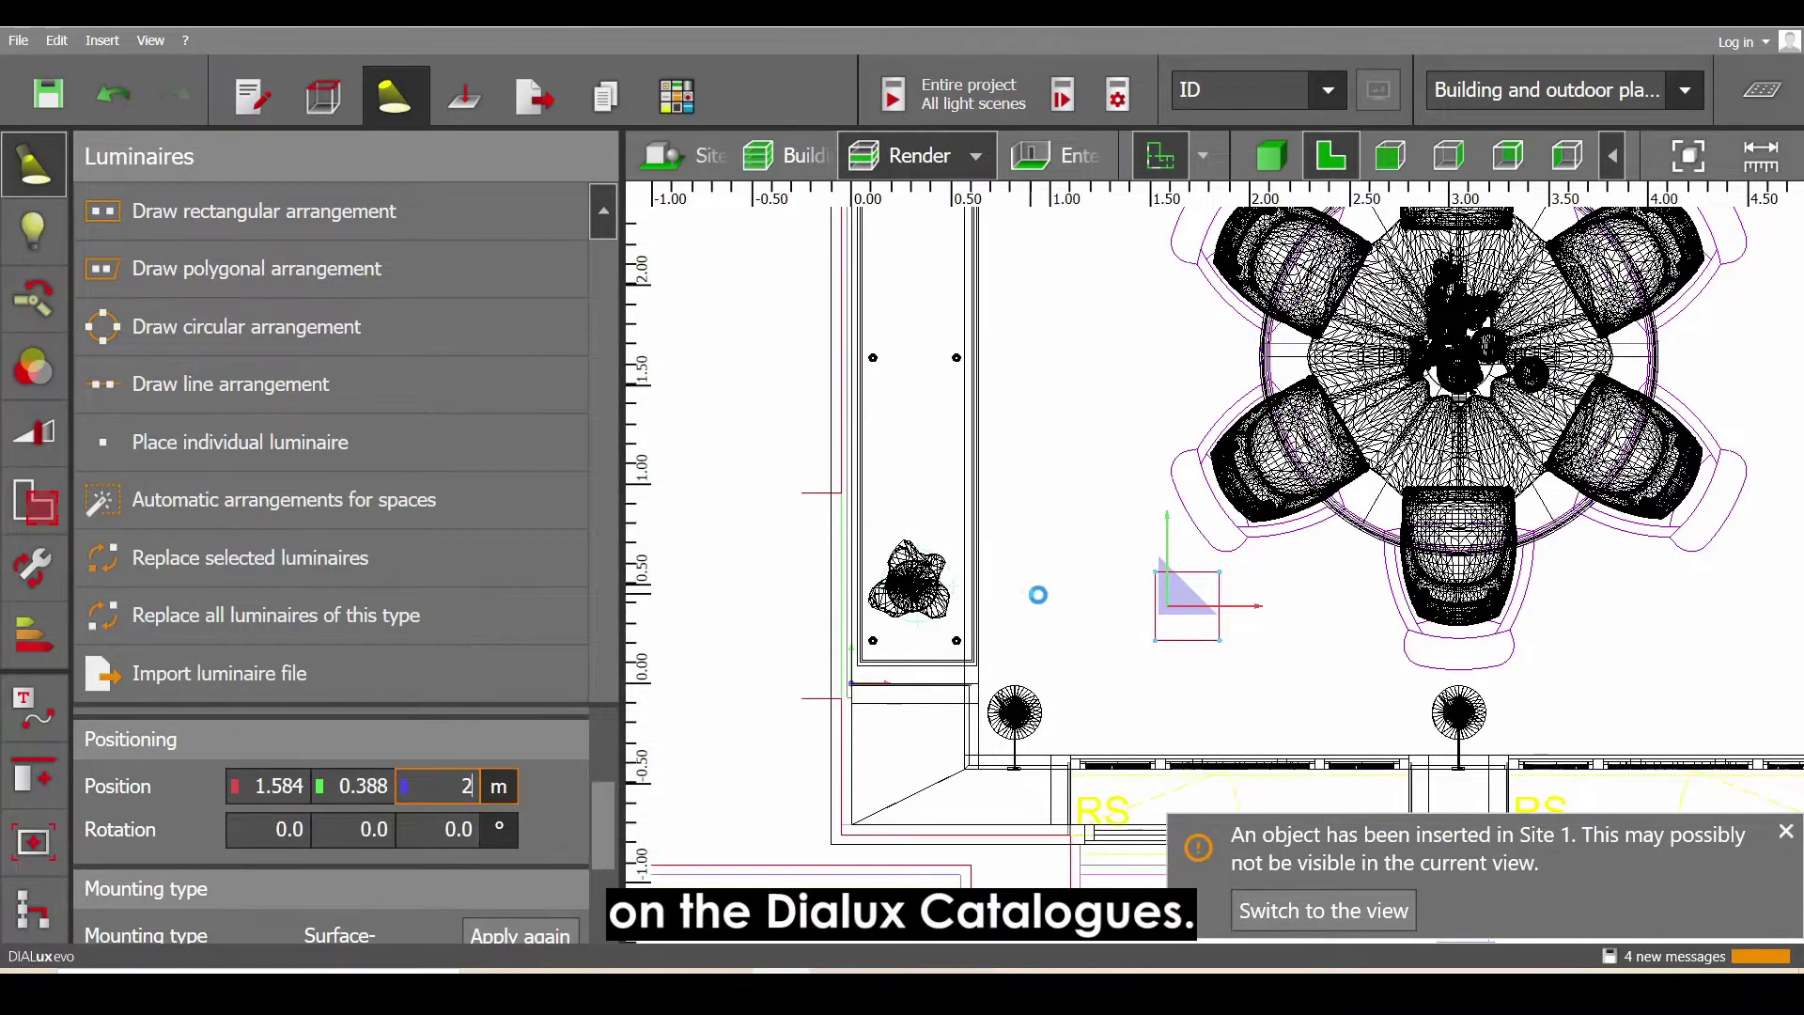
key("Return")
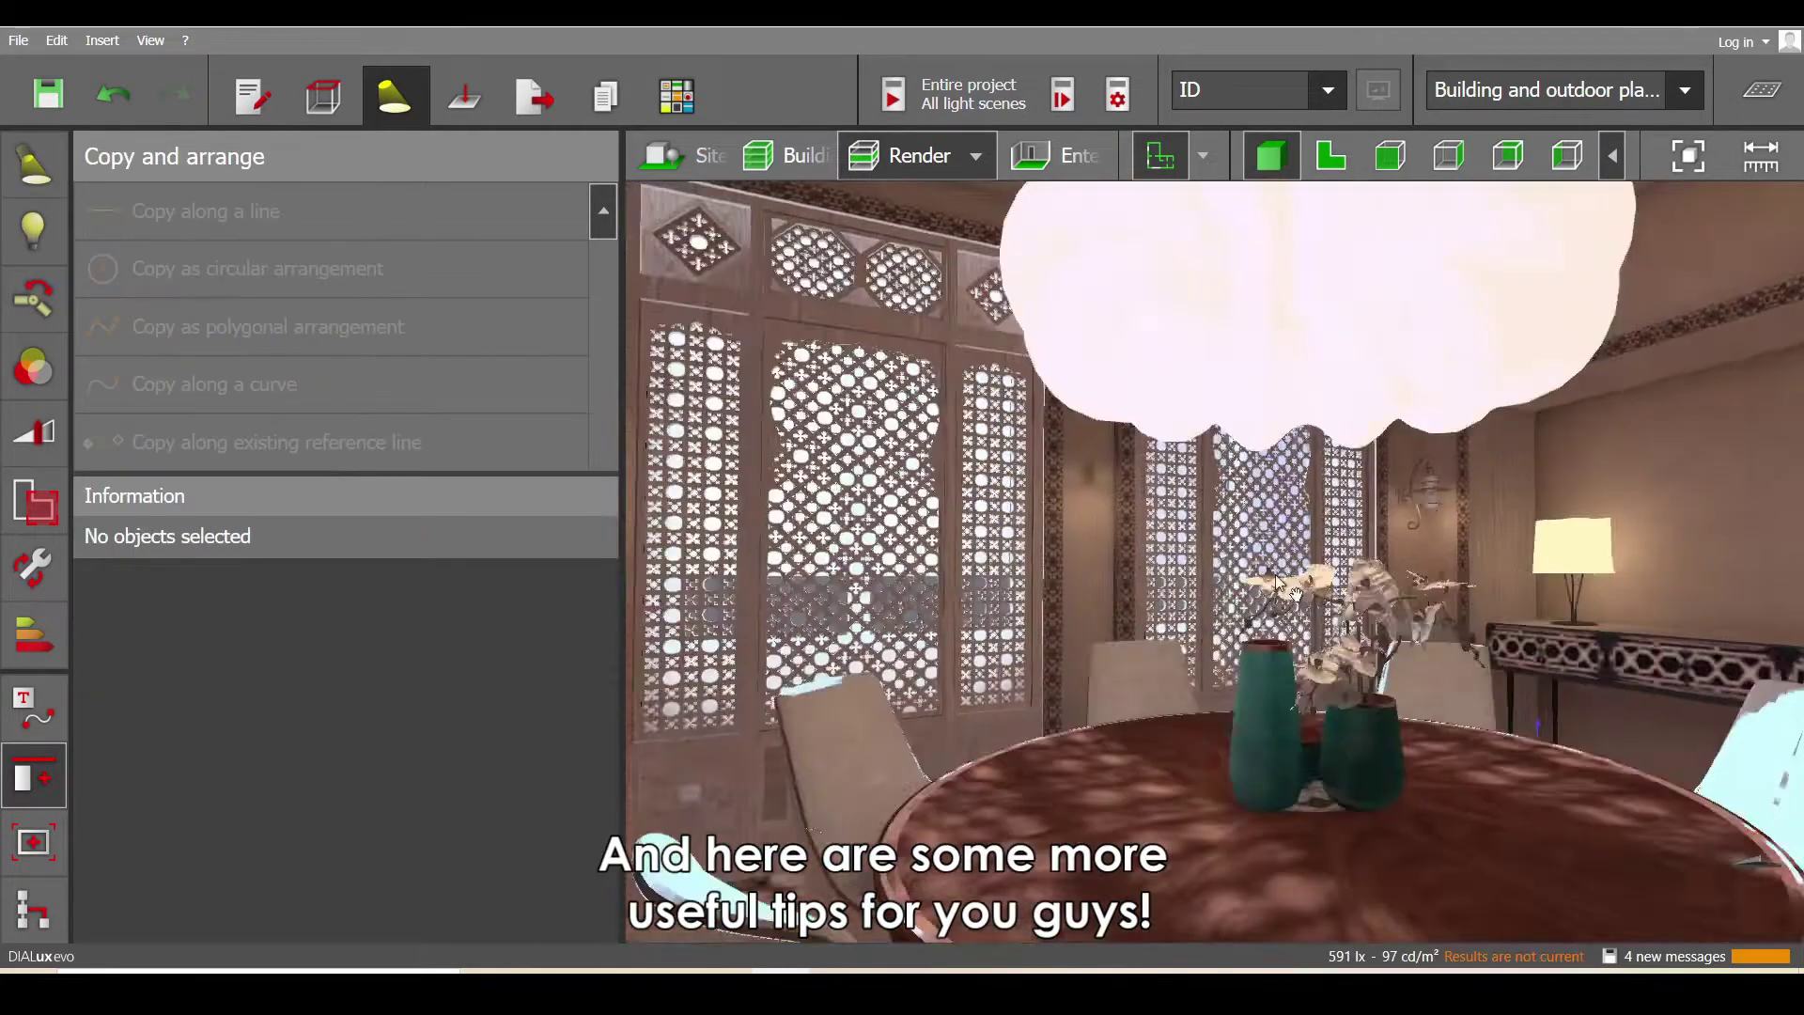
- Examine which part of the wall lantern is a luminaire and which is a furniture object by selecting each in turn
scroll(1361, 593, "up", 5)
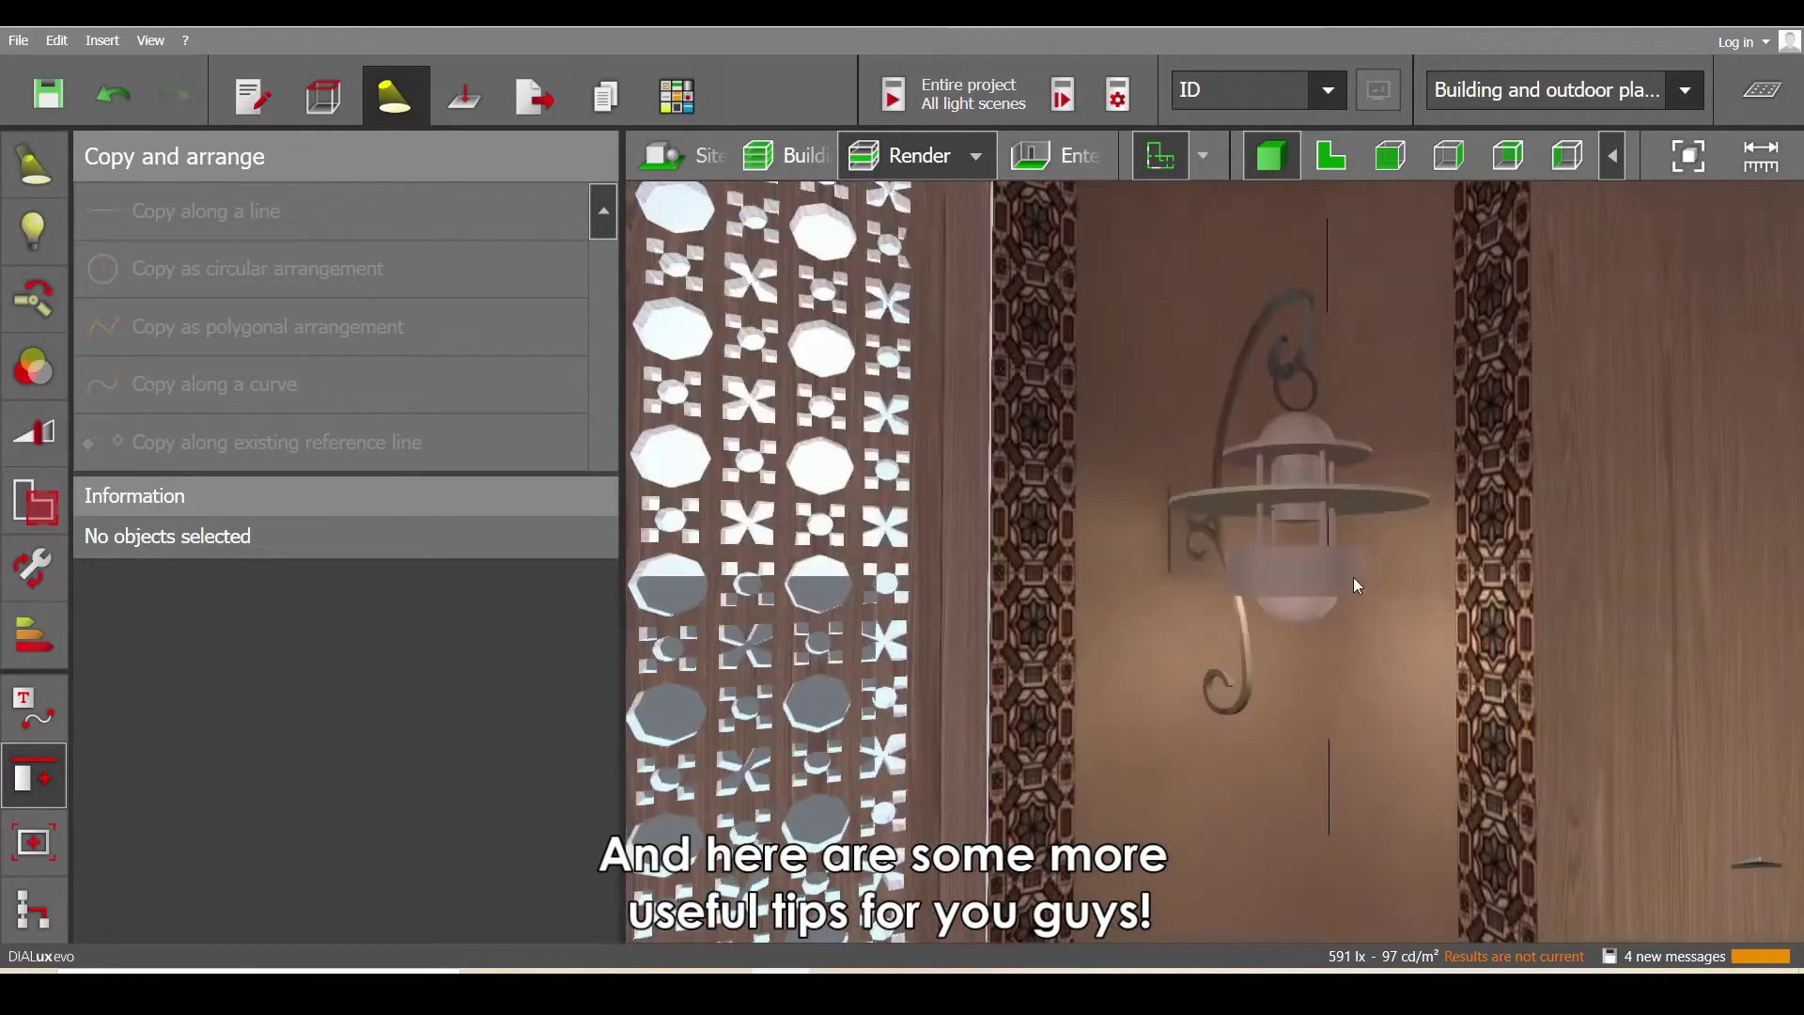
left_click(1325, 598)
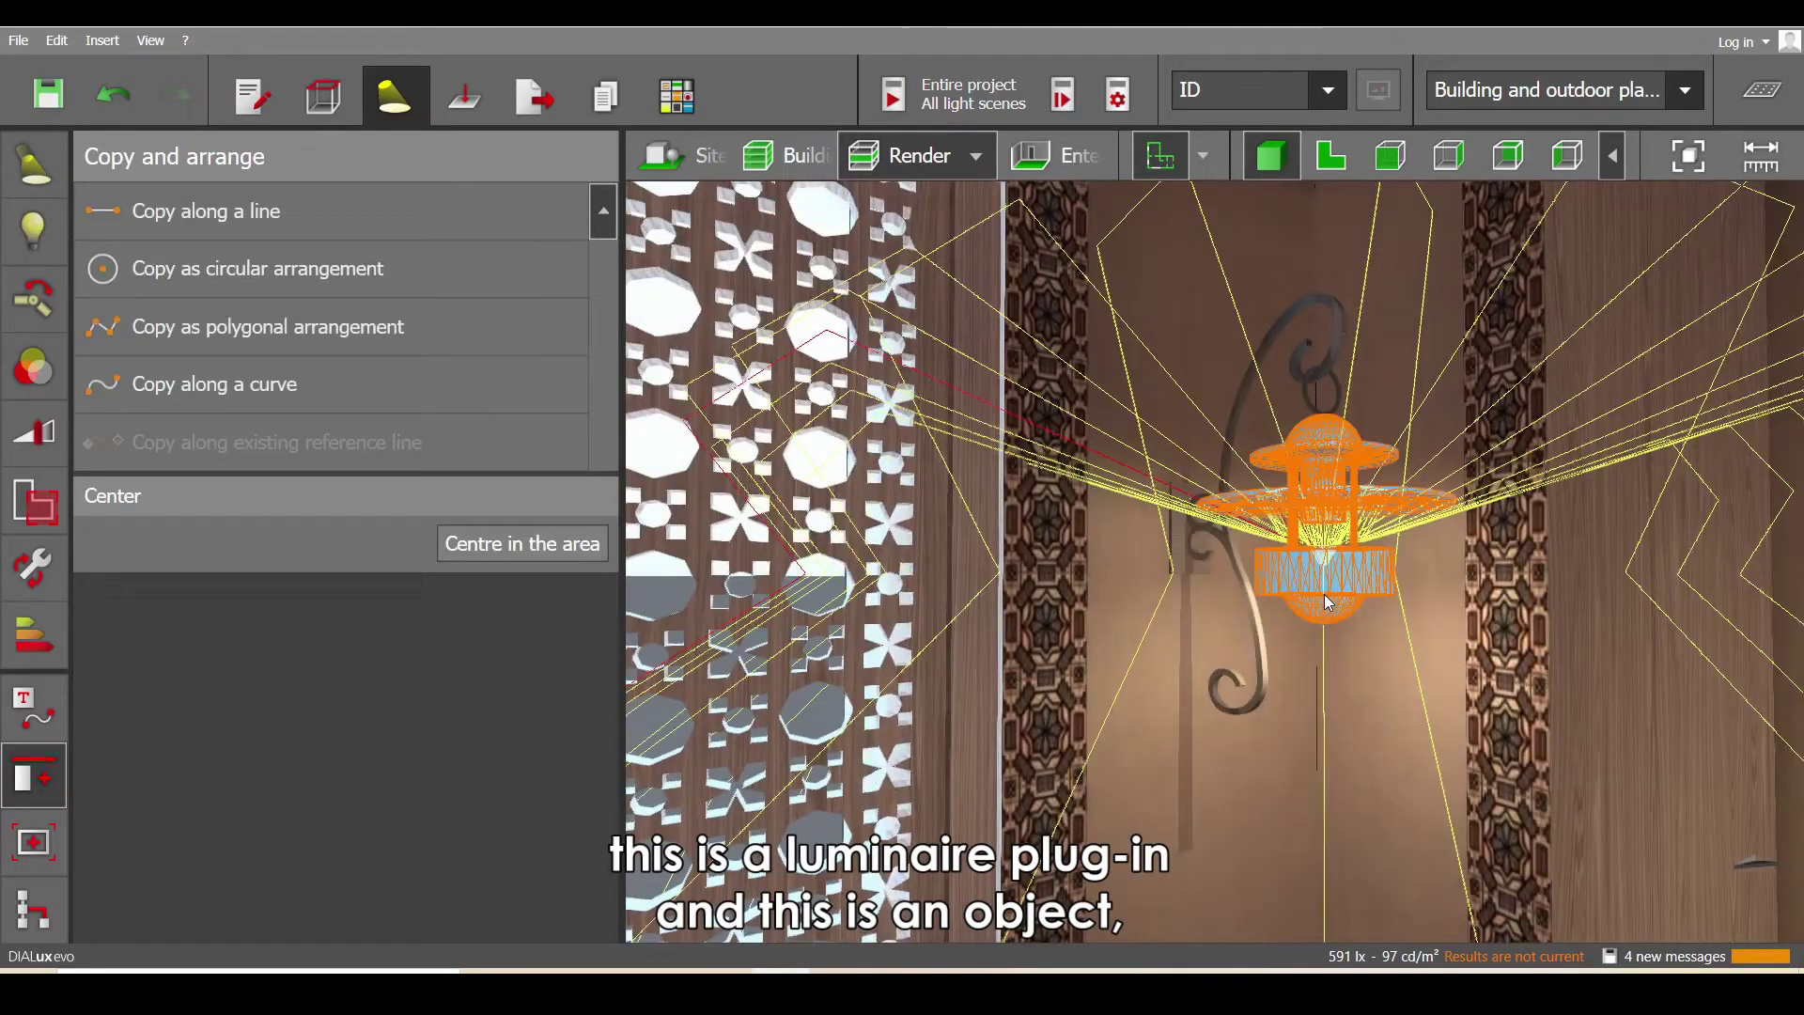
left_click(1333, 351)
scroll(1330, 407, "down", 5)
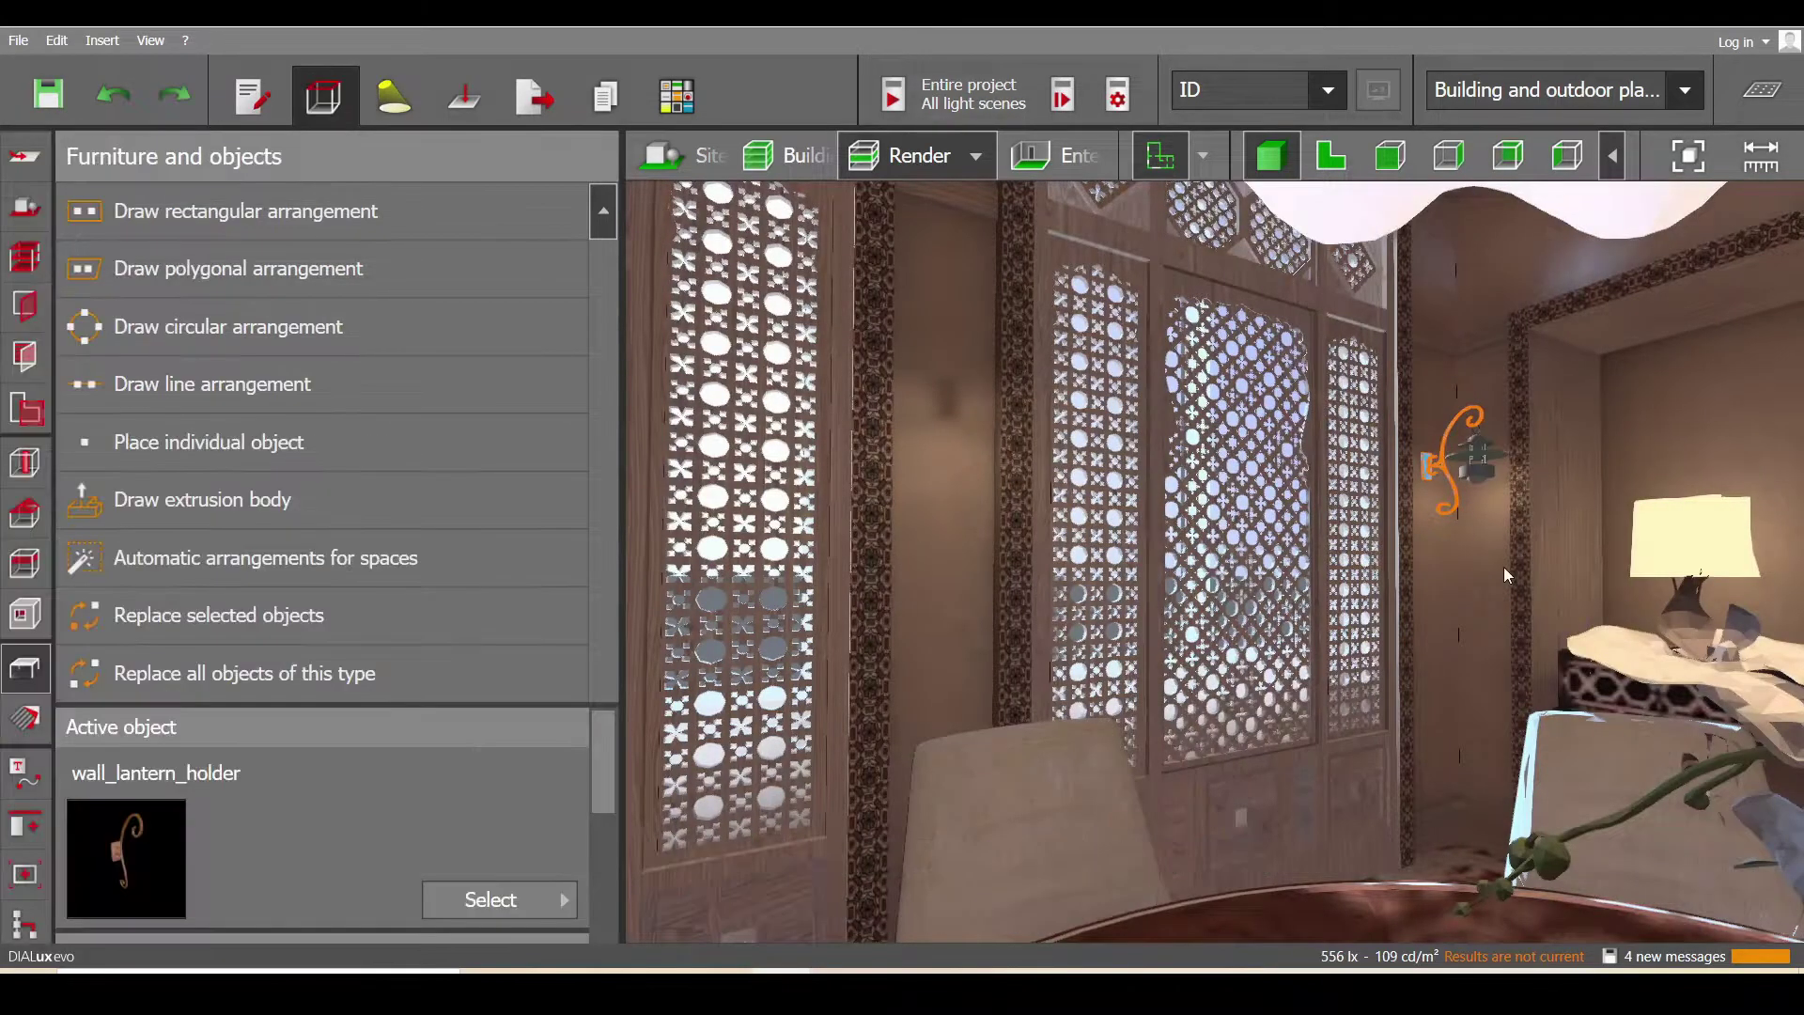
- Select the wall lantern luminaire together with its wall_lantern_holder object in light planning mode and duplicate both by copy and paste
scroll(1423, 414, "up", 6)
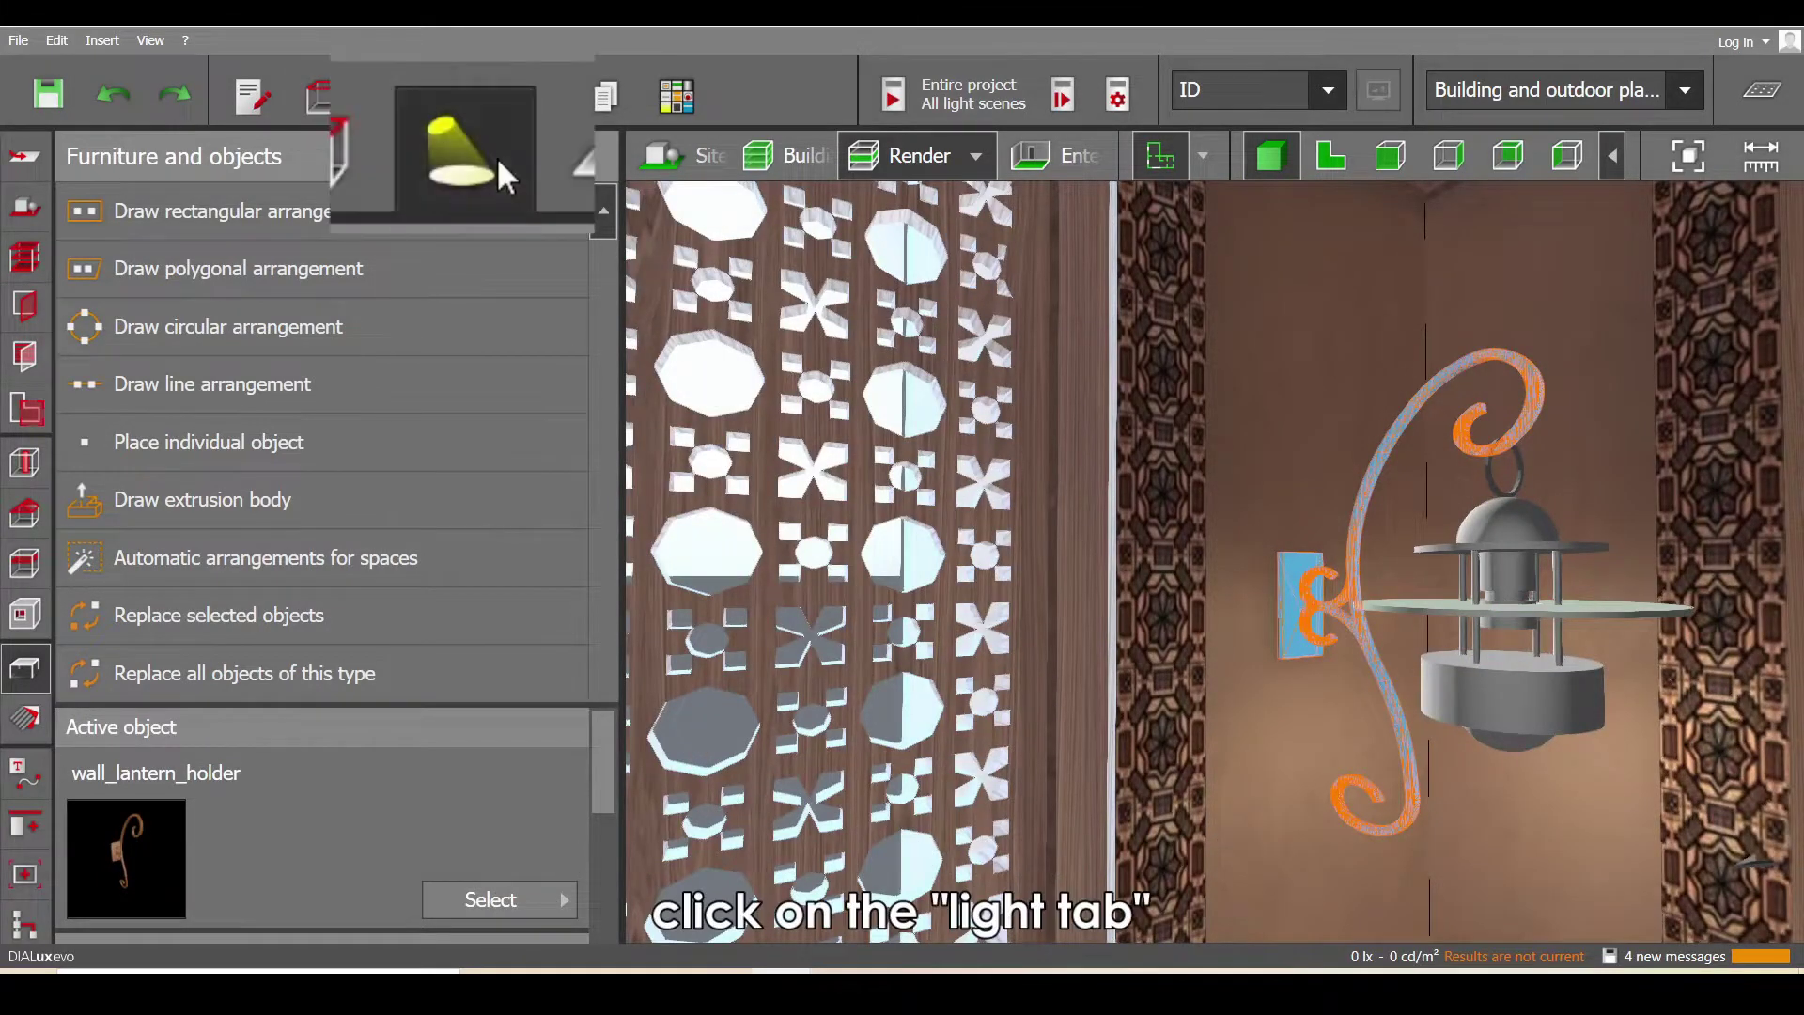
left_click(394, 94)
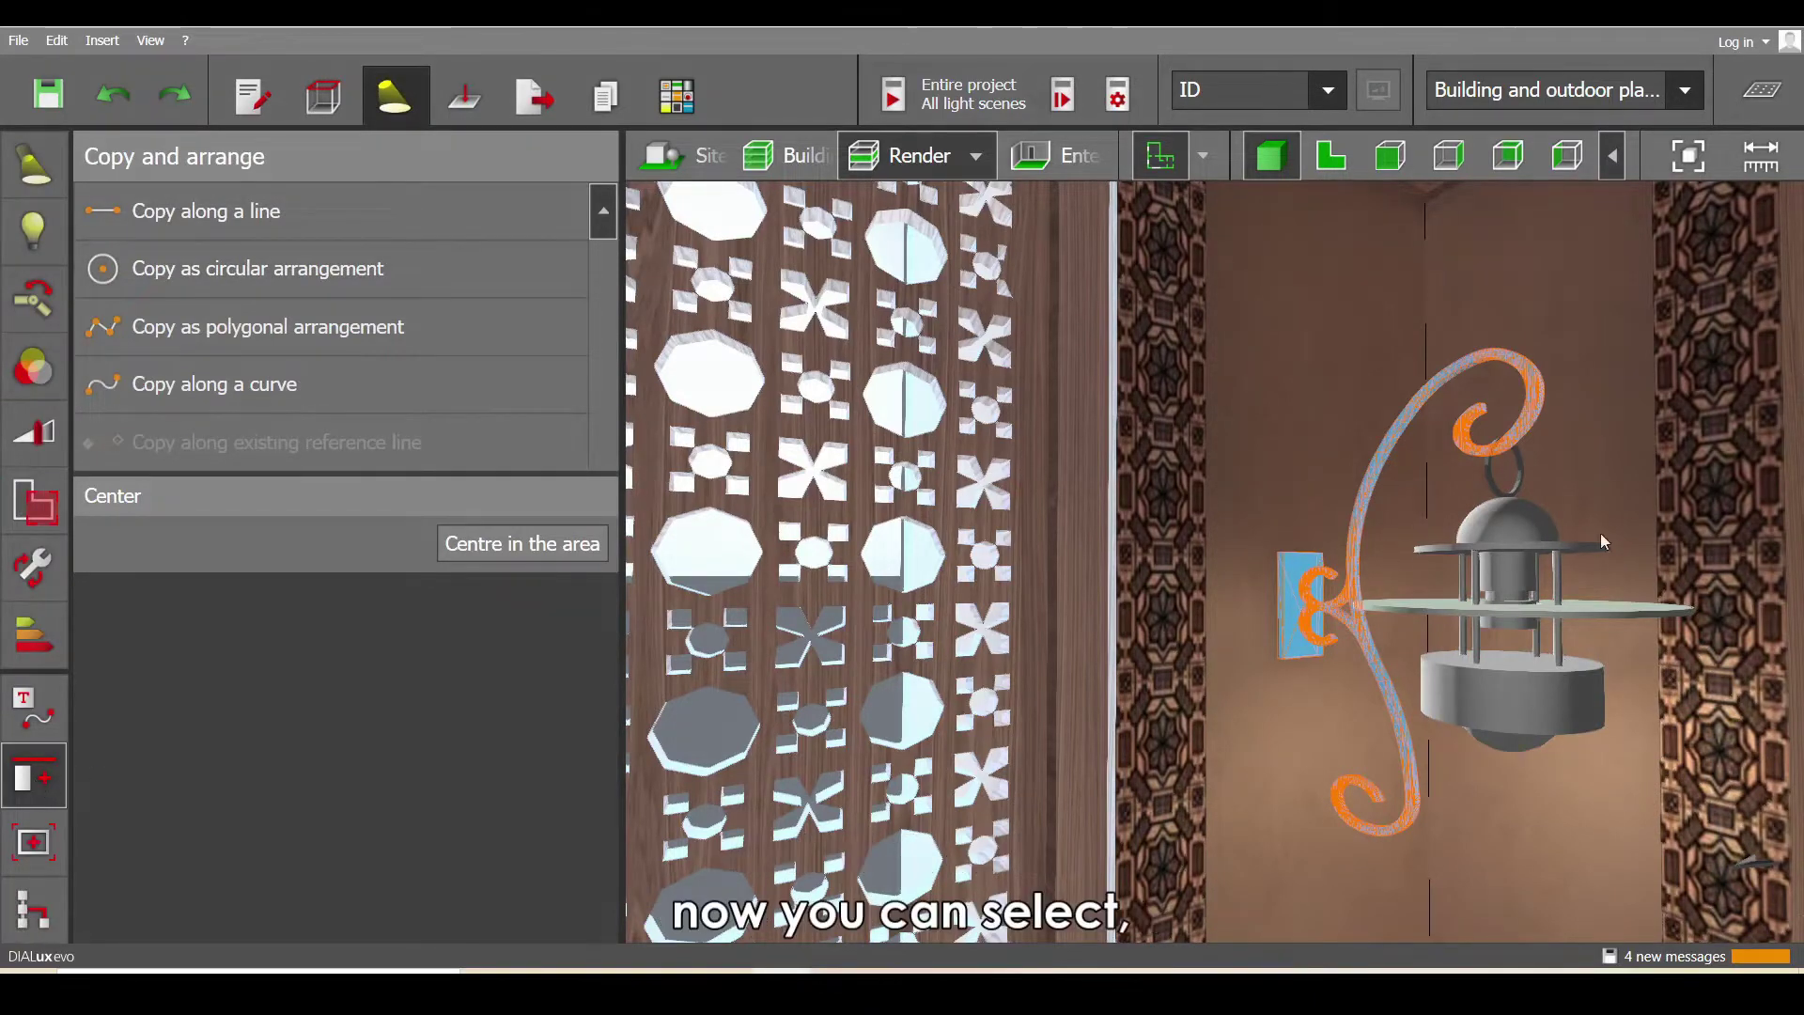
scroll(1599, 532, "up", 3)
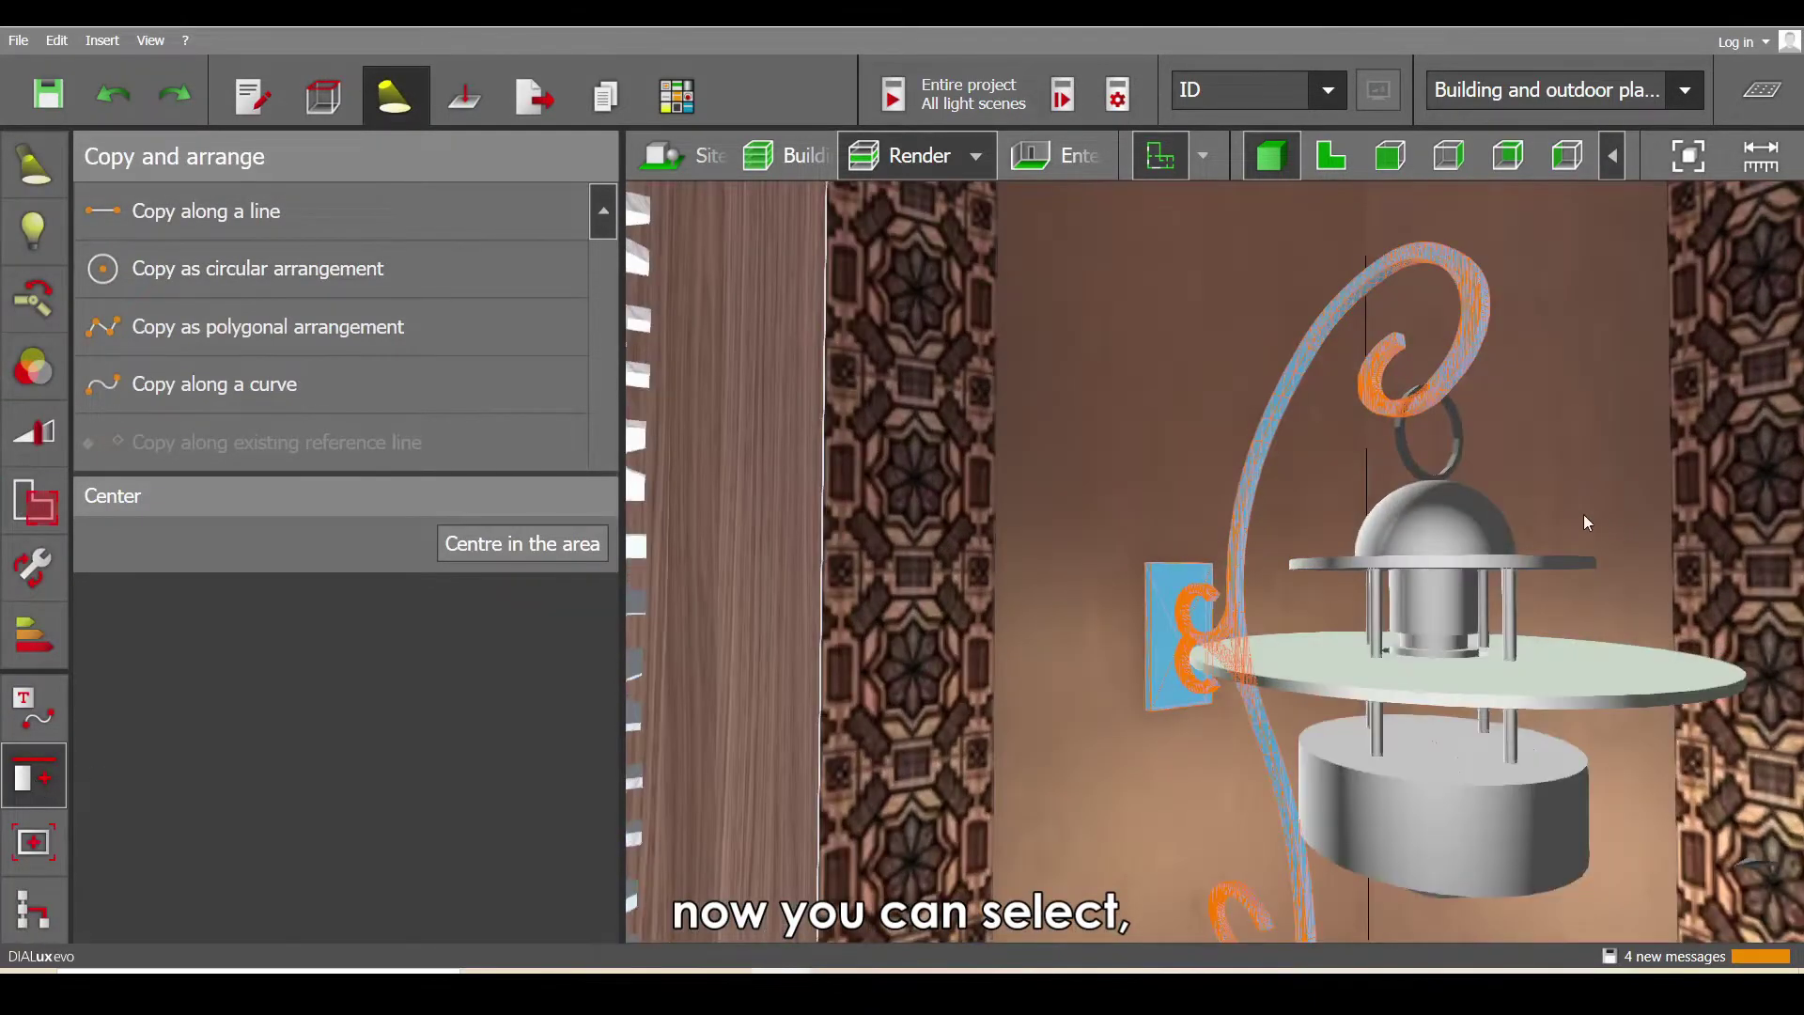
left_click(1443, 543)
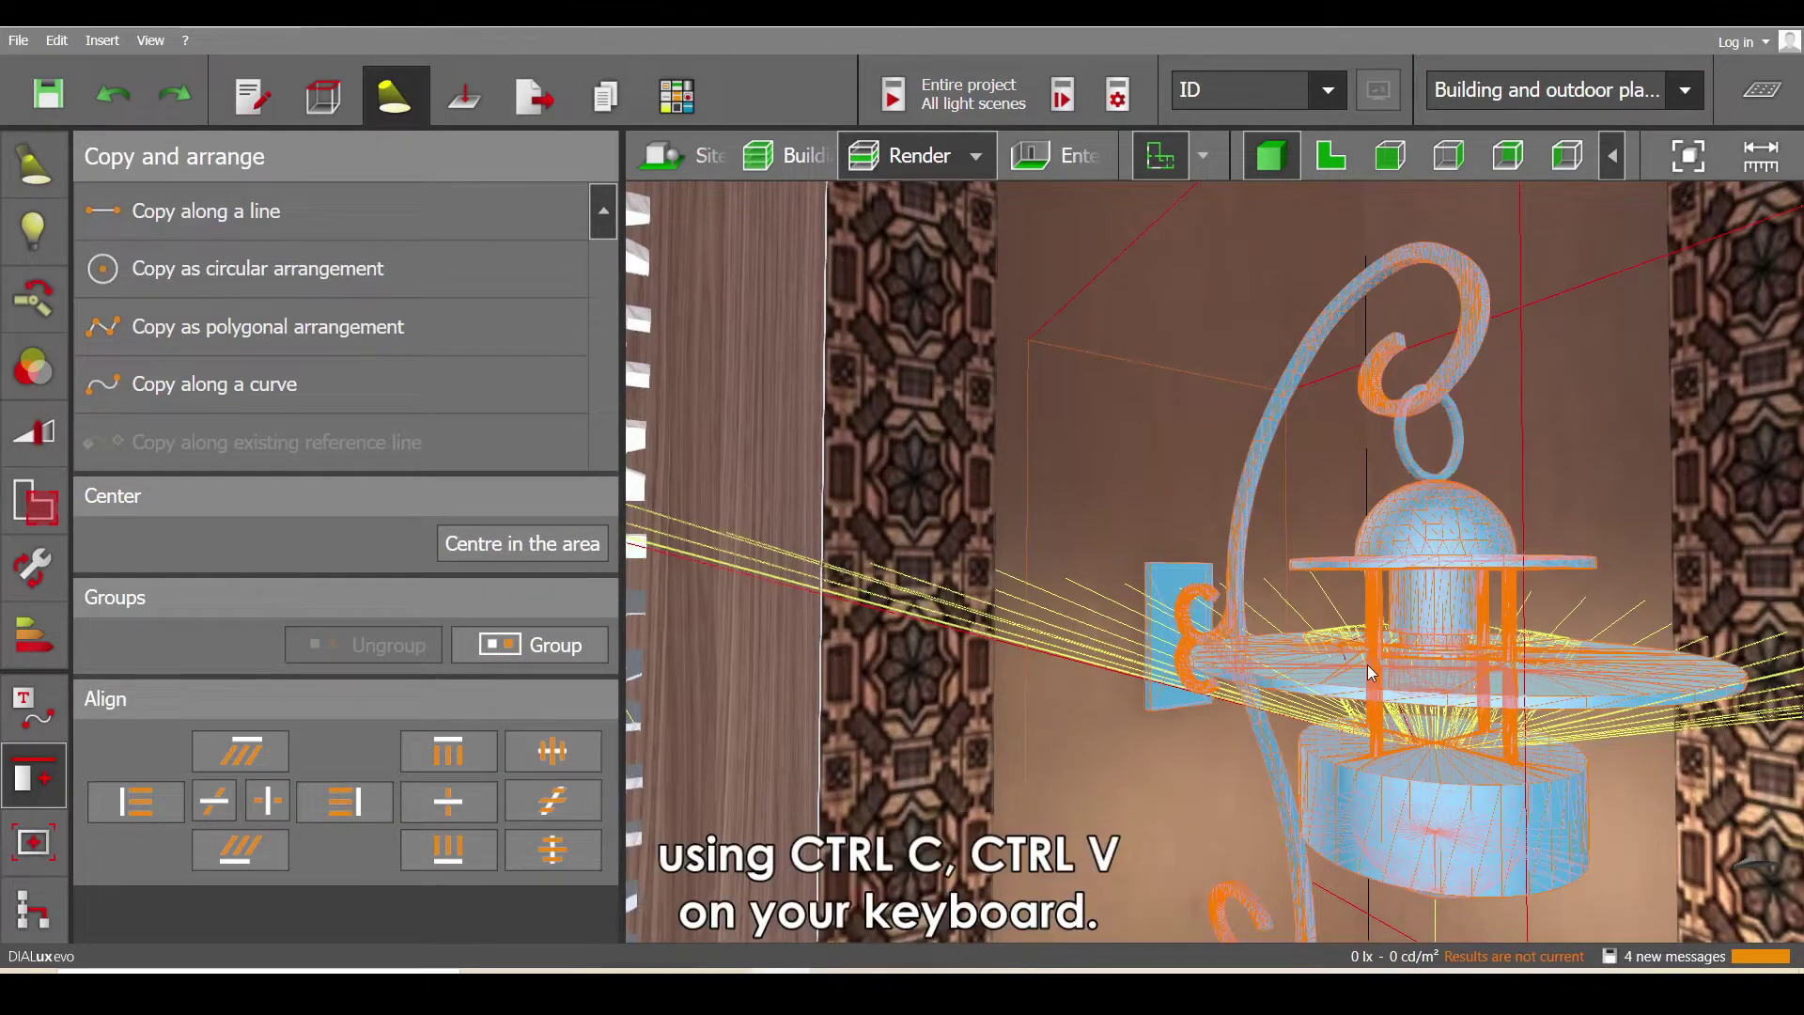
key("ctrl+c")
key("ctrl+v")
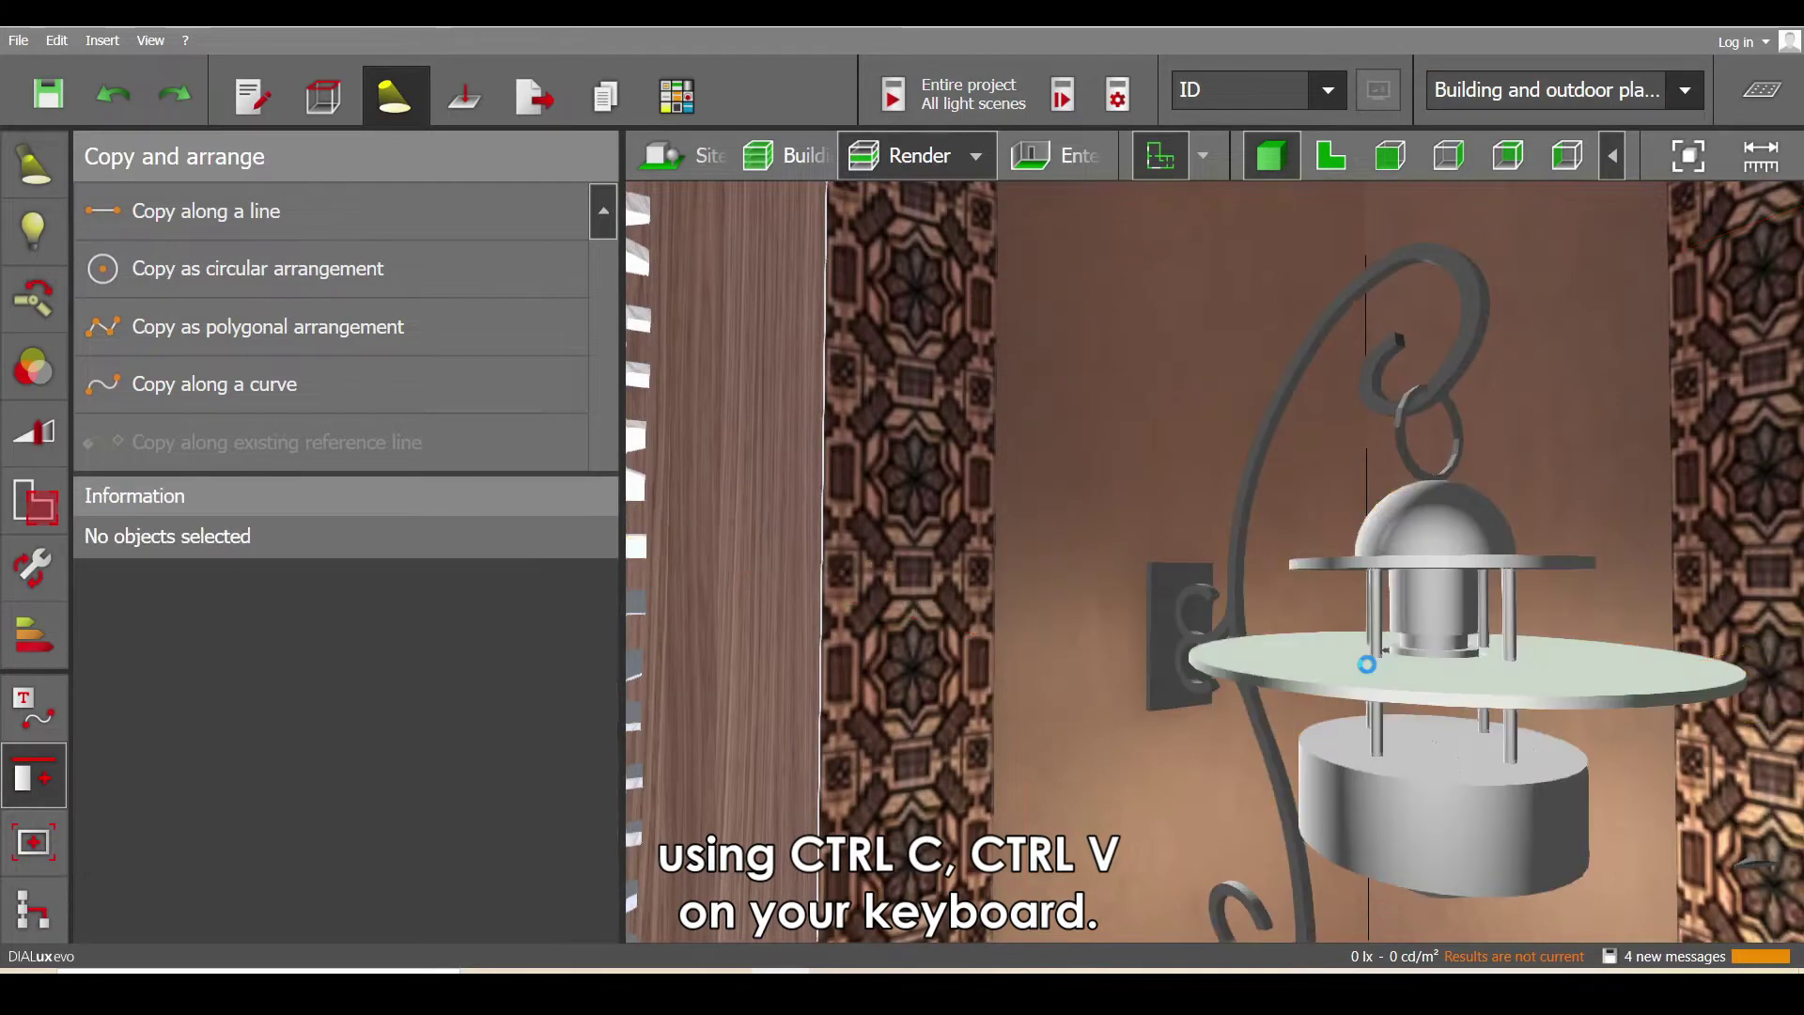
- Move the duplicated wall lantern and holder in plan view along the X axis only, onto the middle column between the two windows
left_click(1331, 155)
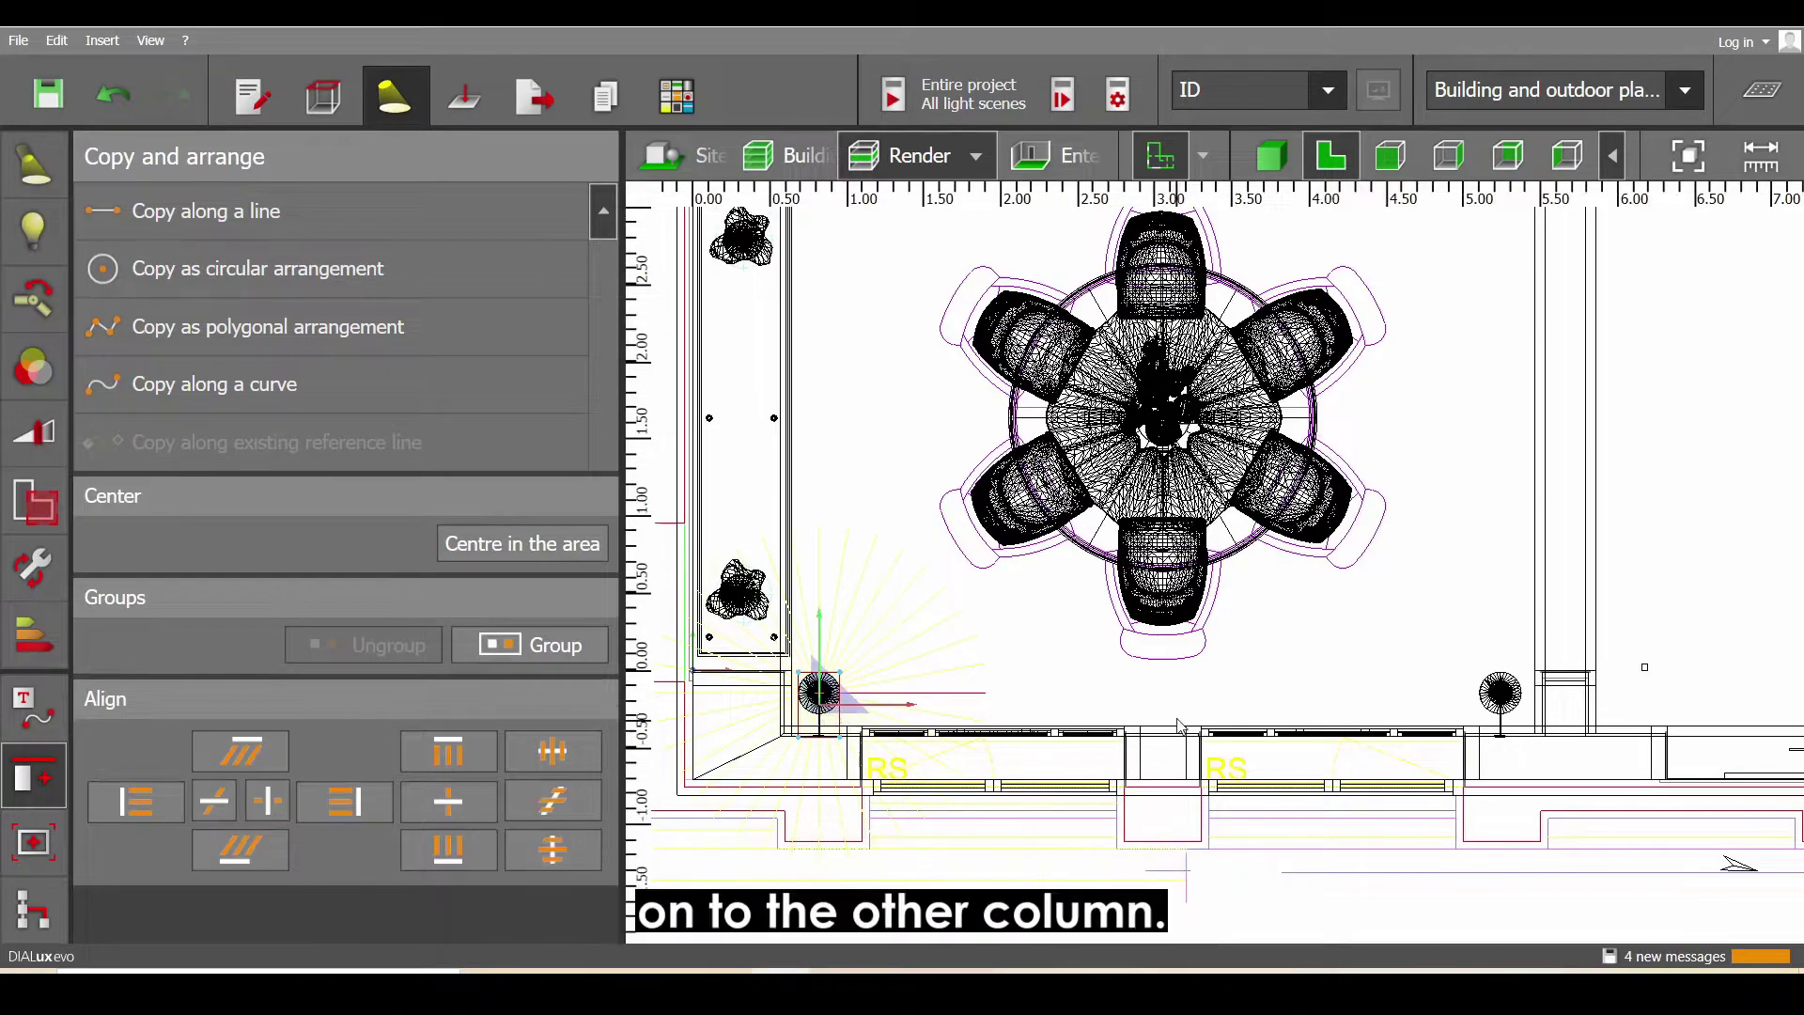
scroll(1177, 726, "up", 5)
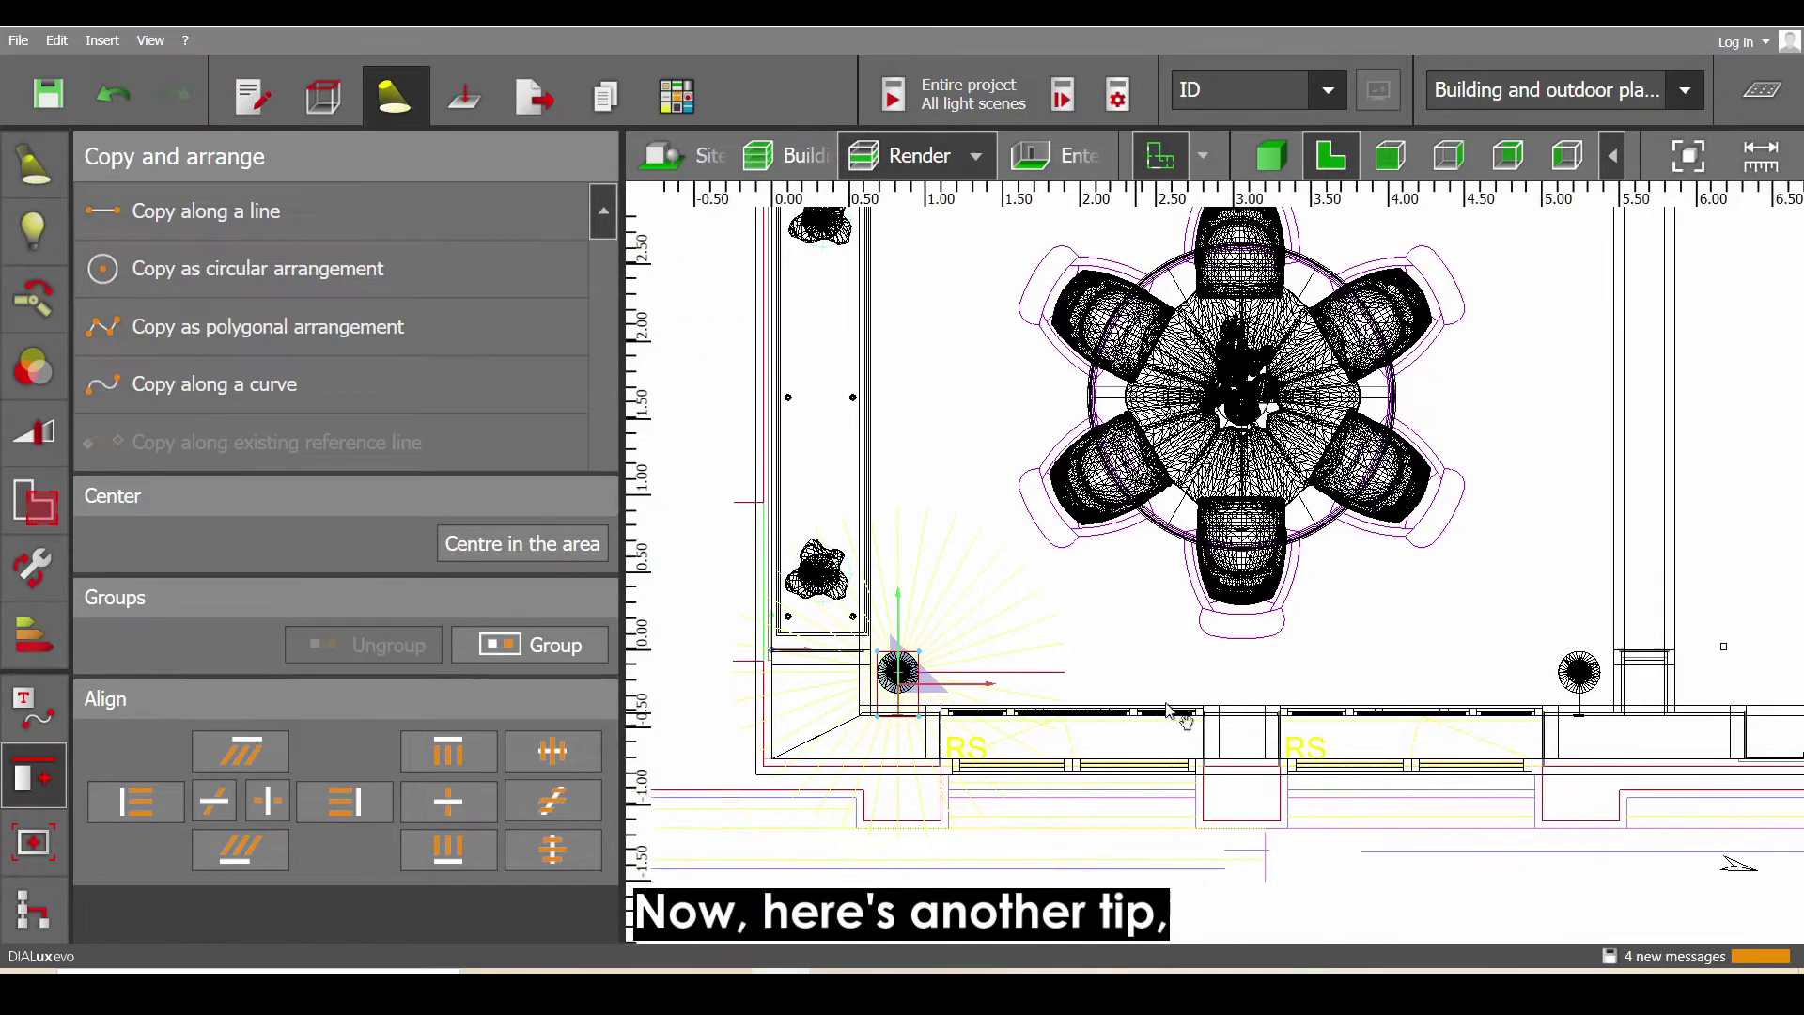
scroll(810, 644, "up", 4)
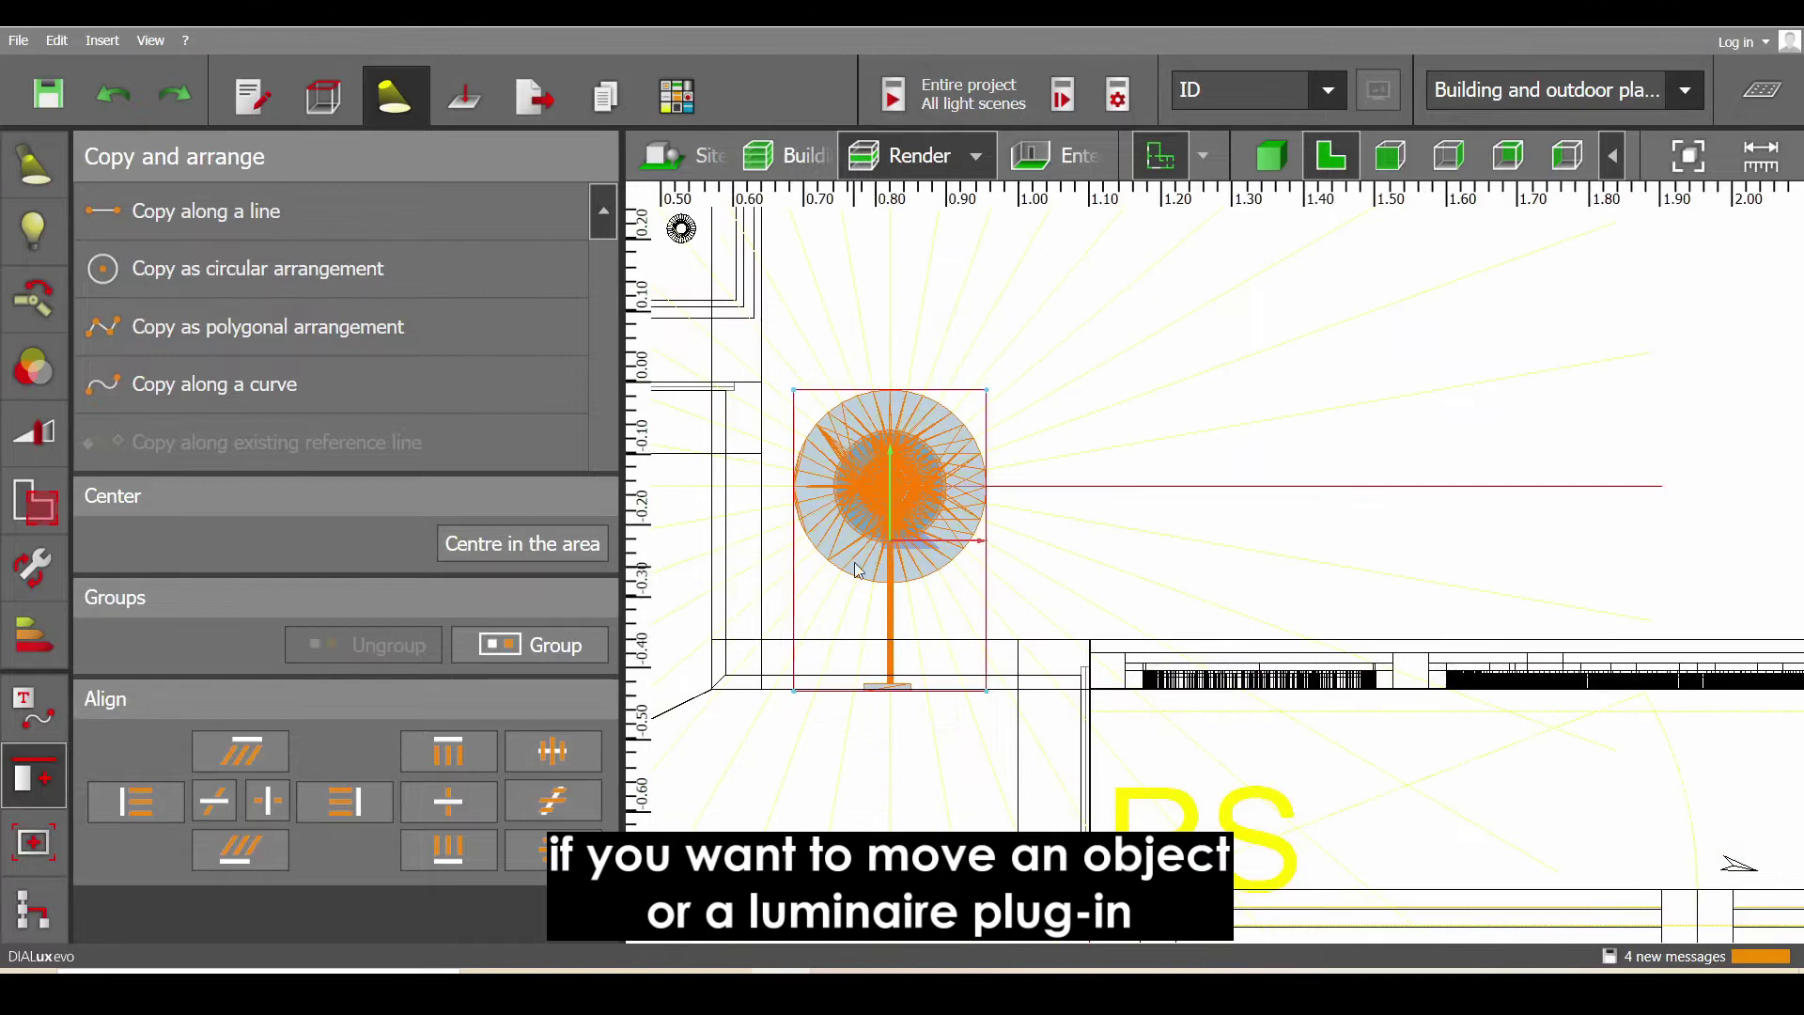
scroll(857, 568, "up", 2)
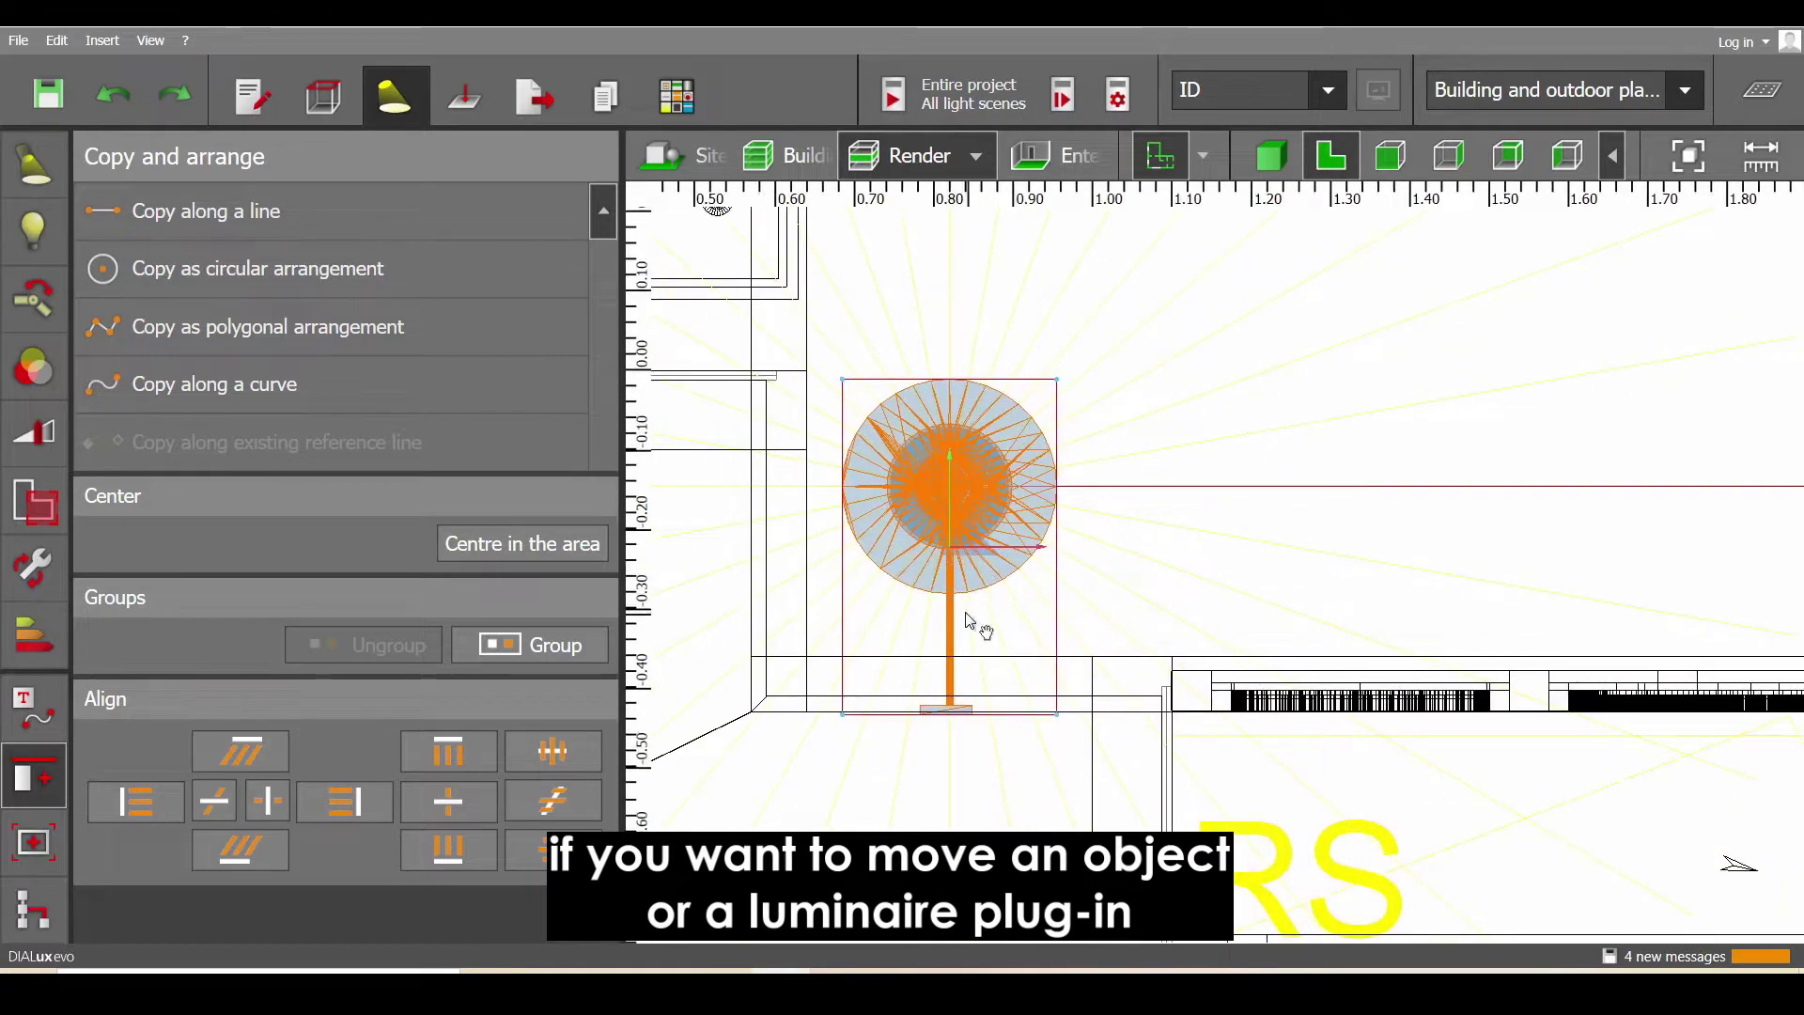
middle_click_drag(965, 614, 959, 614)
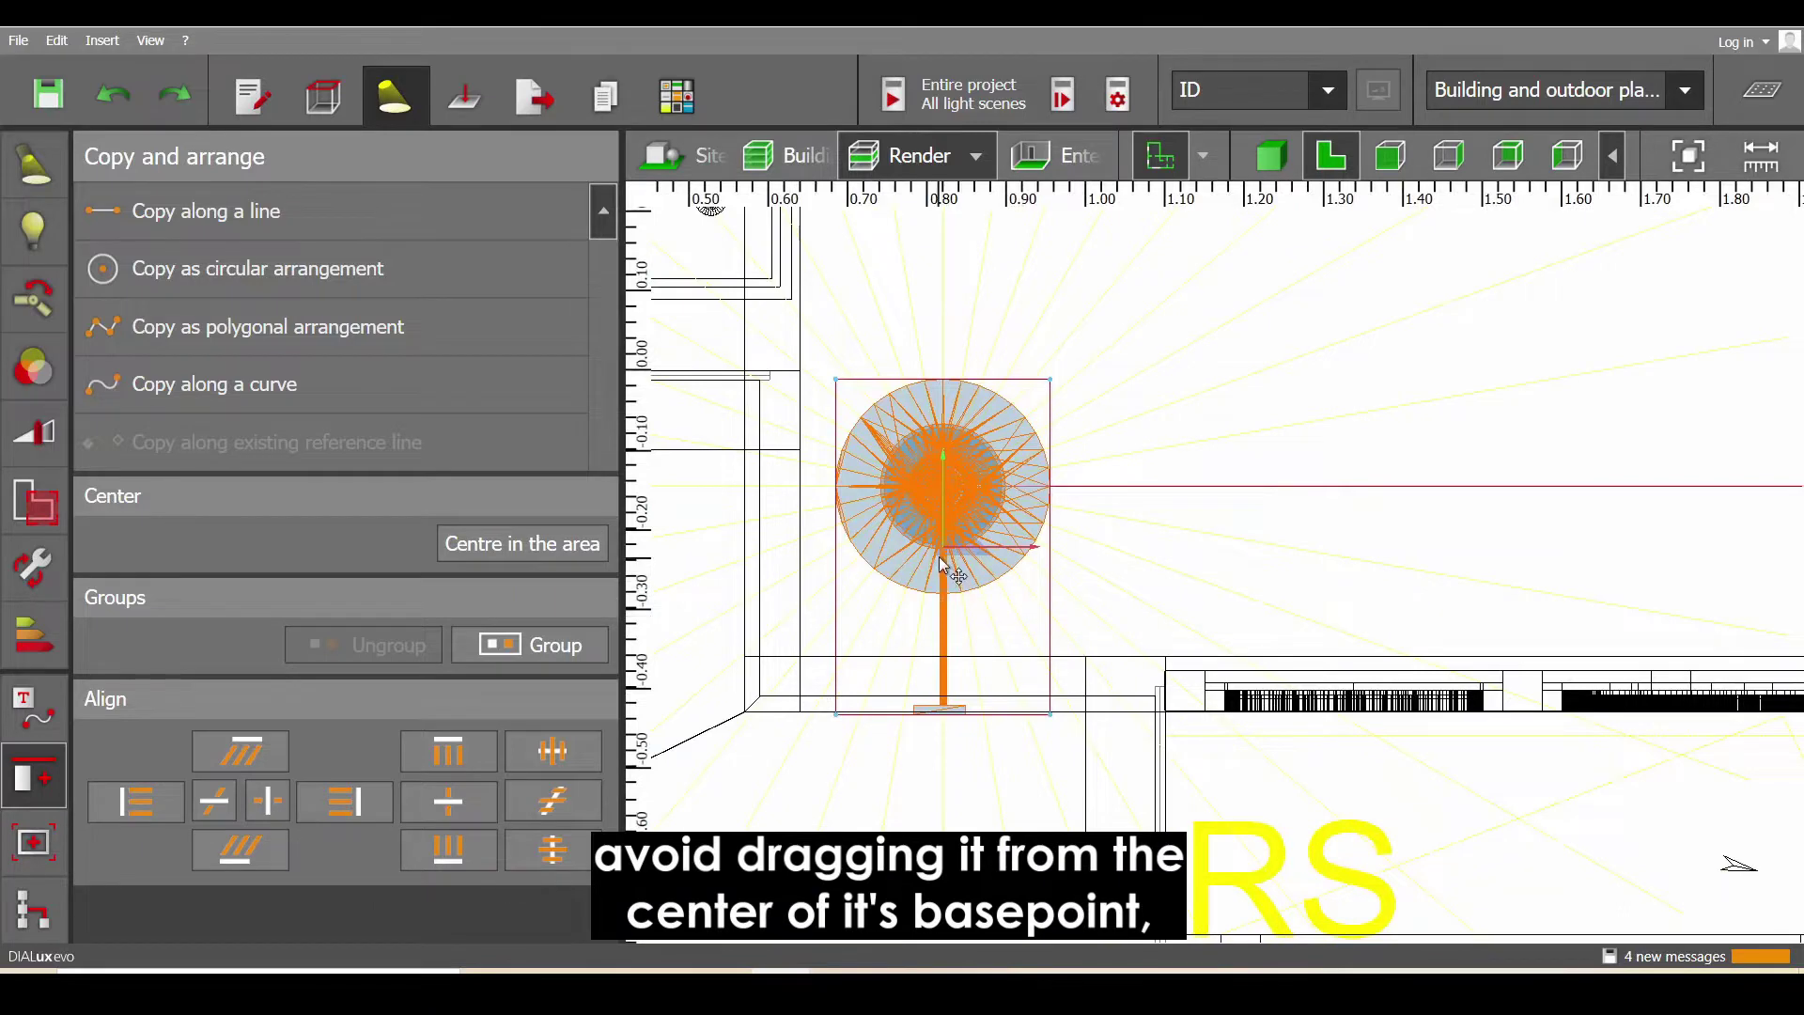
left_click_drag(943, 564, 1191, 445)
key("Escape")
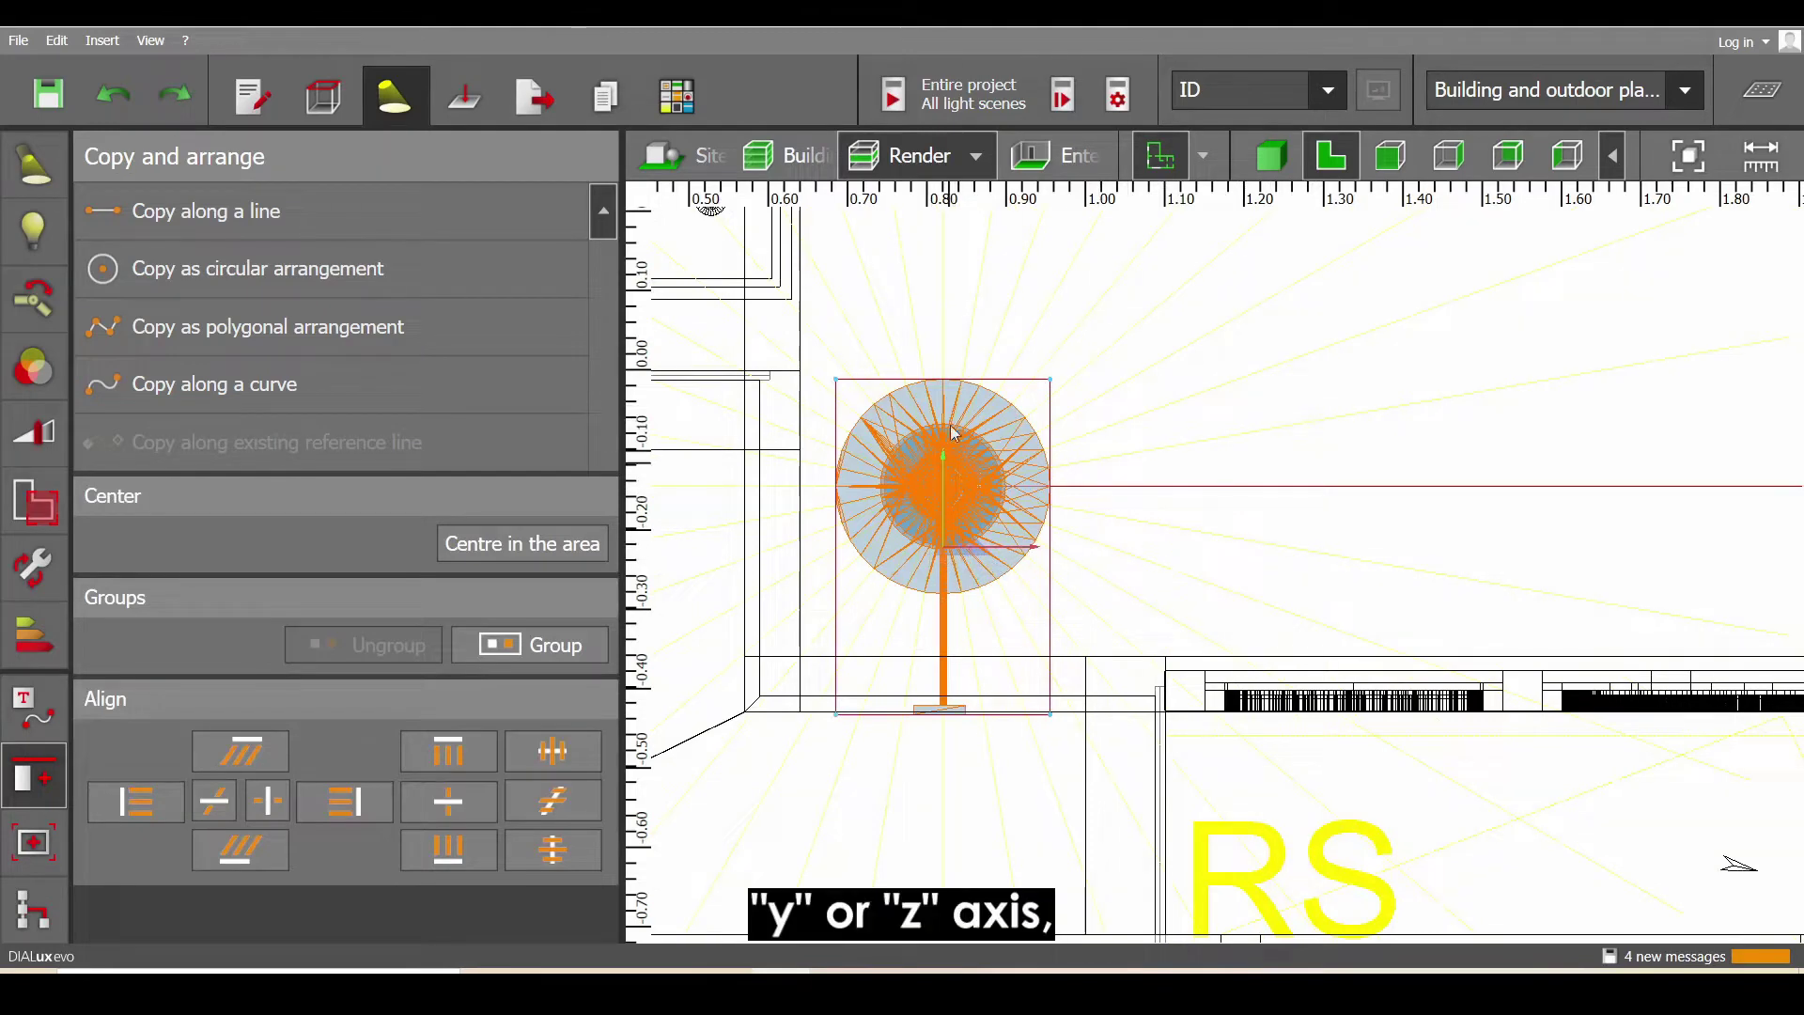
scroll(949, 512, "down", 5)
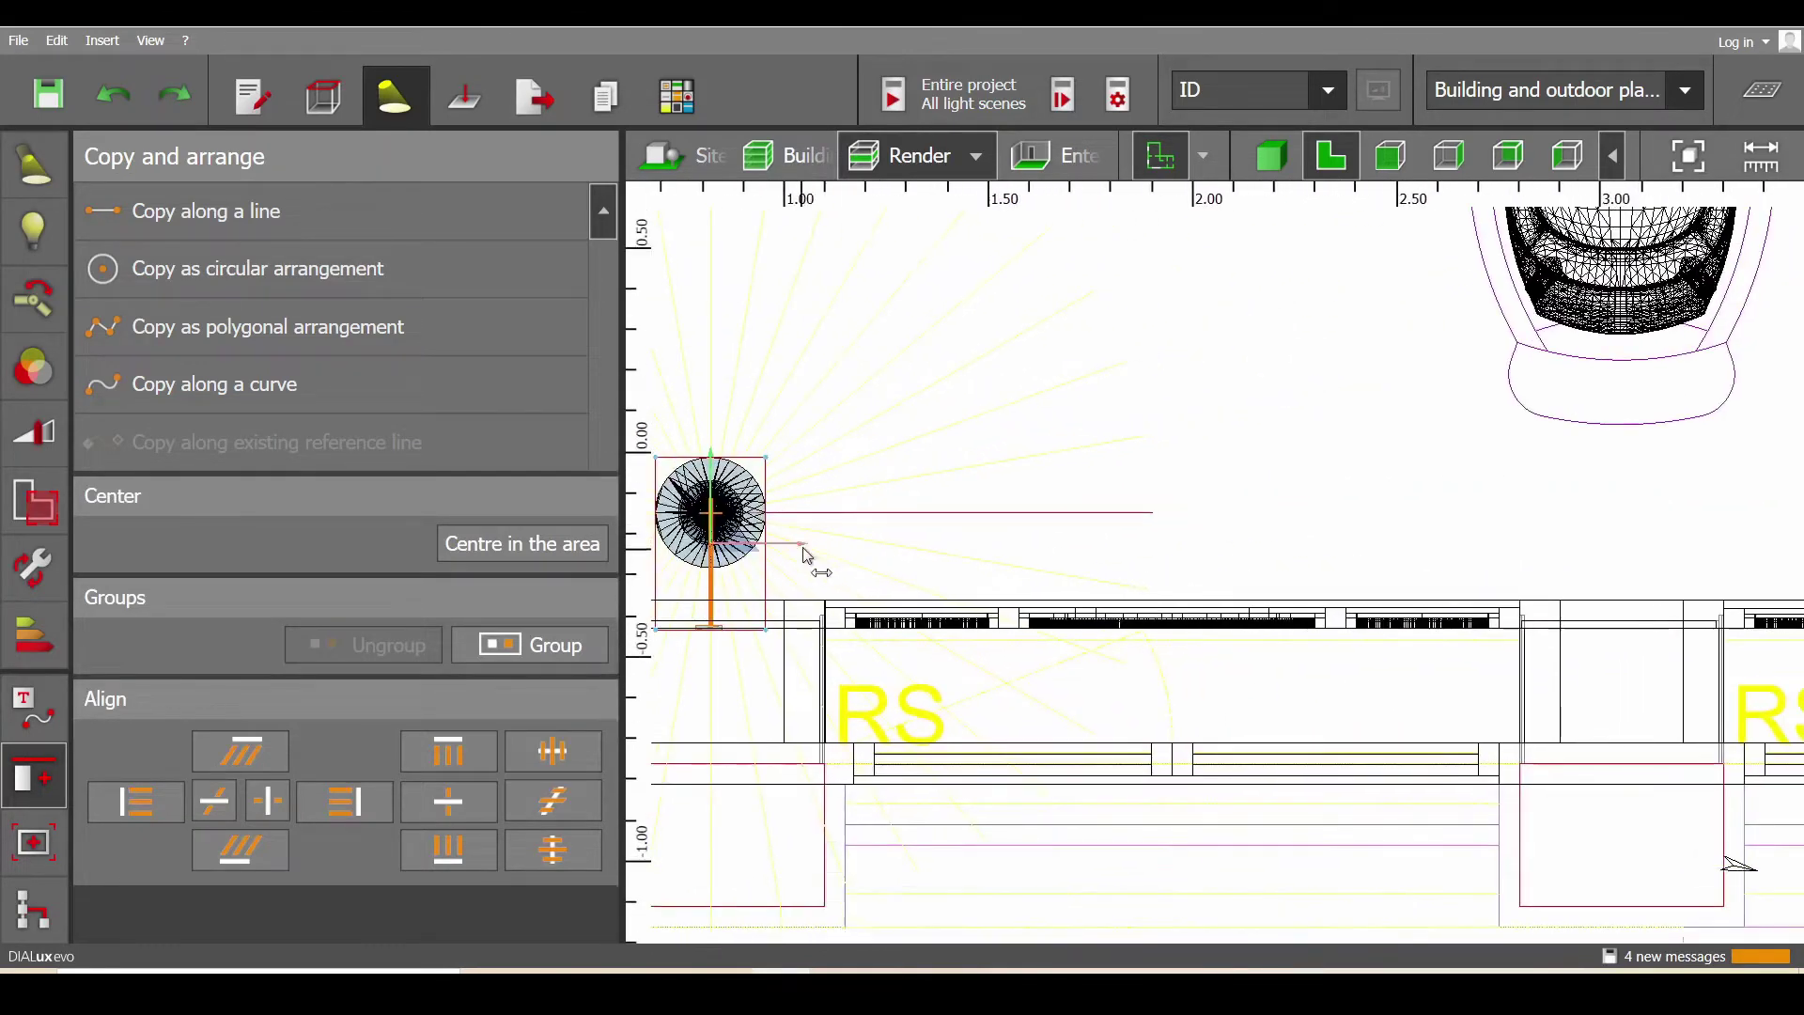
left_click_drag(832, 544, 1724, 533)
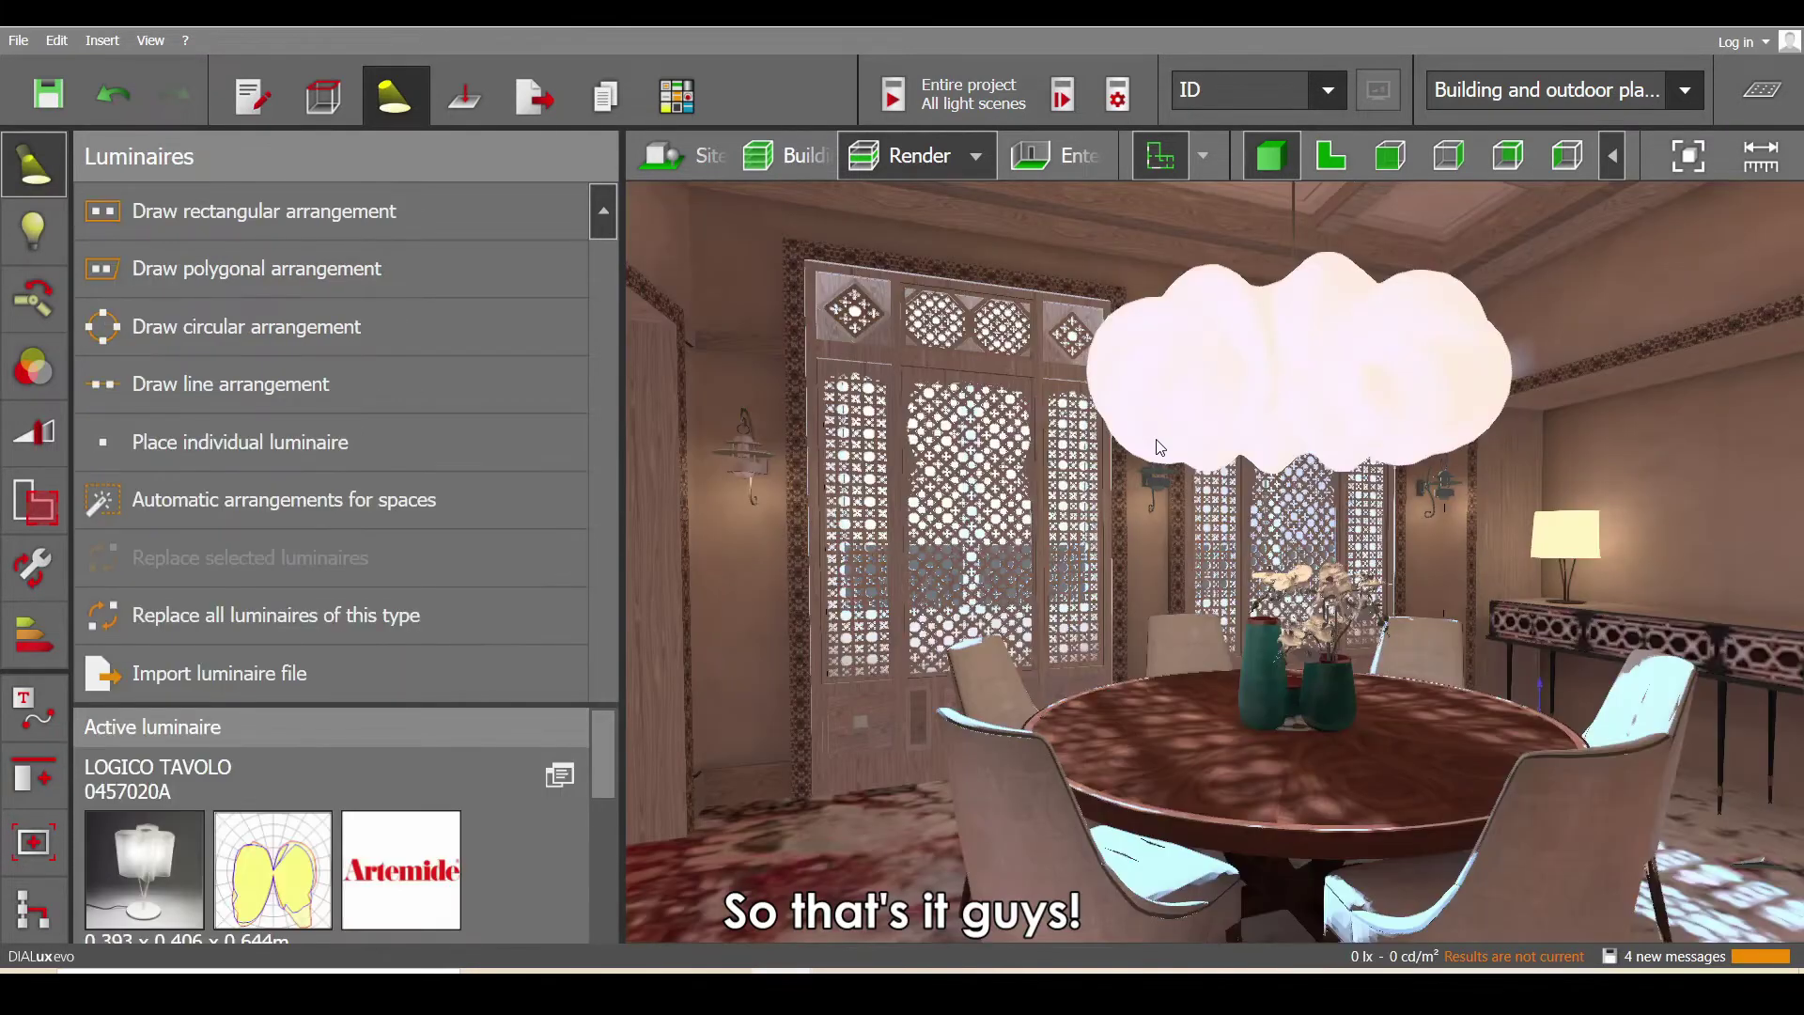
- Examine the decorative luminaire families Choose and Calenda in the Artemide luminaire catalogue and close the catalogue
left_click(1345, 429)
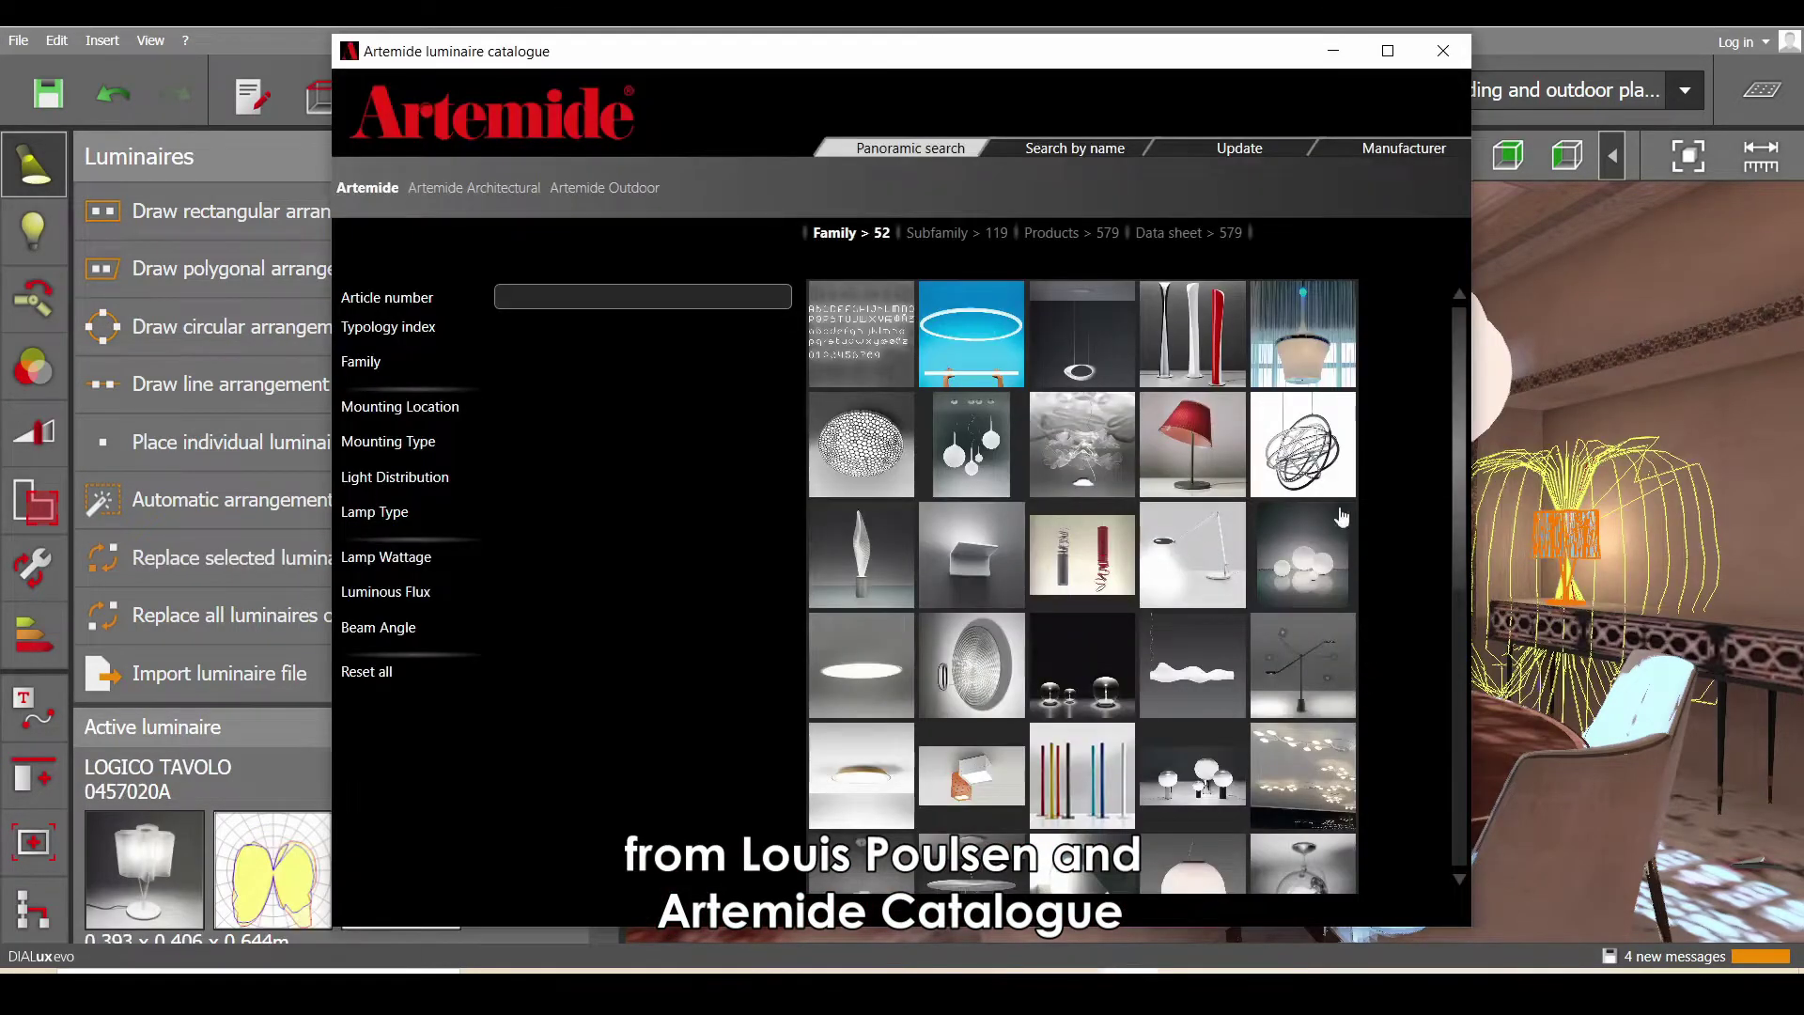
mouse_move(1204, 432)
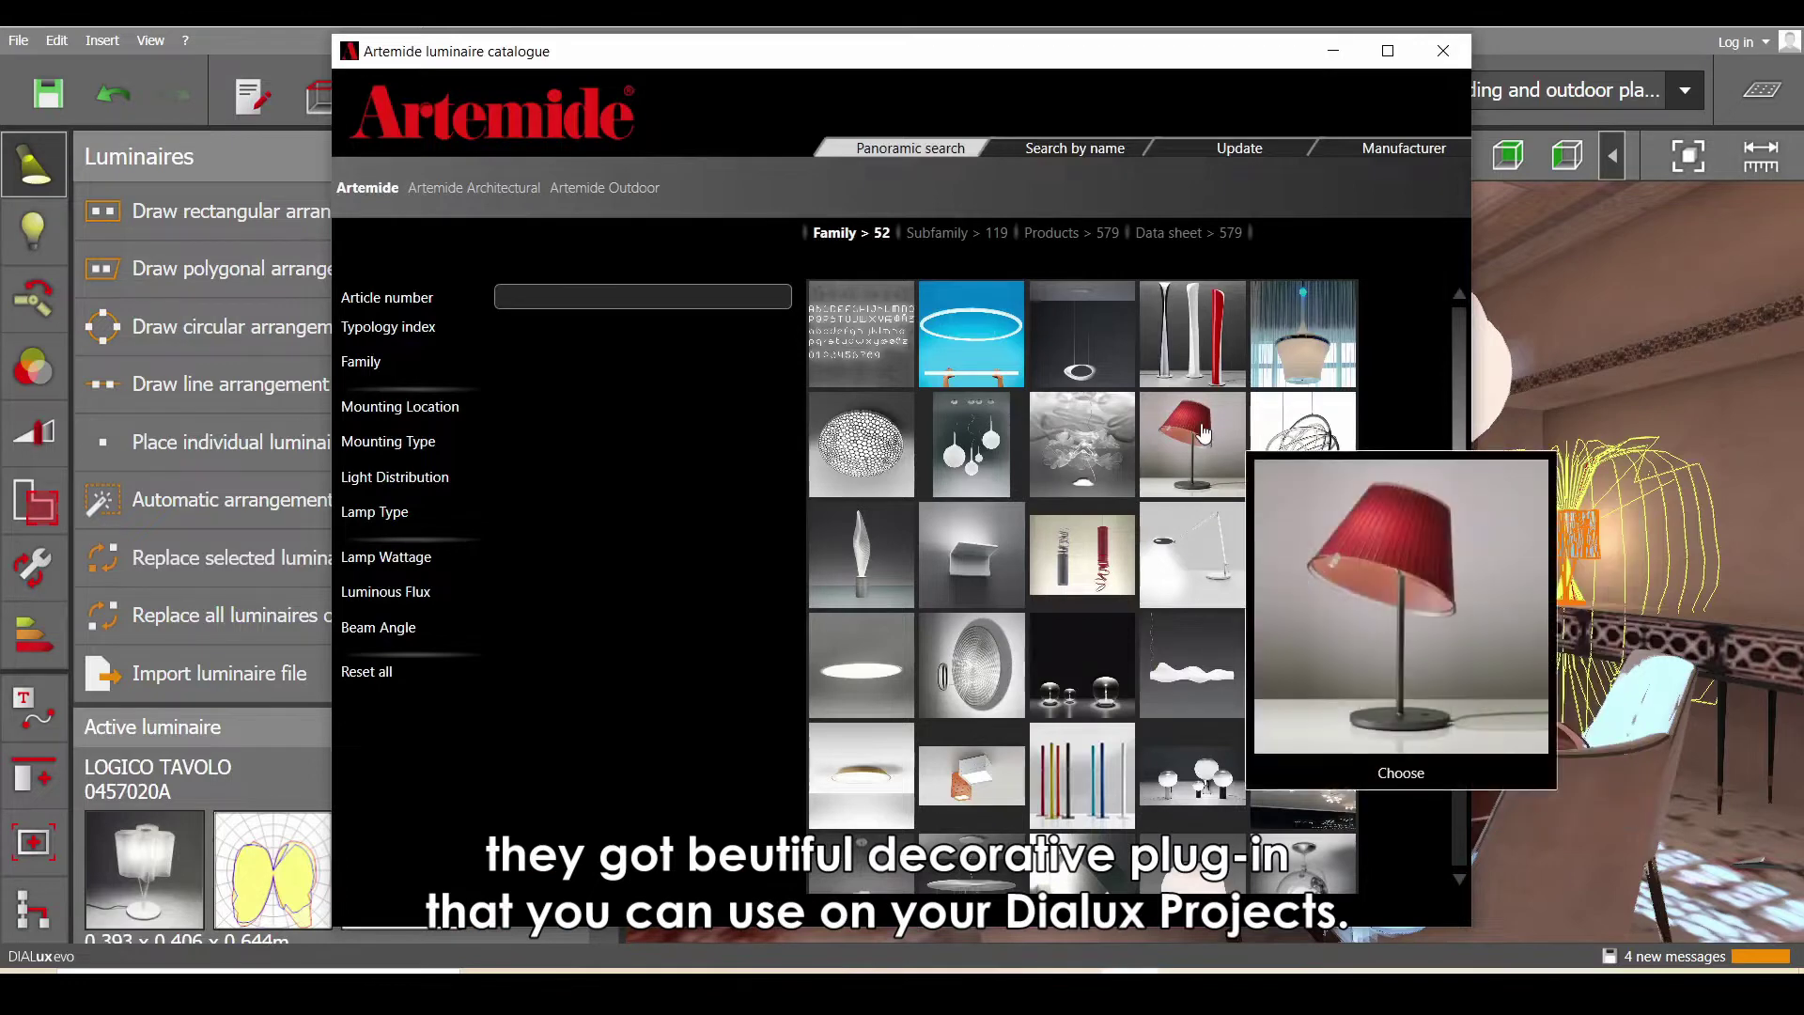
mouse_move(1297, 361)
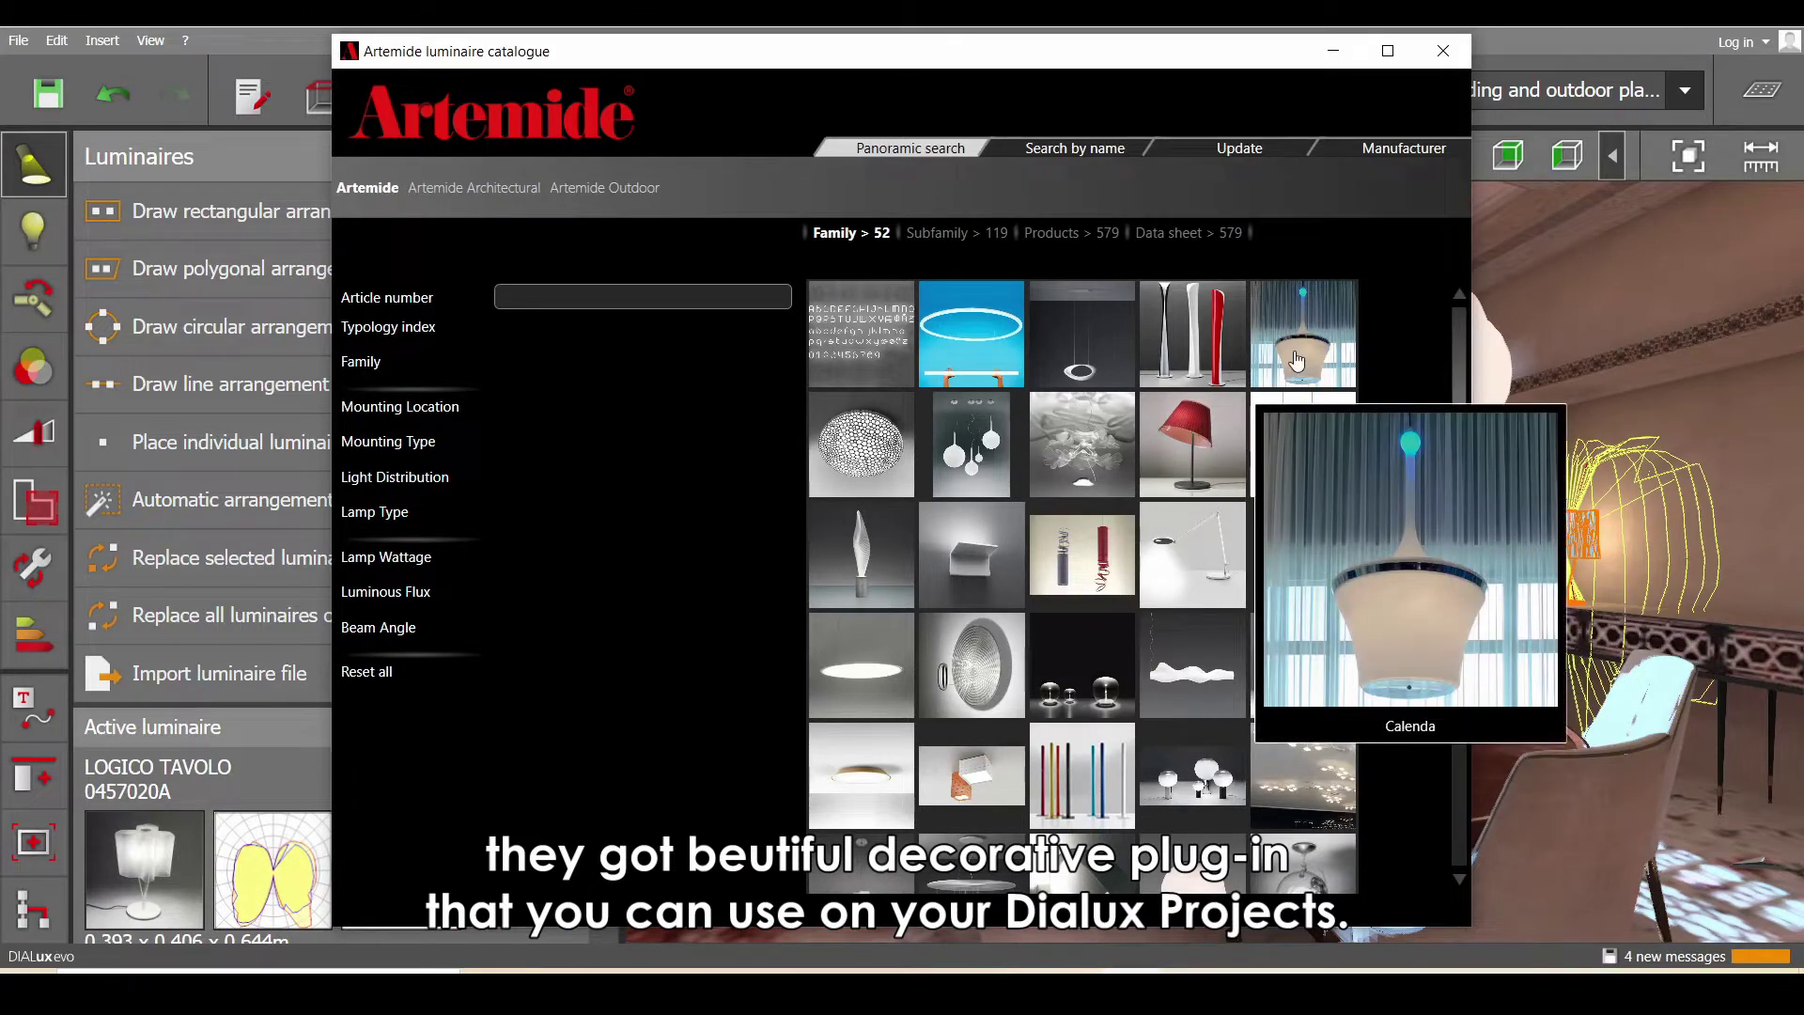
left_click(1521, 27)
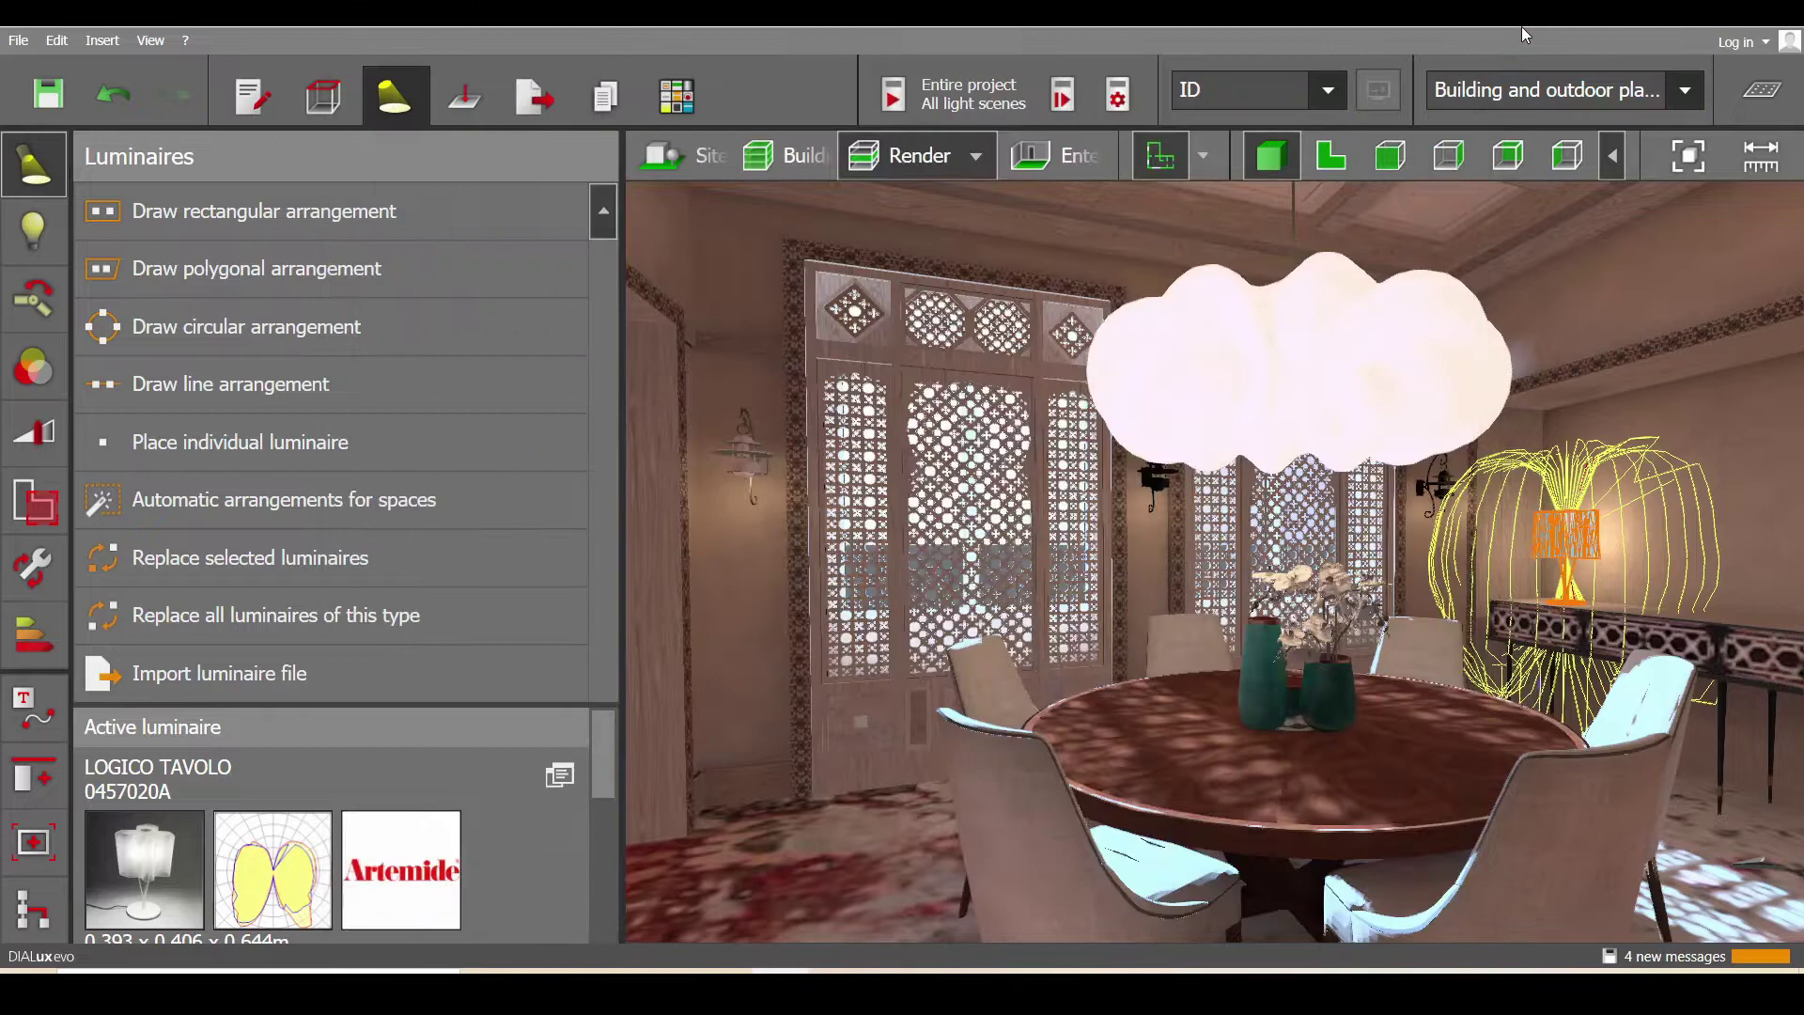
- Inspect the dining chairs around the round table as furniture objects by selecting them, and clear the selection
left_click(325, 96)
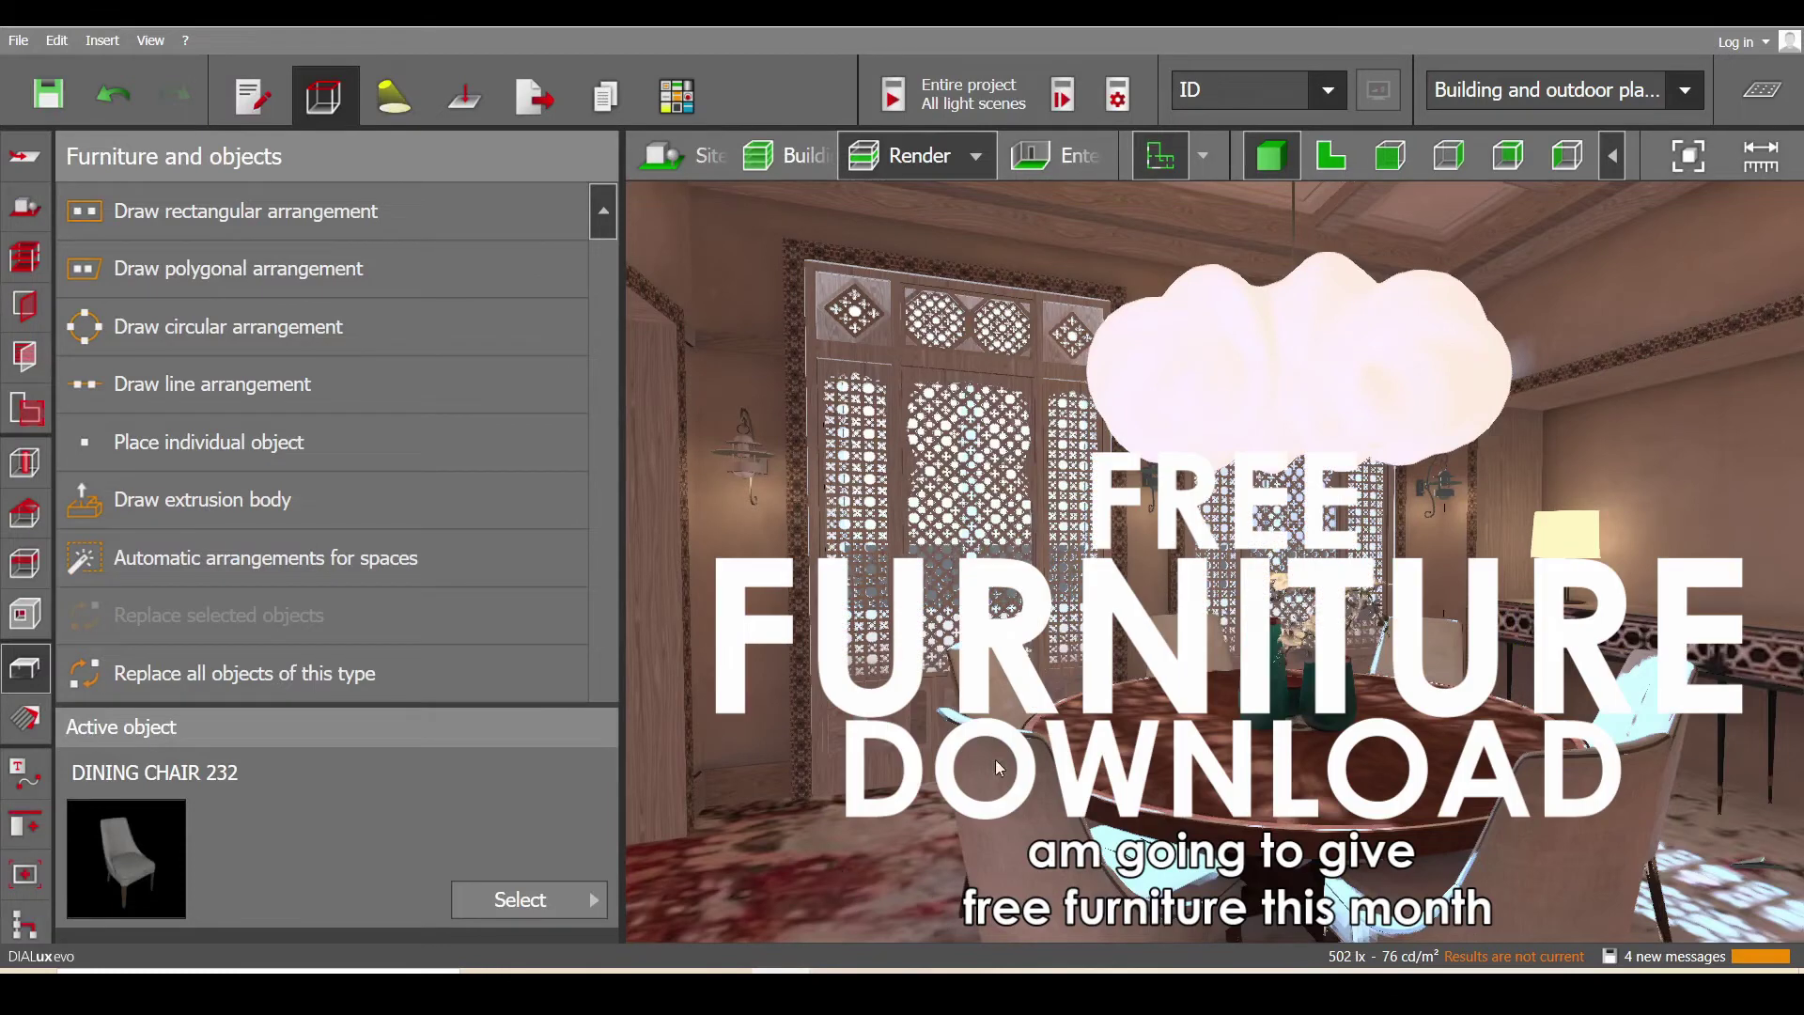
left_click(992, 681)
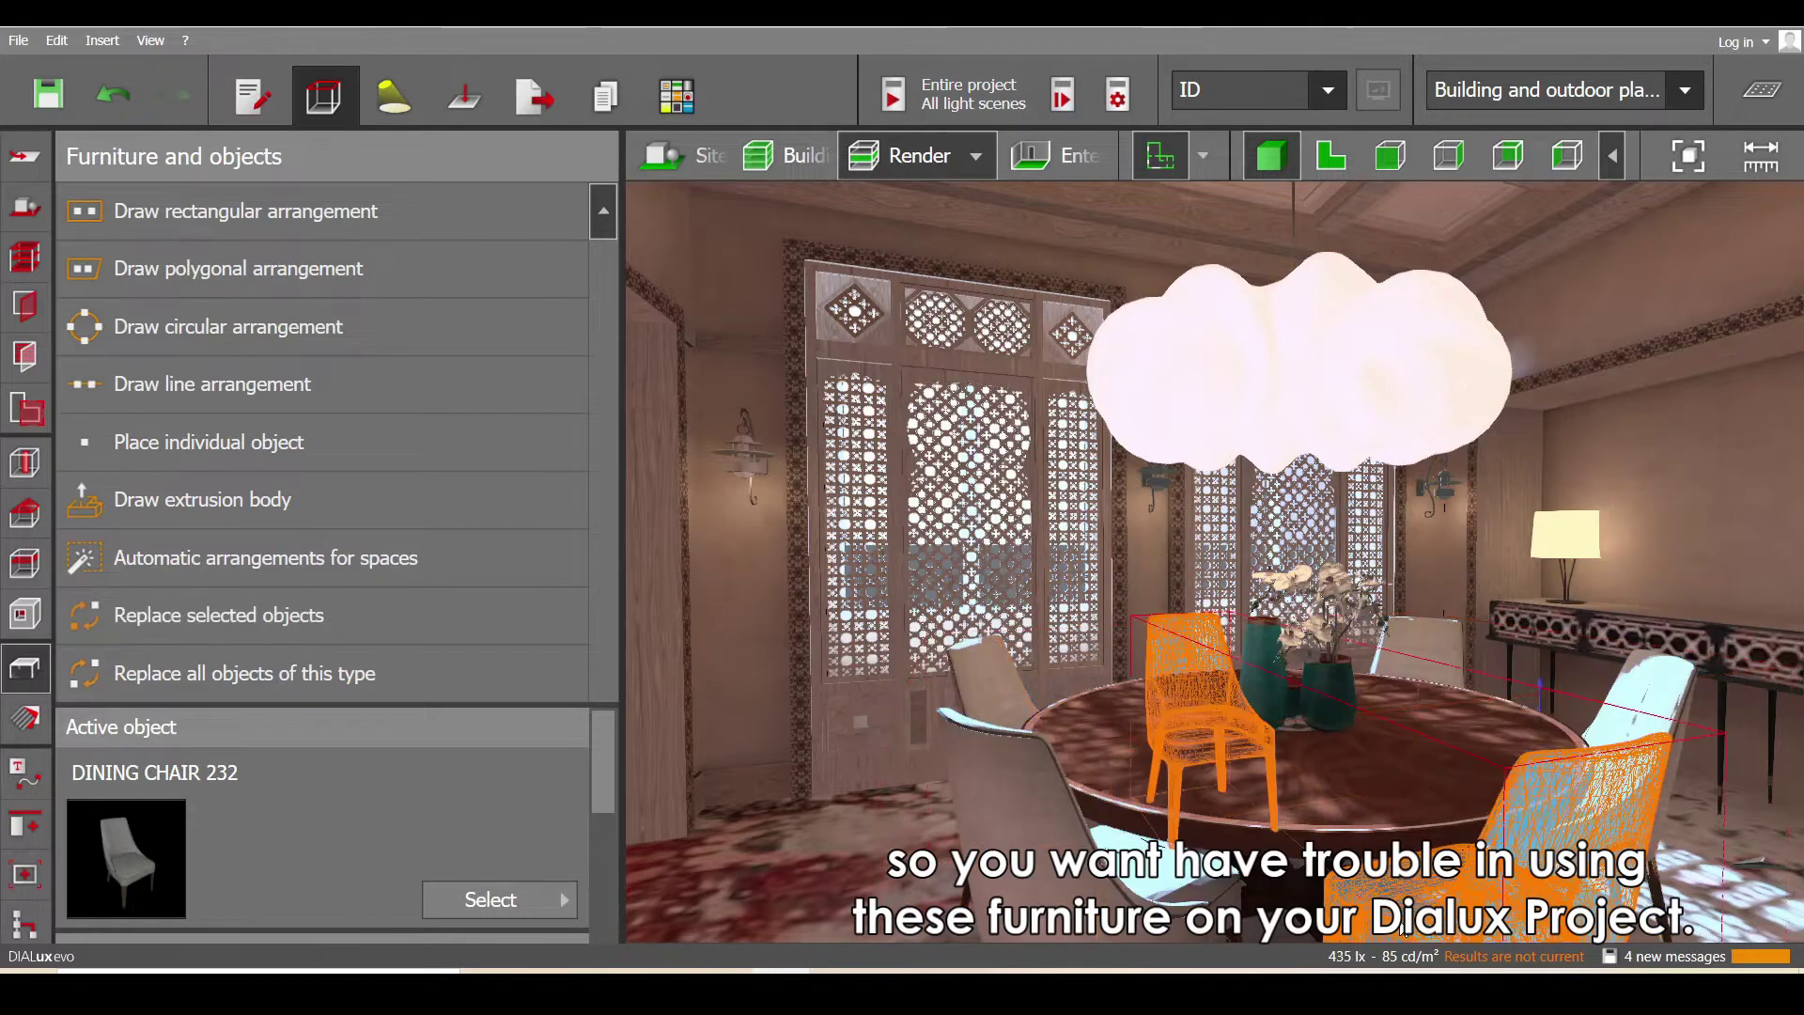
left_click(873, 867)
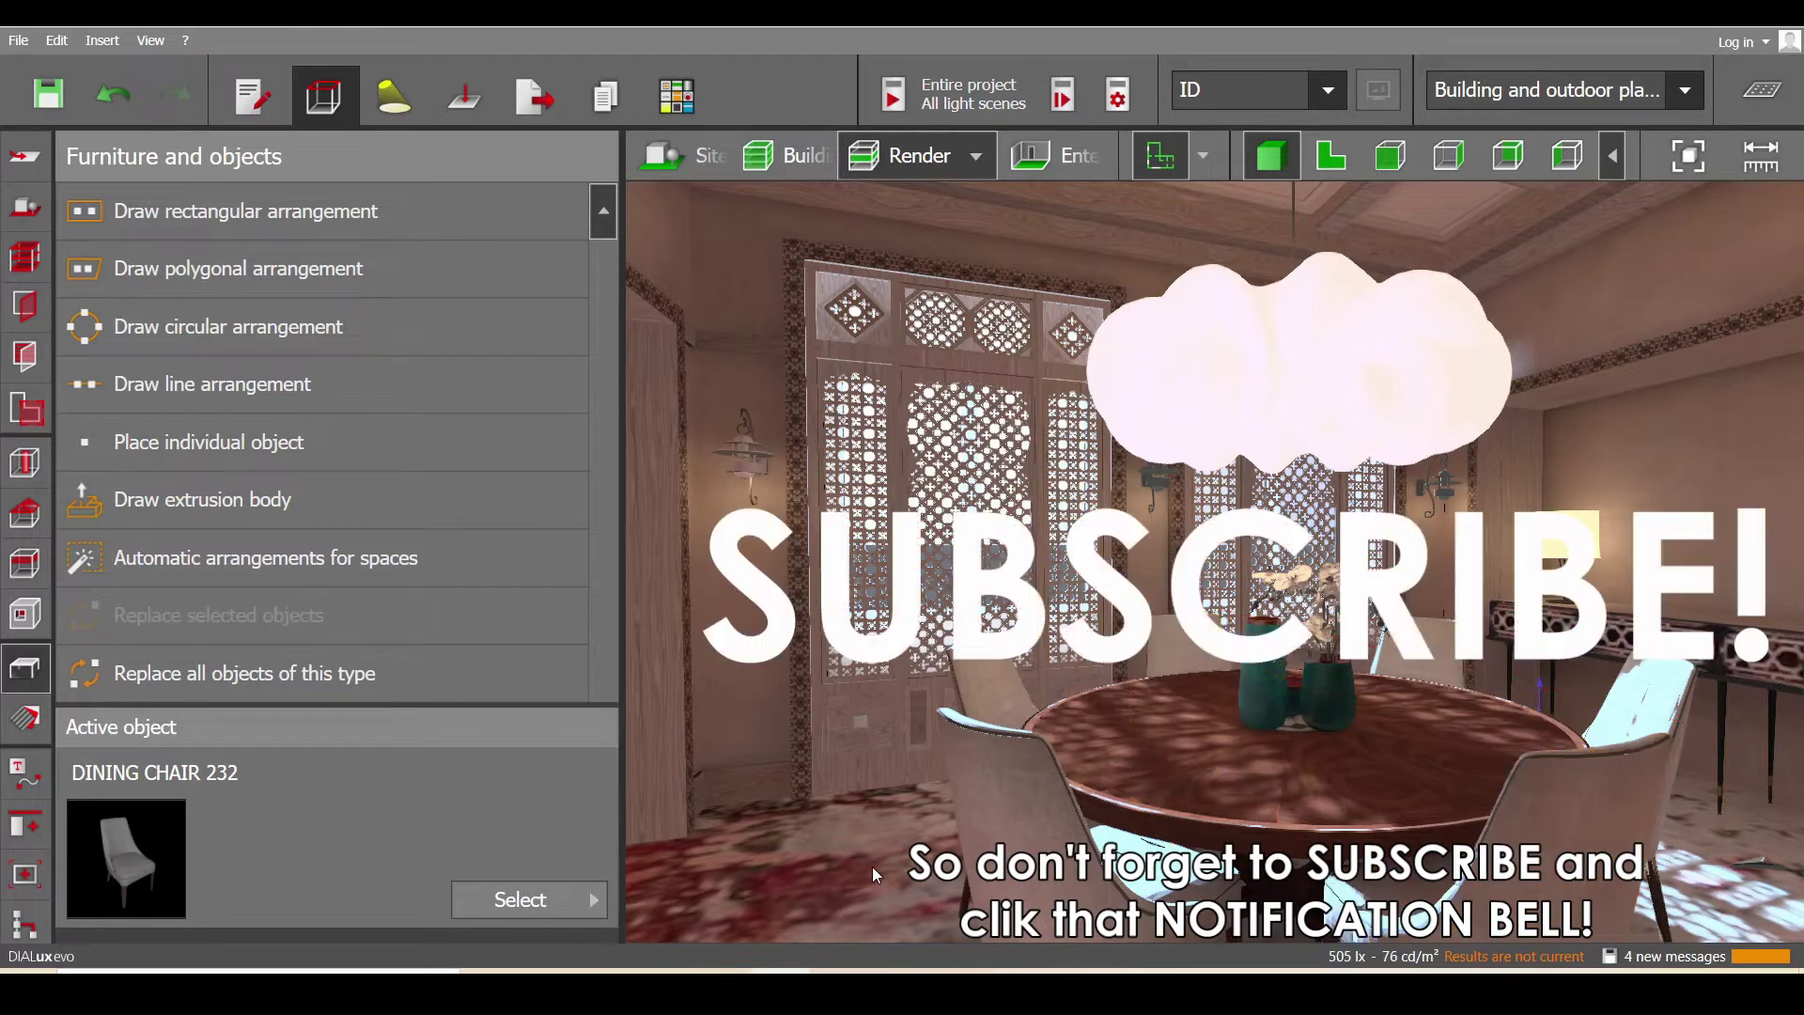